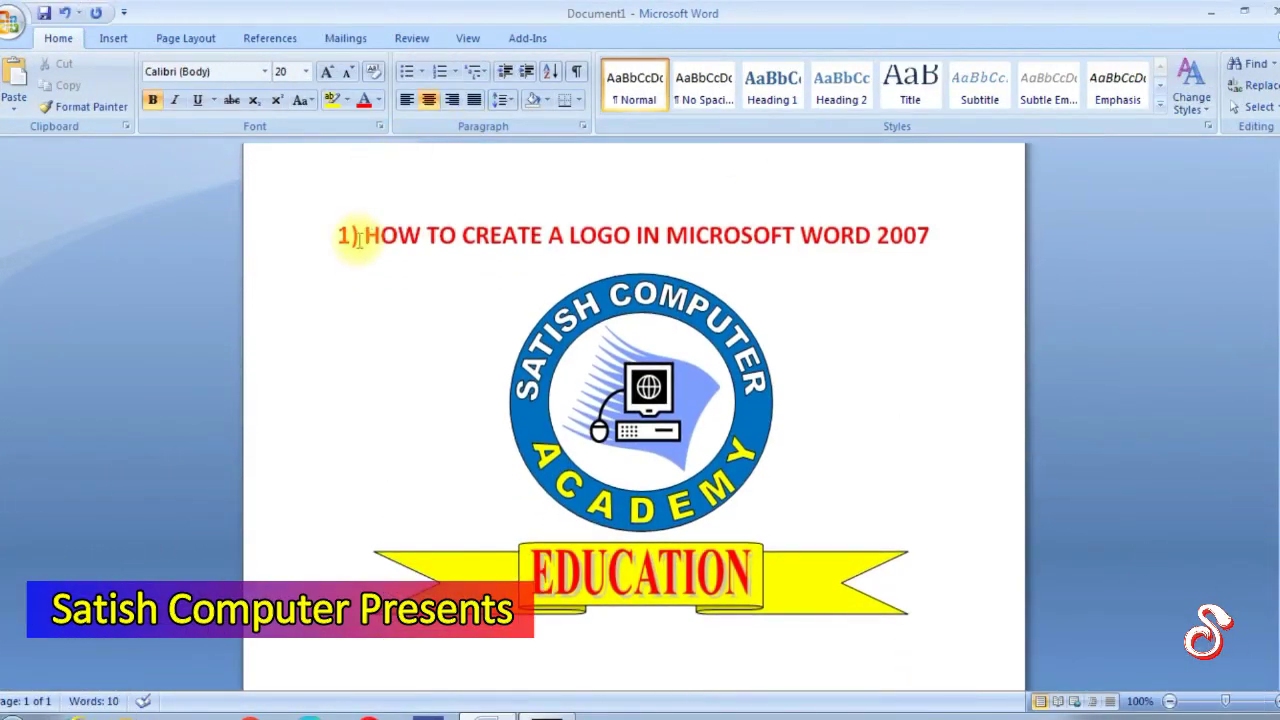
Select and then deselect the HOW TO CREATE A LOGO title, and scroll down the page
drag(364, 235, 908, 213)
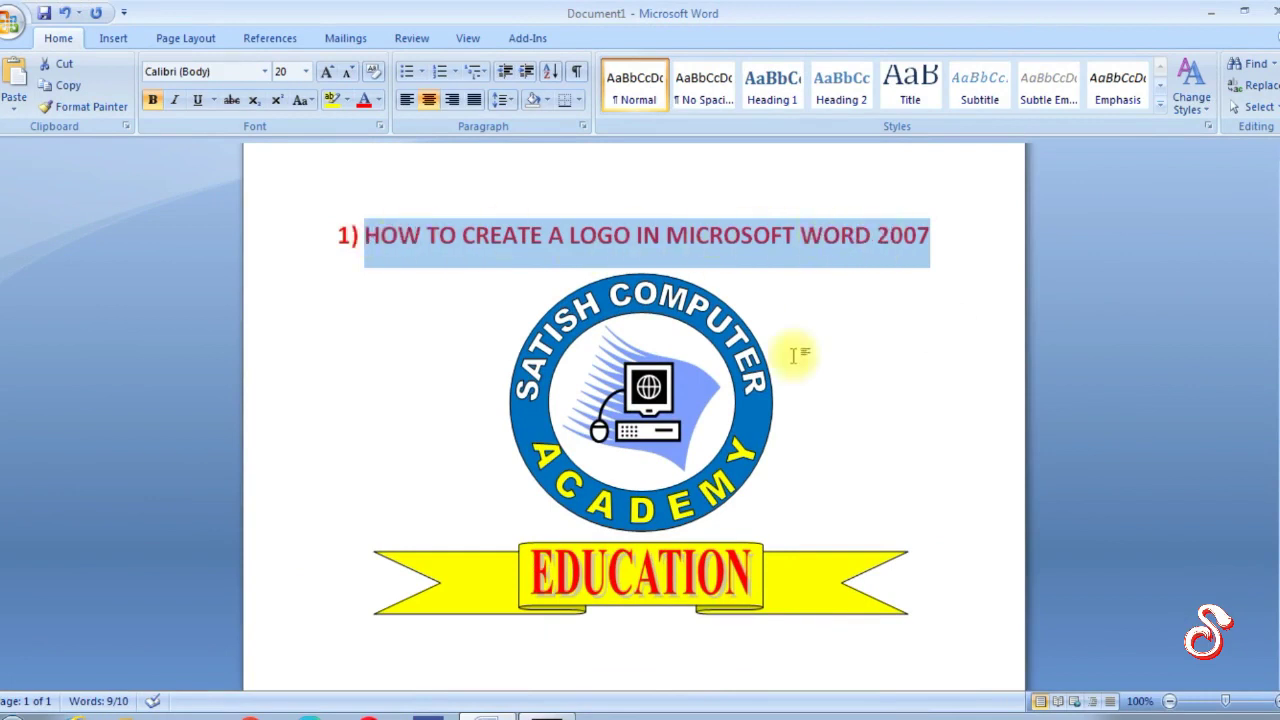
click(858, 337)
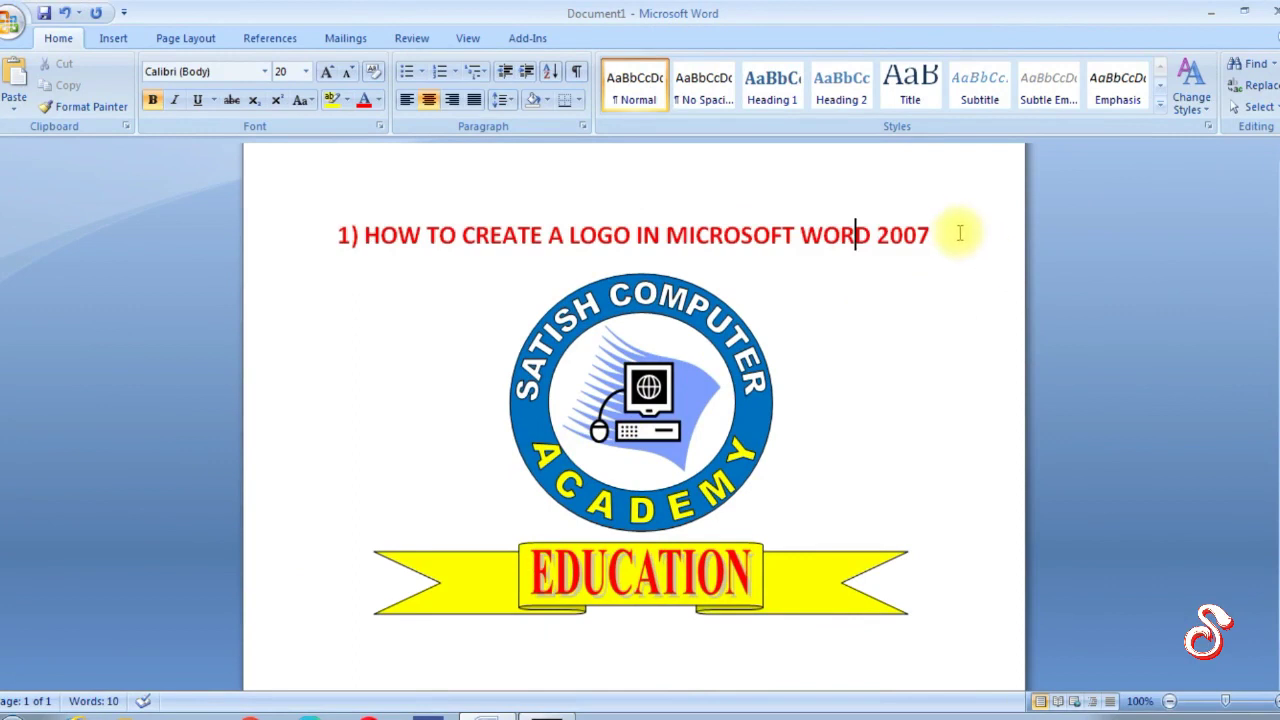
mouse_move(1275, 300)
mouse_down()
mouse_move(1275, 440)
mouse_move(1275, 360)
mouse_up()
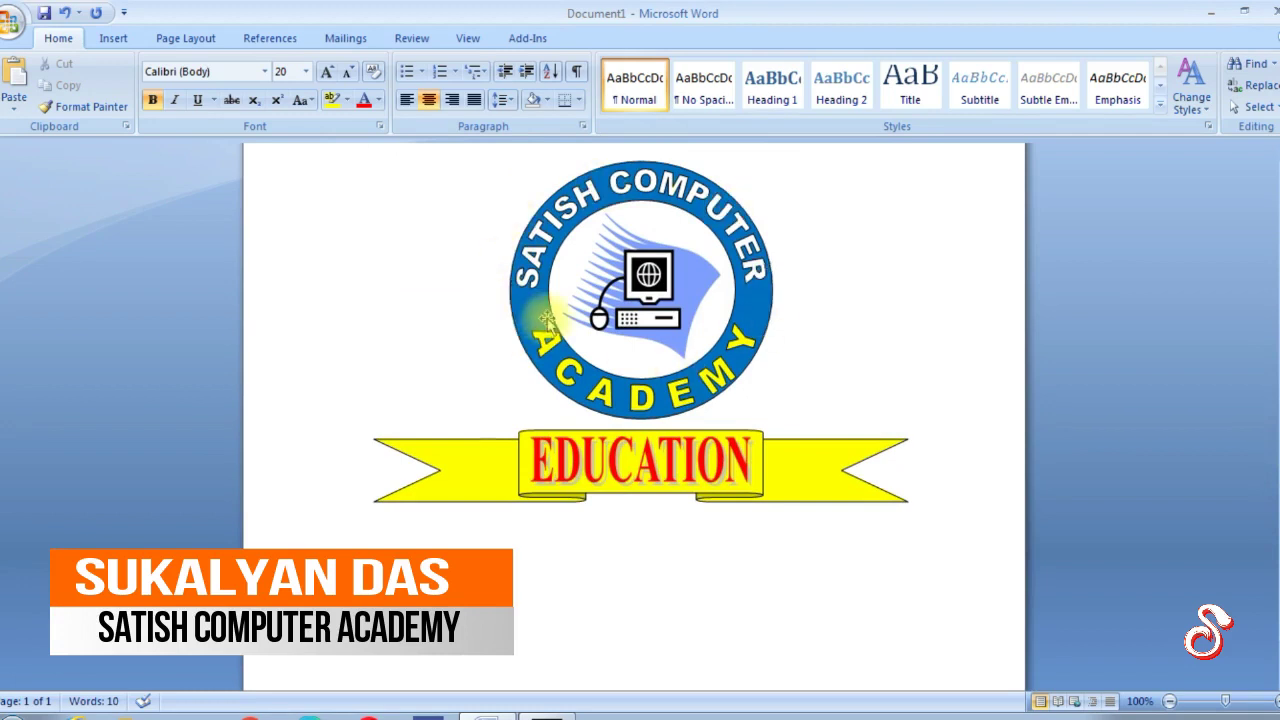
Draw an Oval circle below the EDUCATION banner and adjust it to 2.98" by 2.98"
click(113, 38)
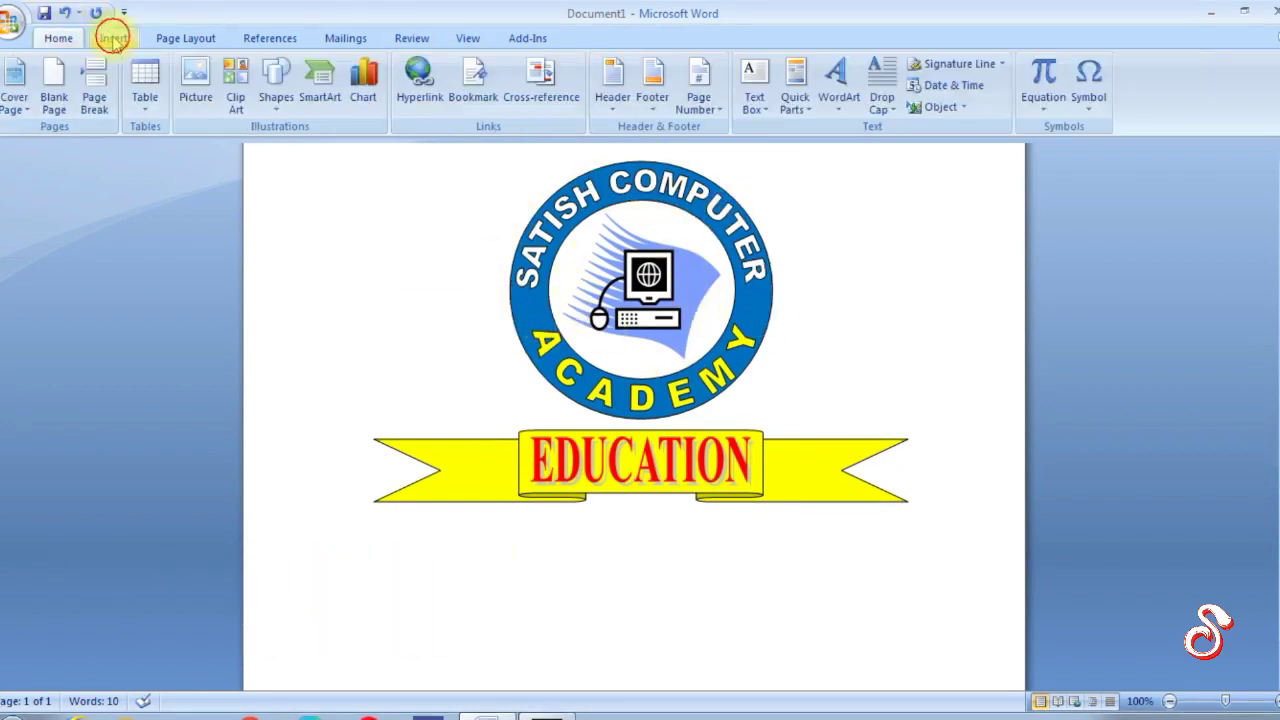
click(277, 97)
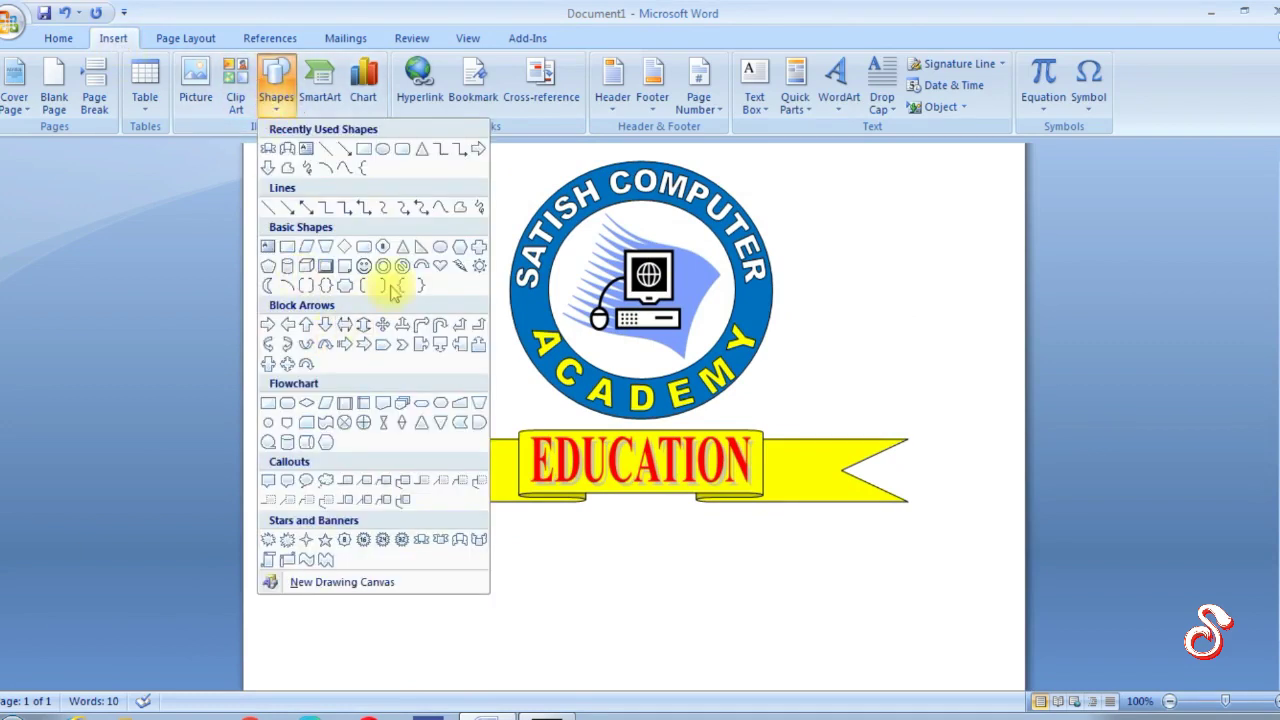
click(383, 149)
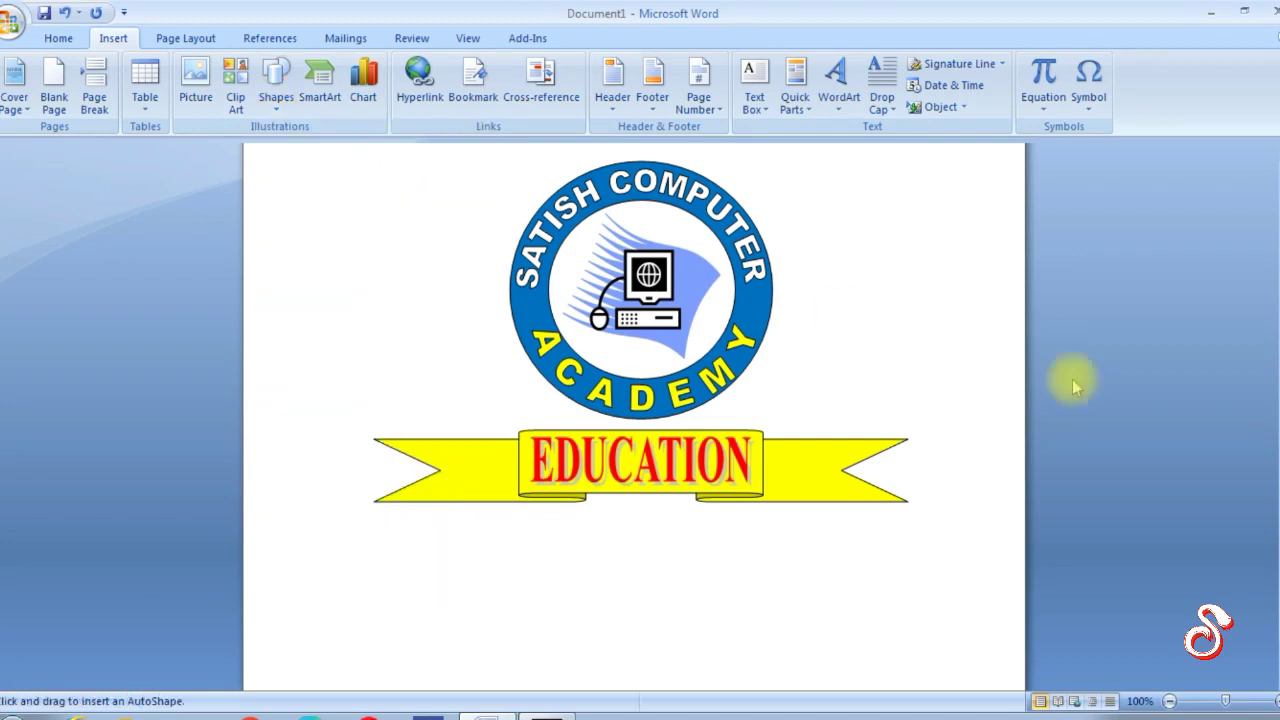
scroll(1276, 450, down, 5)
scroll(1276, 450, down, 2)
scroll(1276, 450, up, 1)
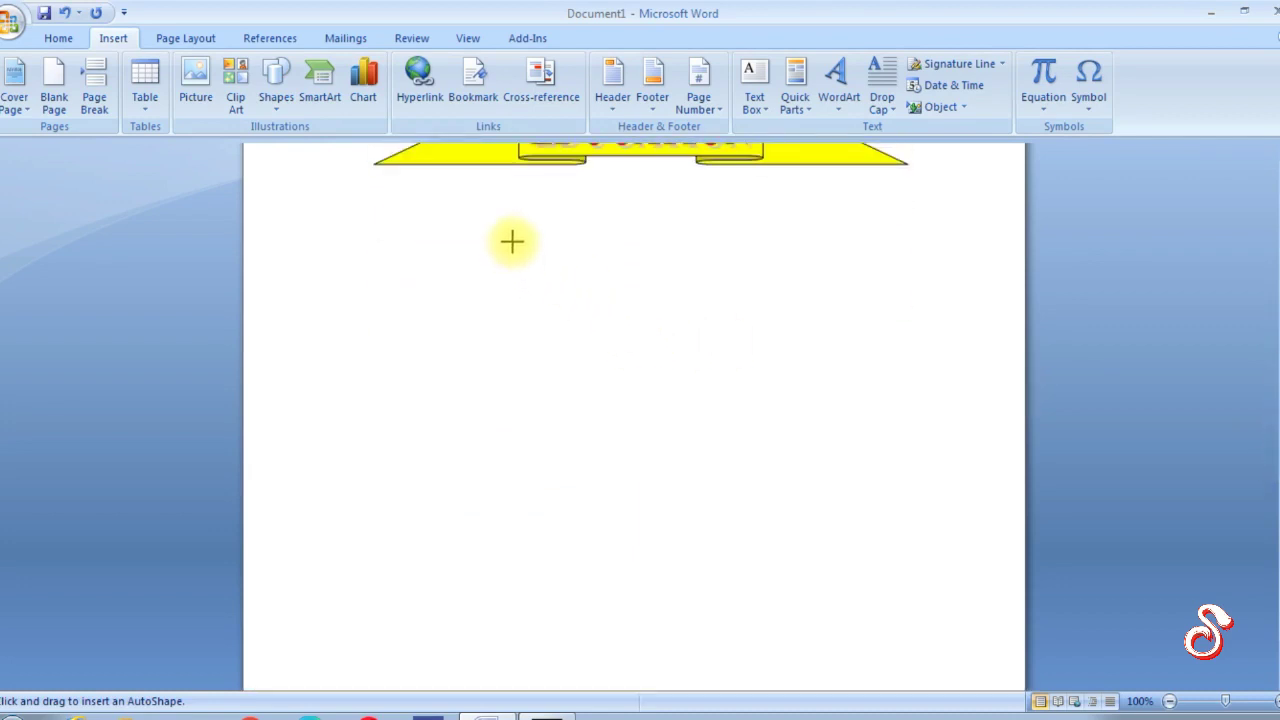
drag(511, 241, 783, 437)
drag(672, 392, 661, 365)
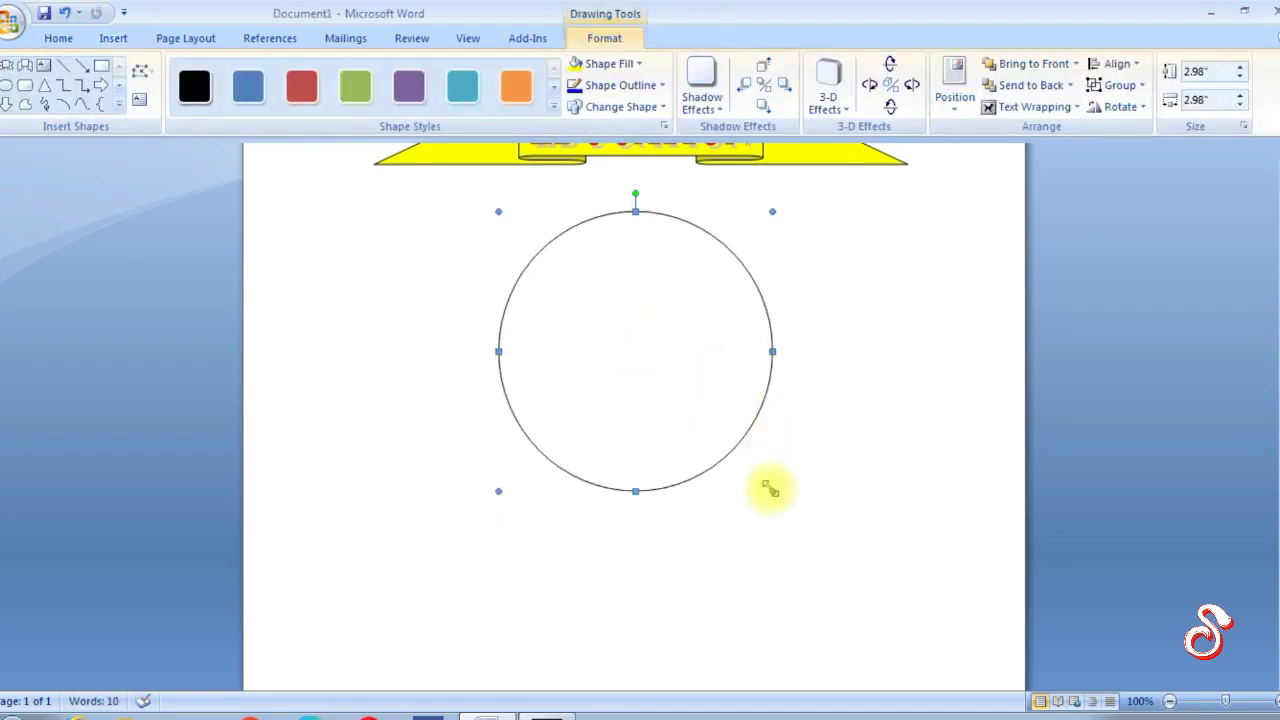
mouse_move(772, 490)
mouse_down()
mouse_move(750, 466)
mouse_move(767, 470)
mouse_up()
Copy and paste the circle, then shrink the duplicate and place it inside the original
right_click(631, 340)
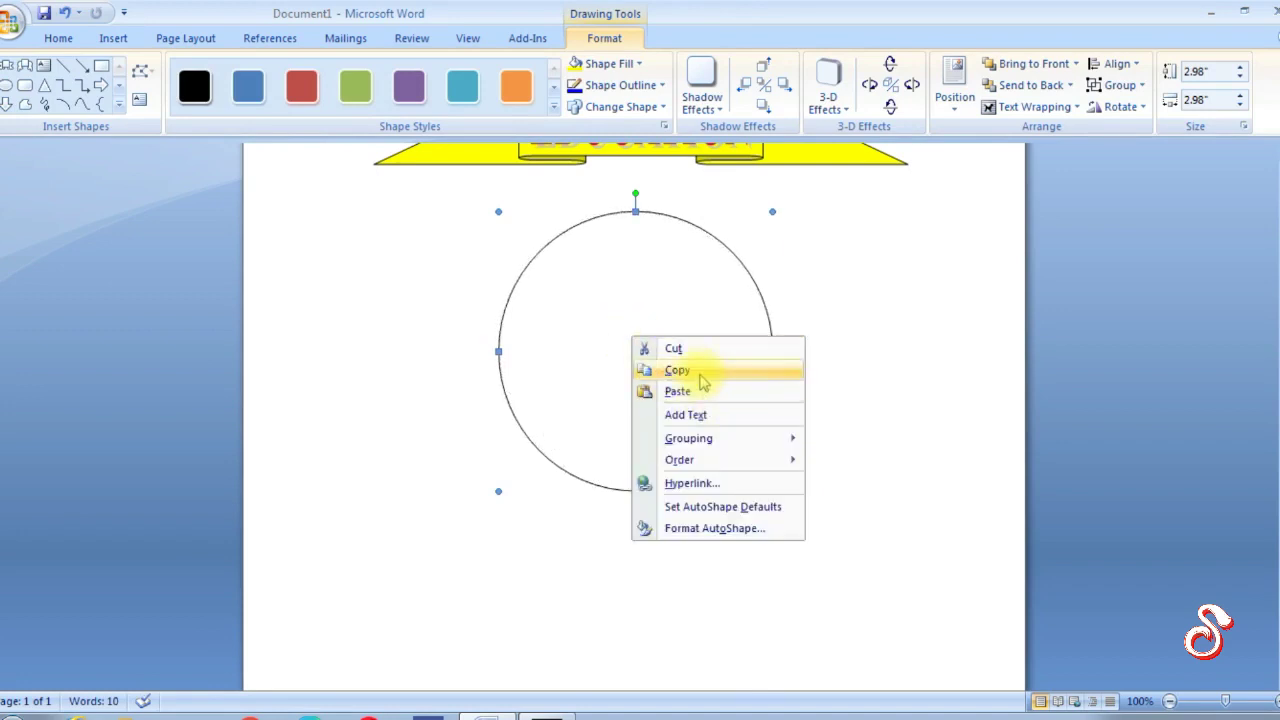
click(697, 370)
right_click(657, 353)
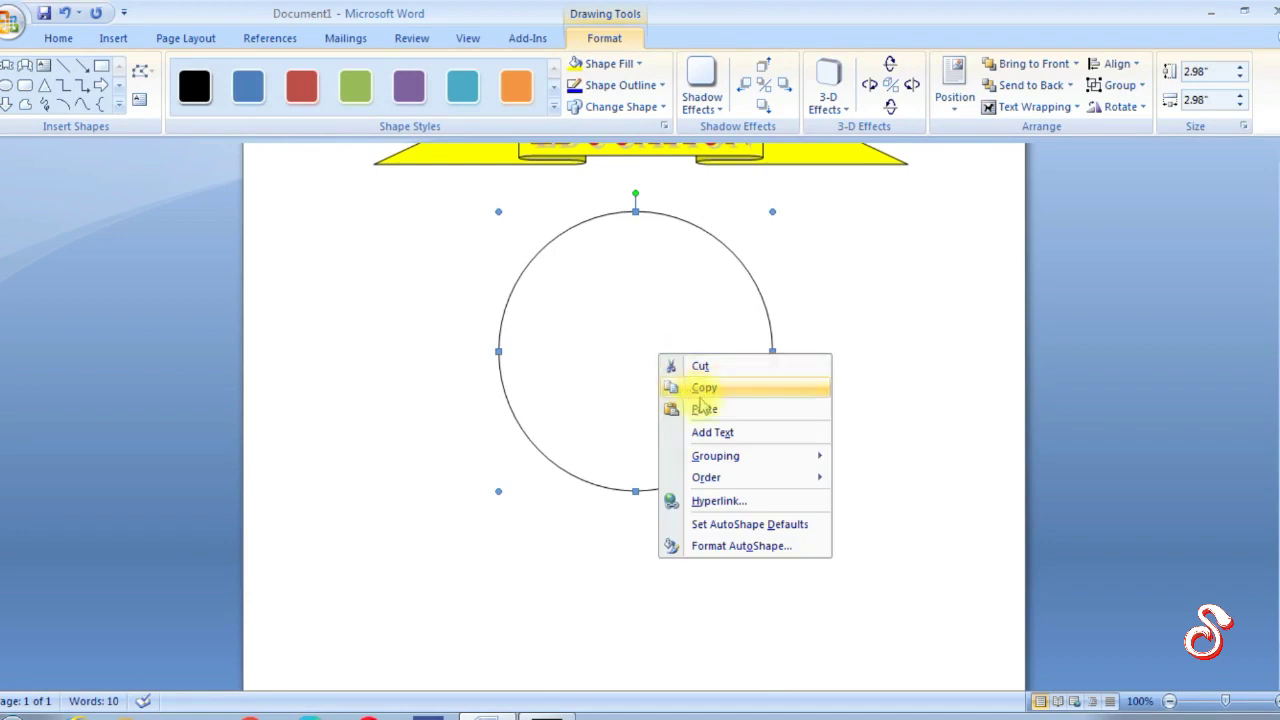
click(726, 407)
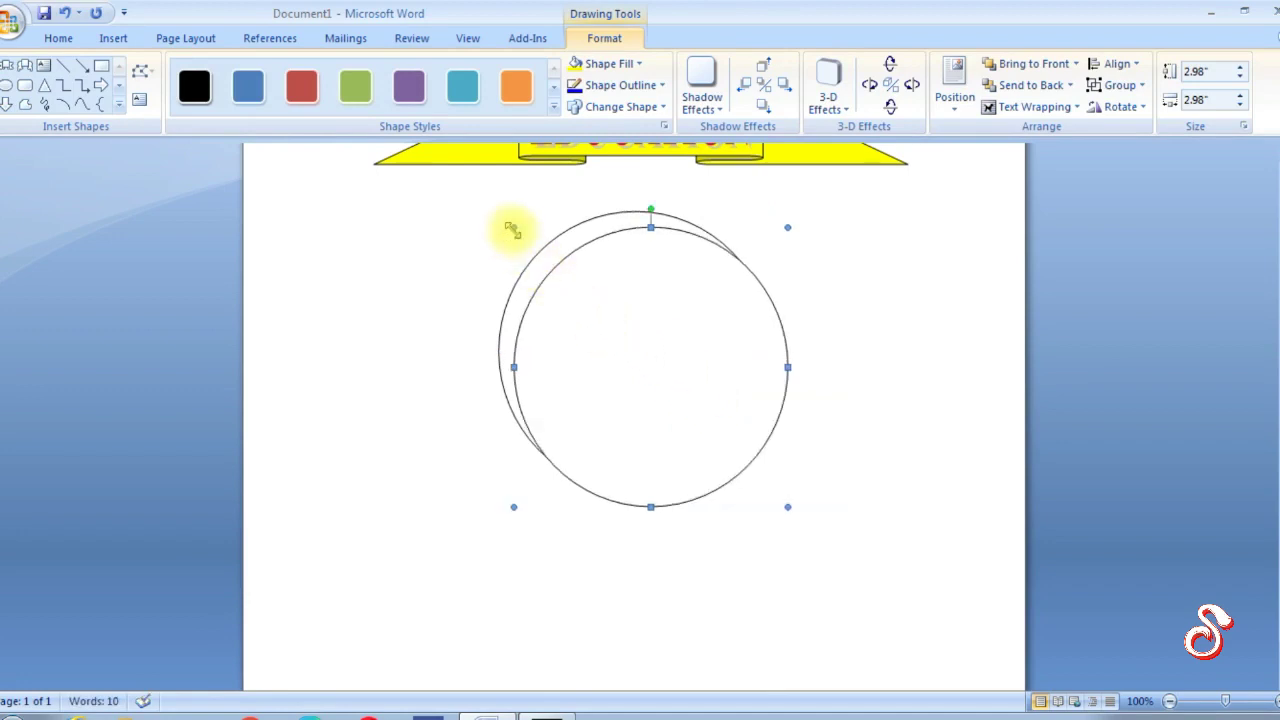
drag(513, 229, 578, 291)
drag(725, 408, 681, 361)
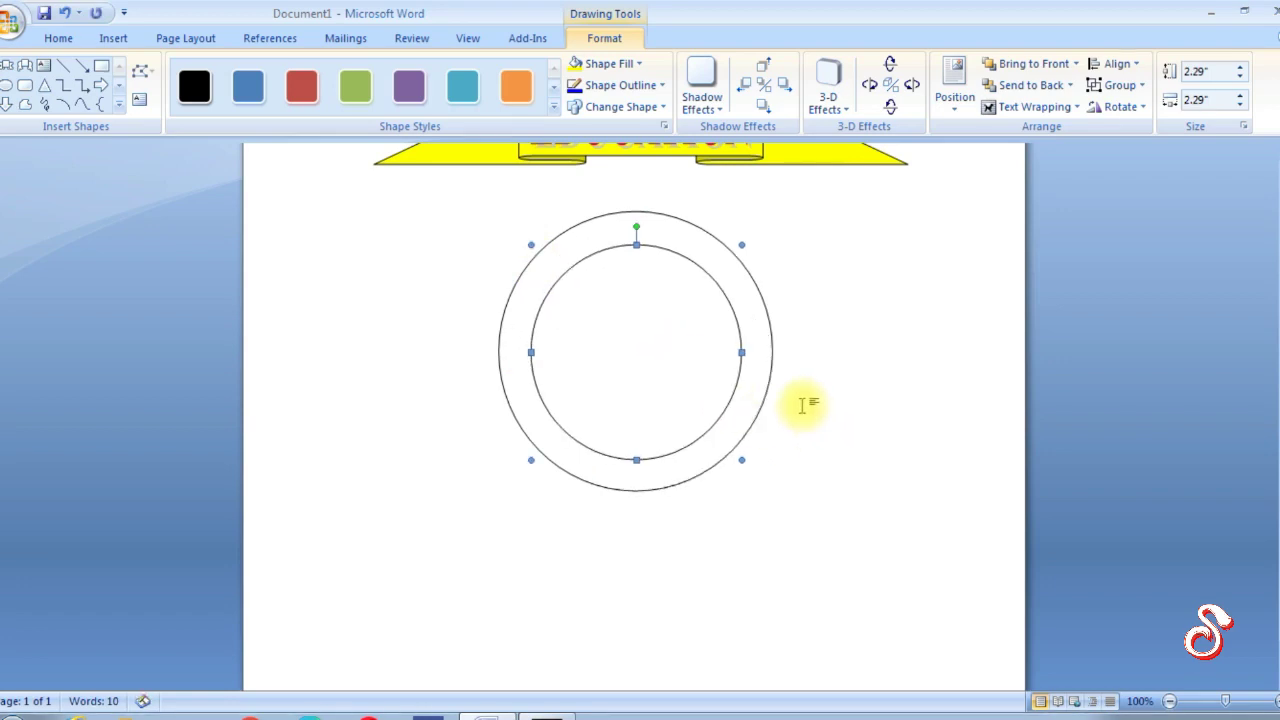
drag(741, 460, 806, 495)
Enlarge the outer circle to 3.77" and shift it up and left
click(537, 278)
drag(772, 491, 845, 540)
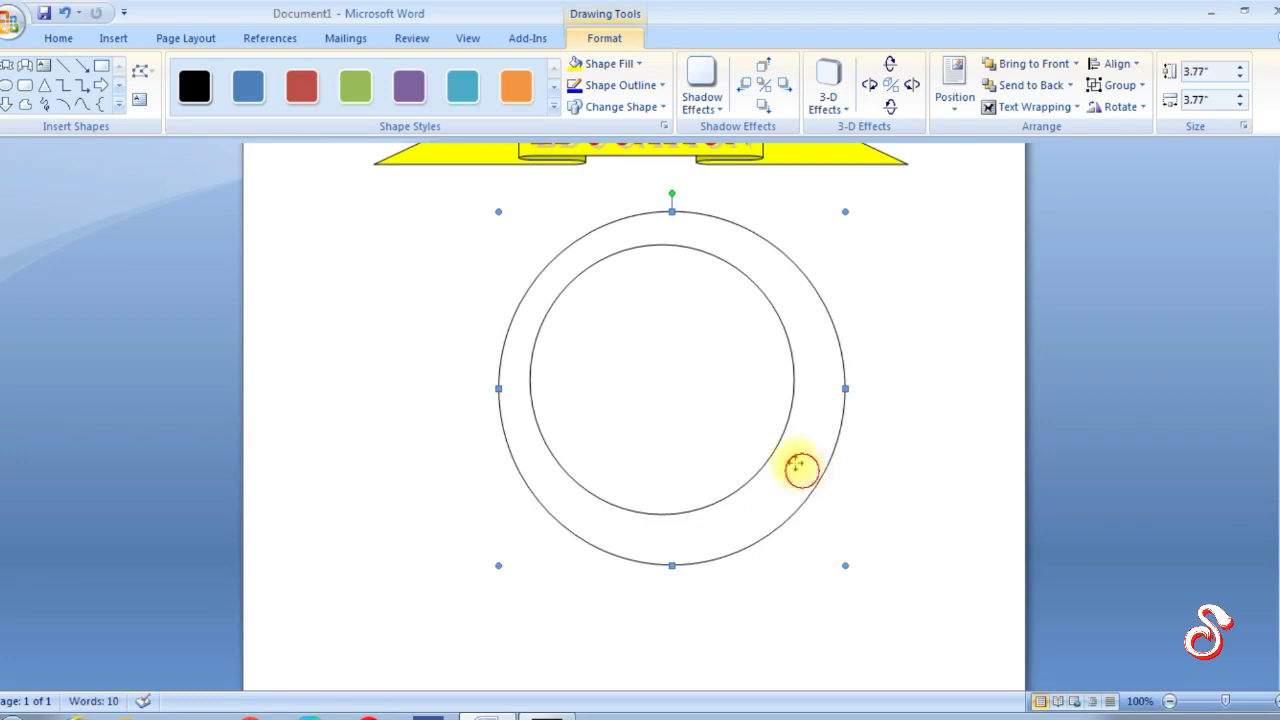
drag(797, 465, 772, 452)
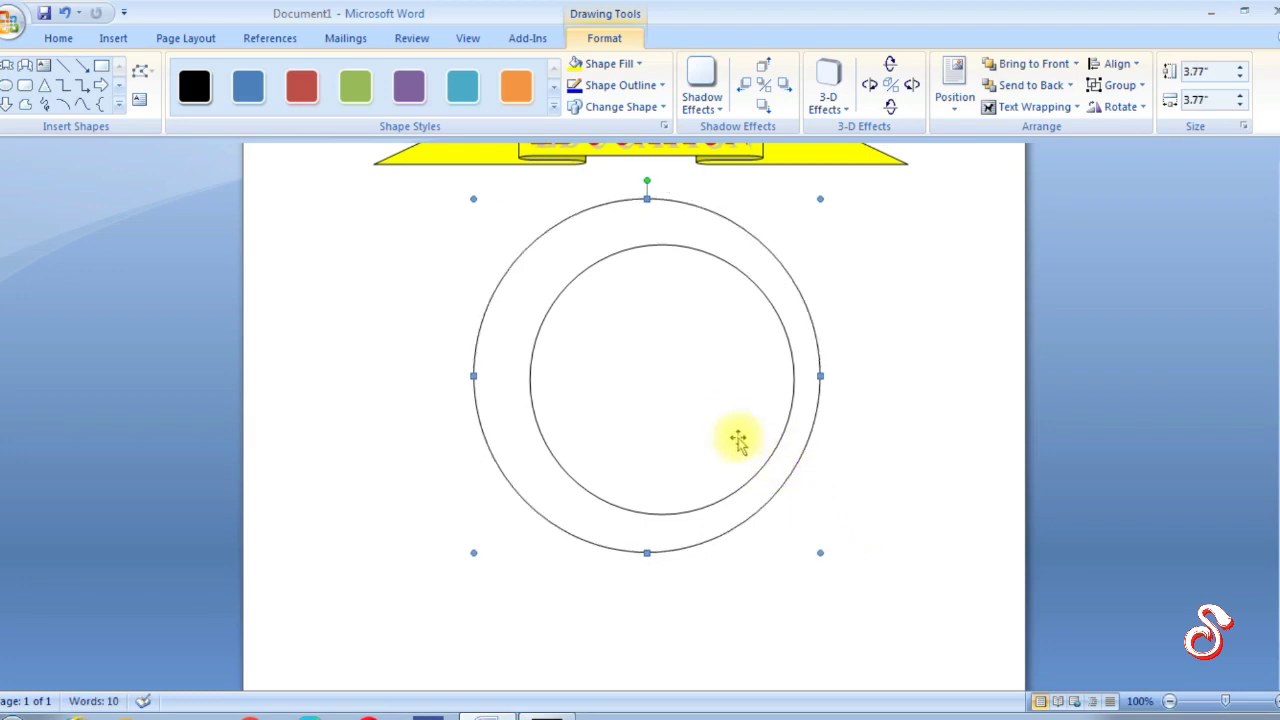
Reposition and slightly enlarge the inner circle with drags and arrow-key nudges
click(718, 398)
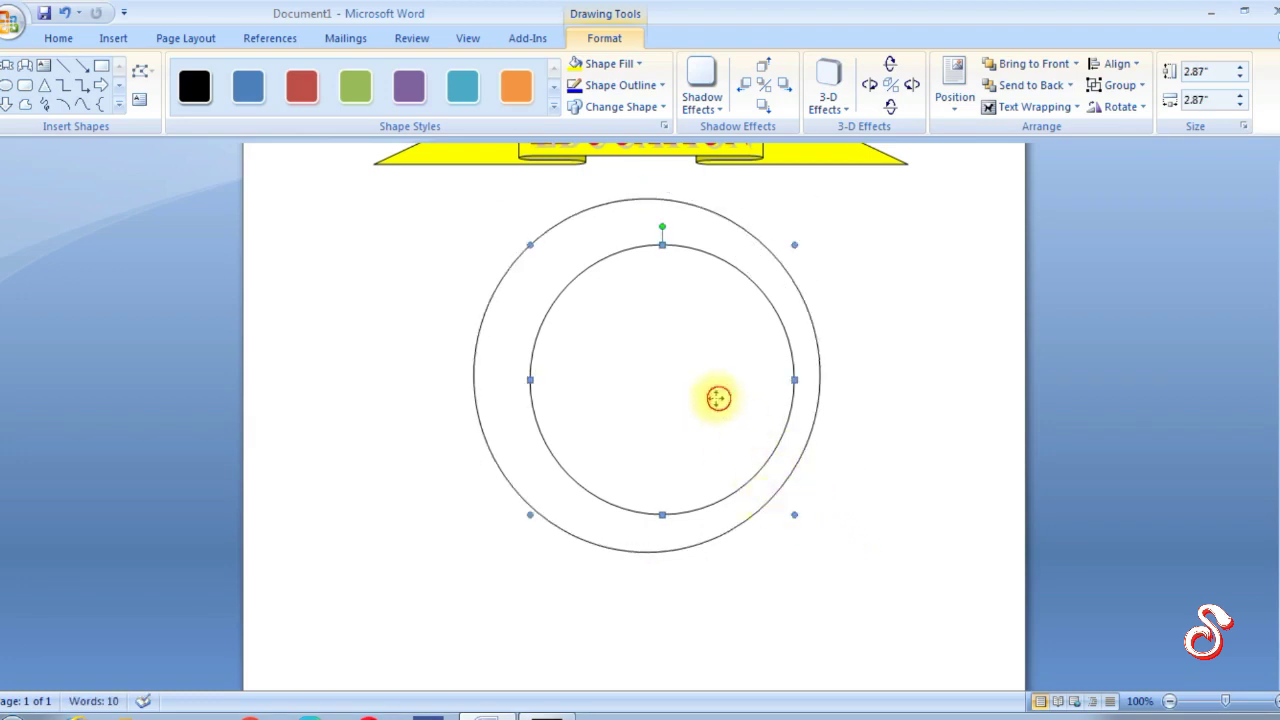
drag(696, 398, 698, 396)
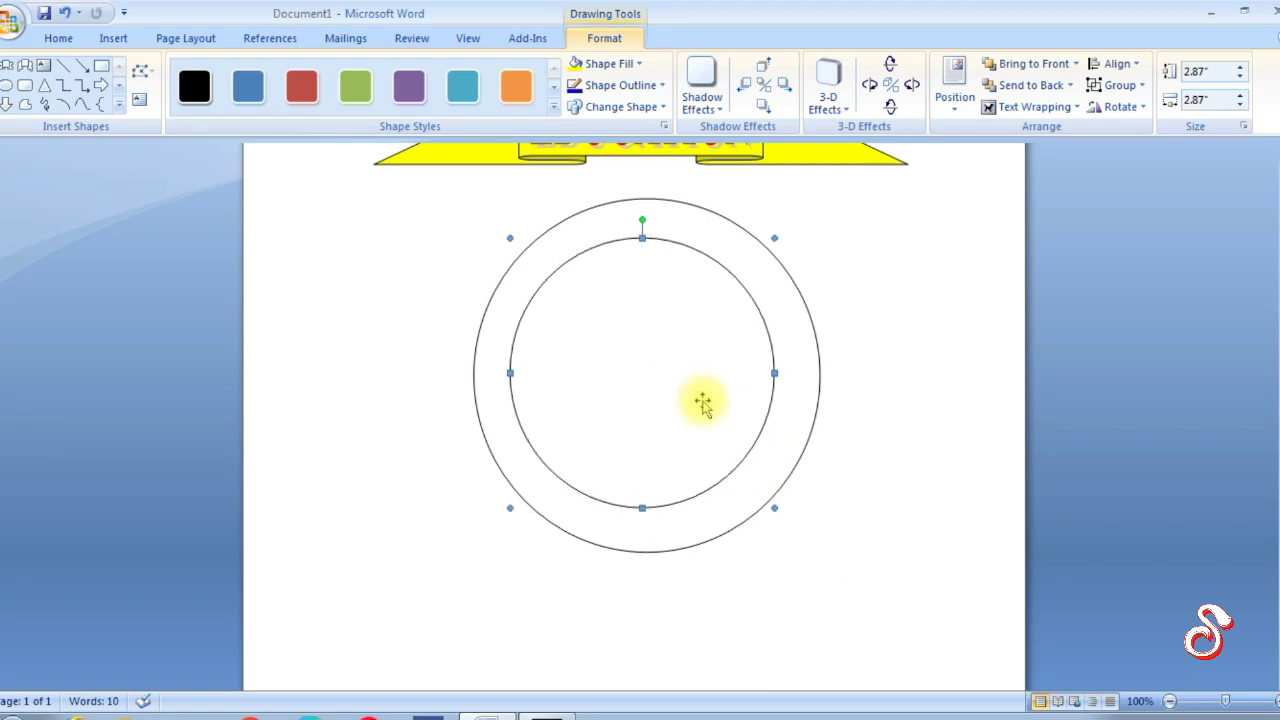
key(Right)
key(Right)
key(Left)
key(Down)
key(Up)
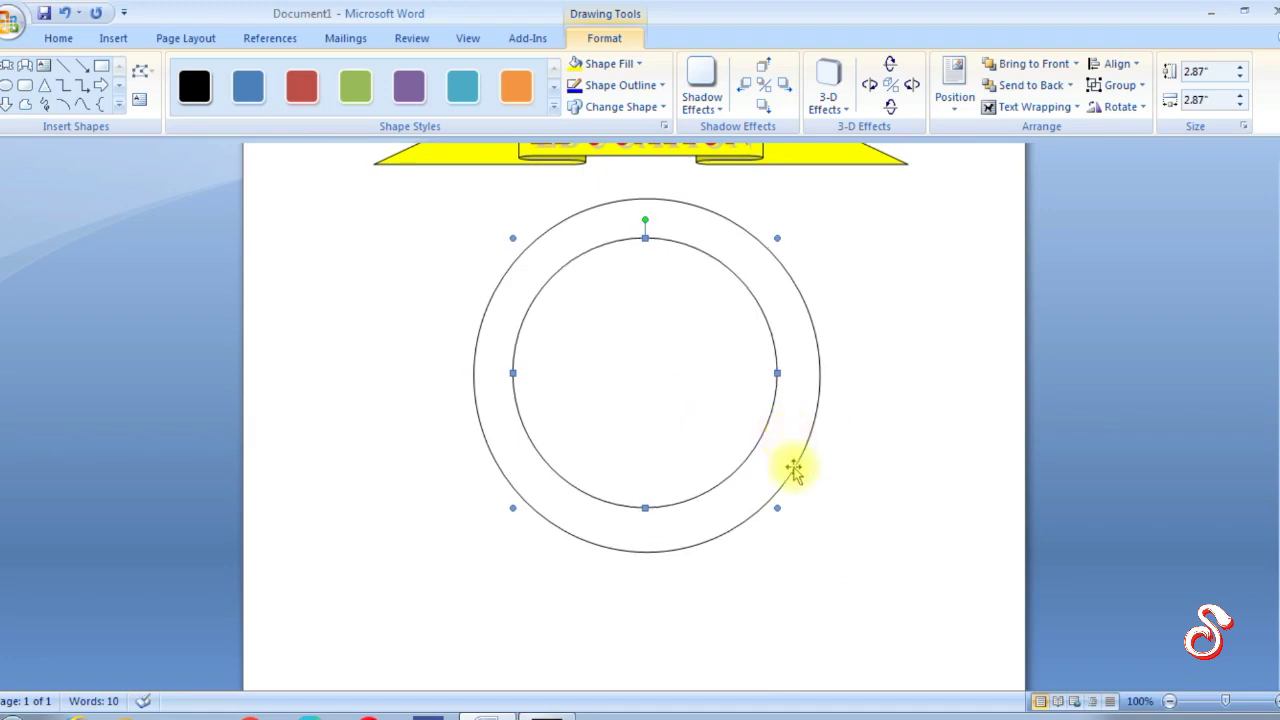
drag(777, 508, 789, 519)
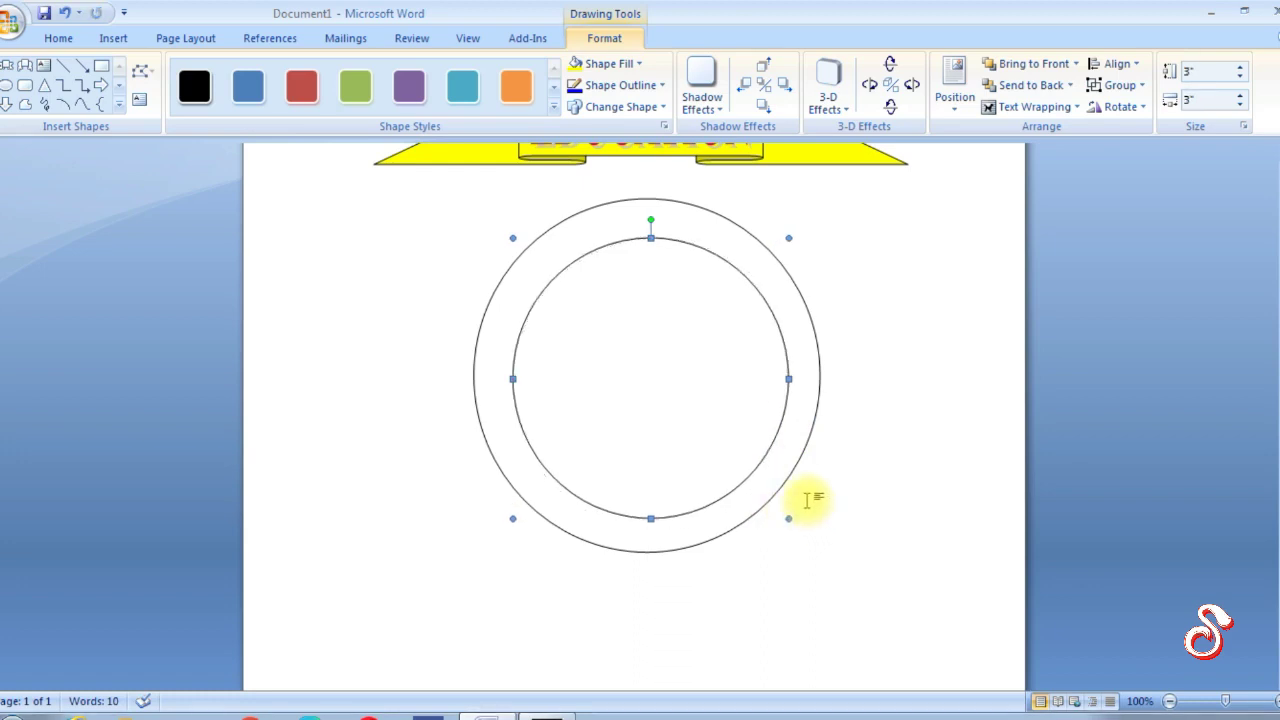
key(Up)
key(Up)
key(Left)
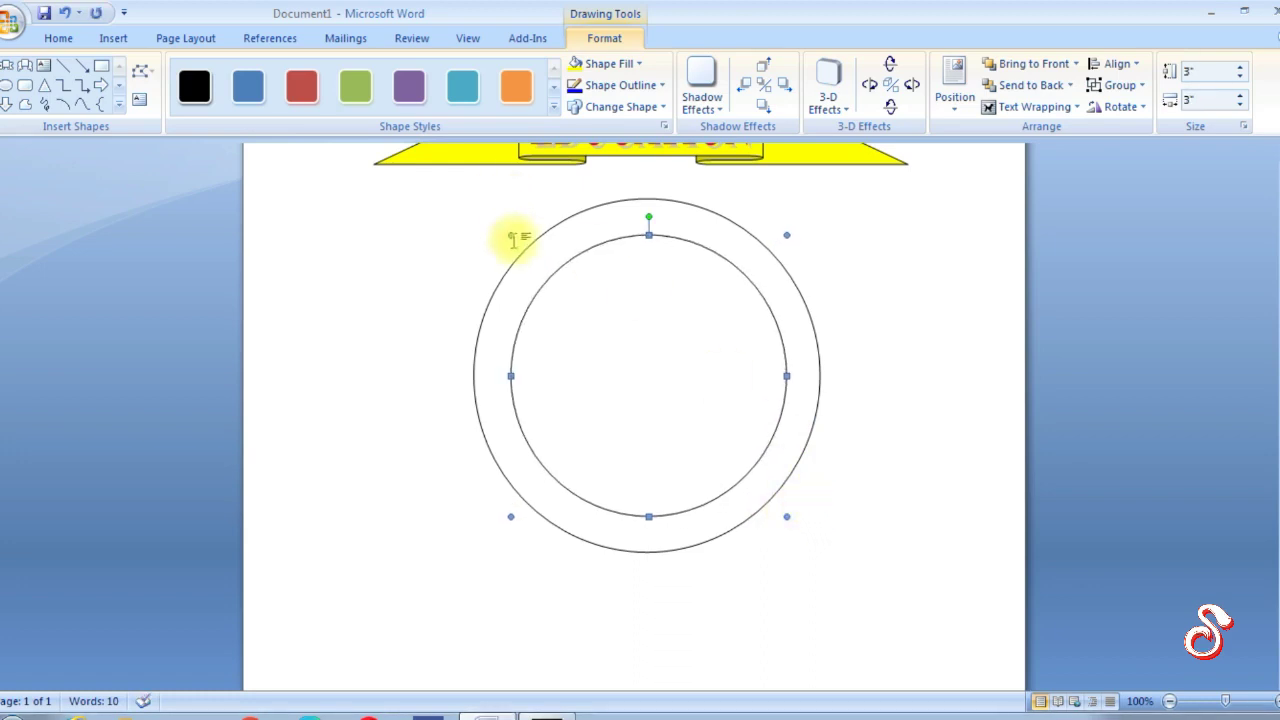
Shrink the inner circle to 2.78" and nudge it into the centre of the outer ring
drag(511, 235, 529, 254)
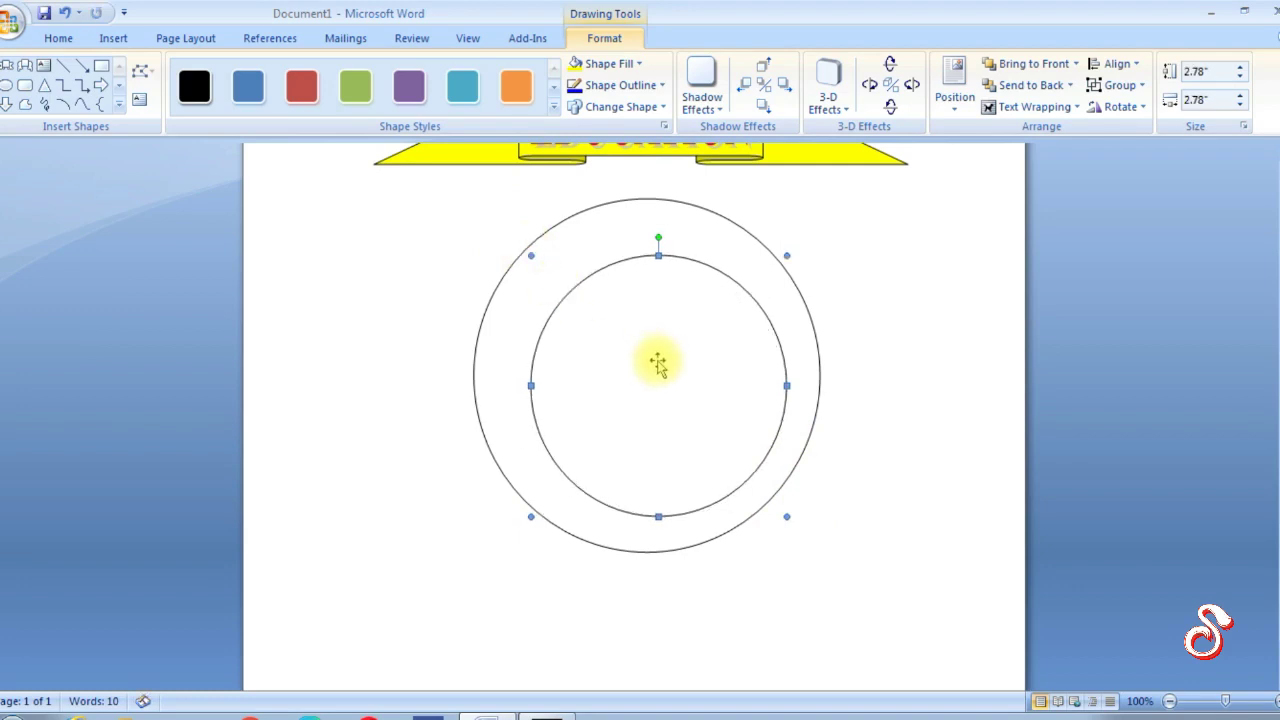
key(Left)
key(Left)
key(Left)
key(Up)
key(Up)
key(Up)
key(Up)
key(Up)
key(Up)
key(Up)
key(Left)
key(Left)
key(Left)
key(Left)
key(Up)
key(Up)
key(Up)
key(Left)
key(Down)
key(Down)
key(Down)
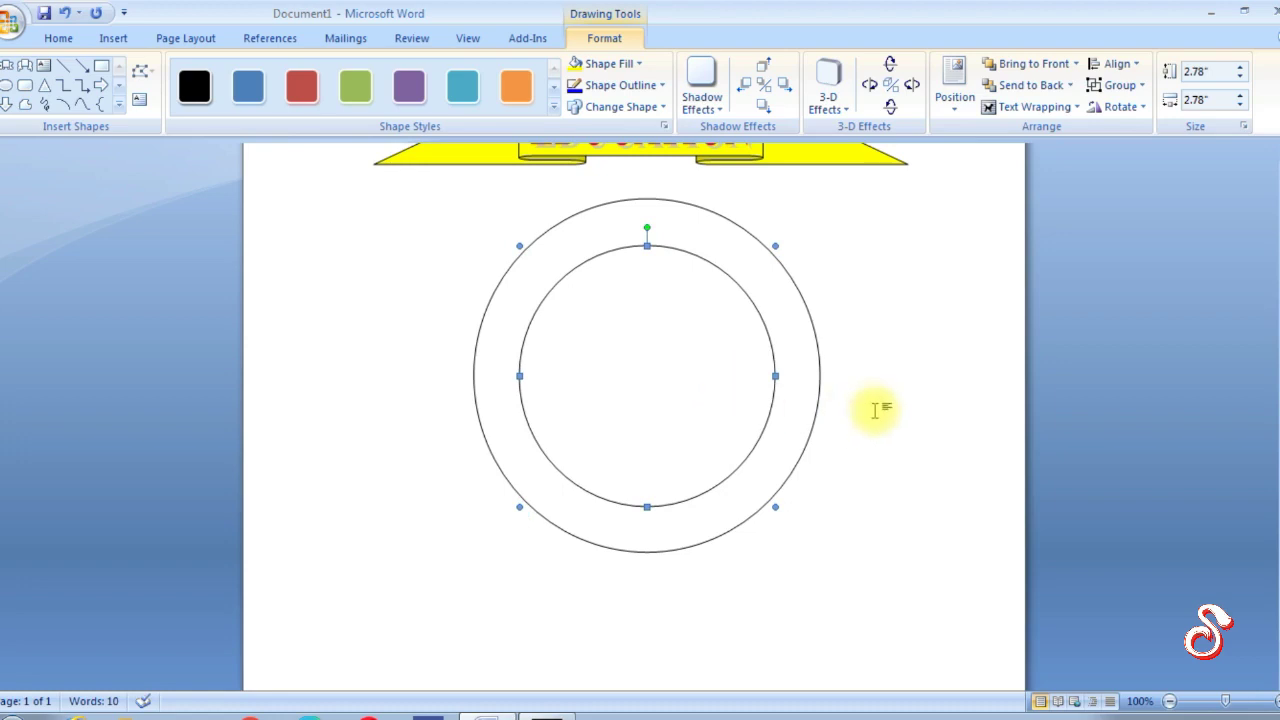
click(880, 409)
scroll(1270, 360, down, 1)
drag(1270, 360, 1275, 640)
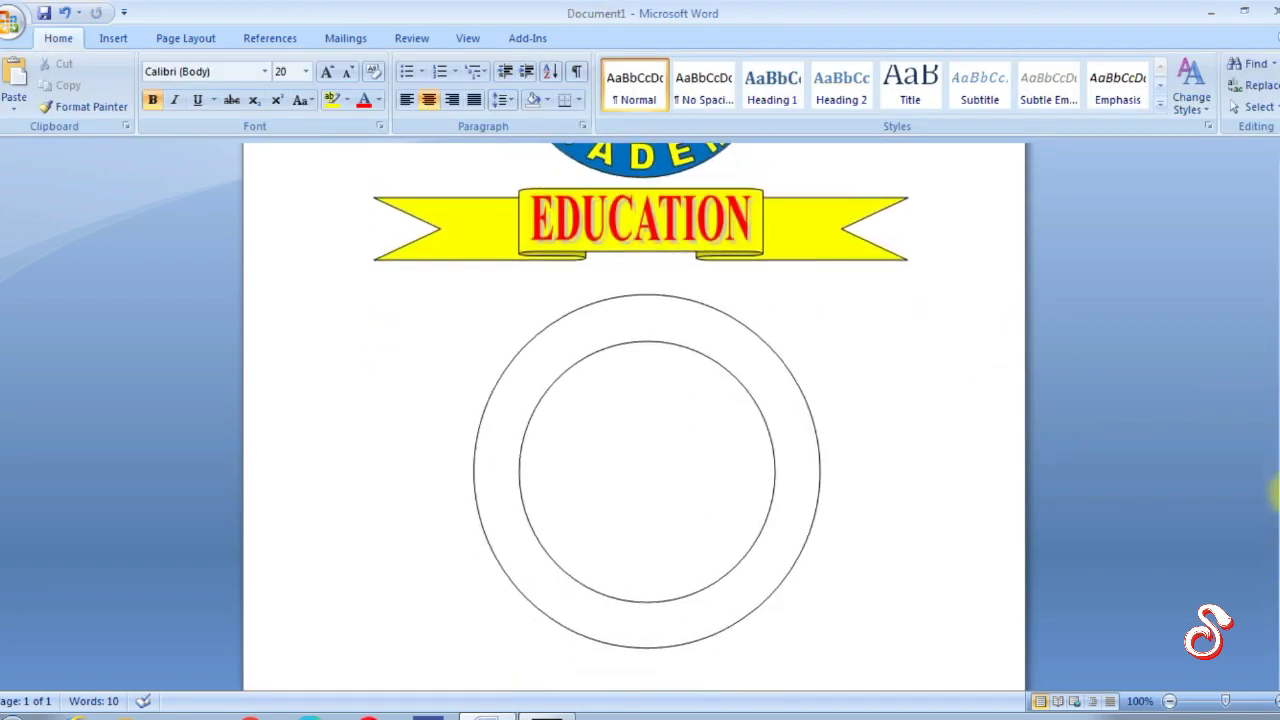
Shrink the inner circle and reduce the outer ring toward 2.91", repositioning both
drag(1274, 557, 1274, 493)
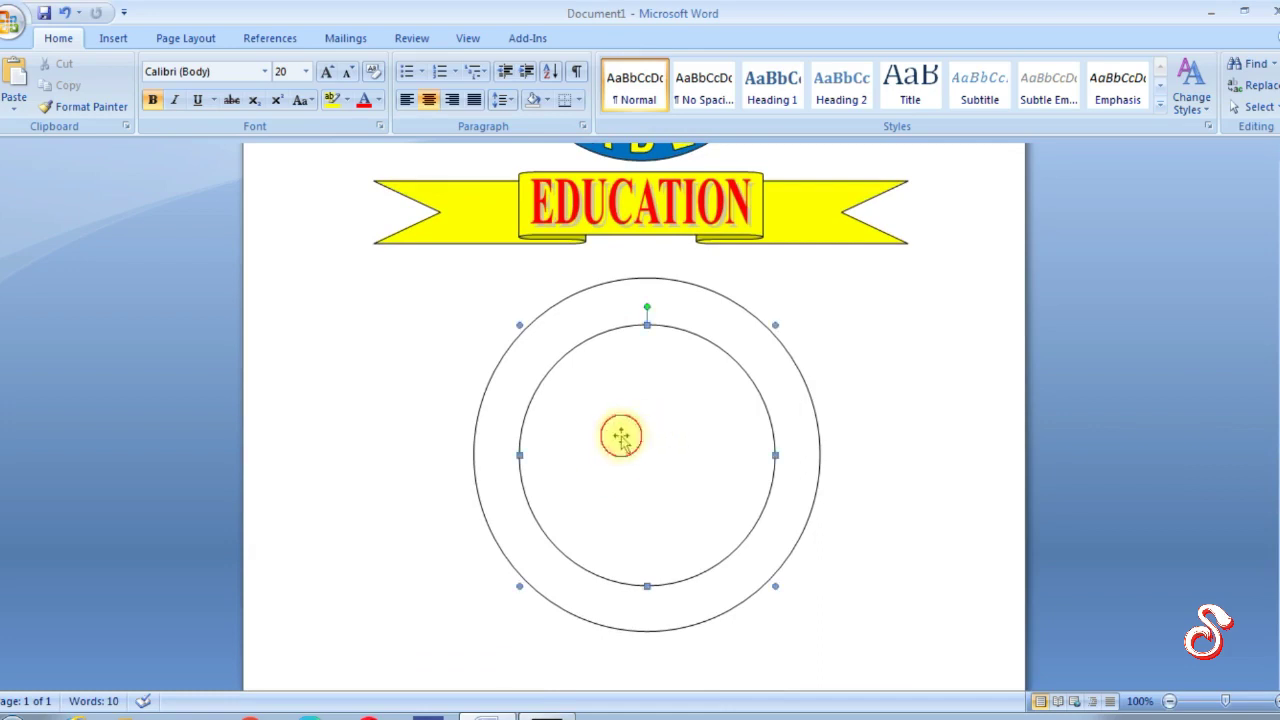
double_click(621, 436)
drag(520, 325, 563, 370)
drag(657, 449, 640, 427)
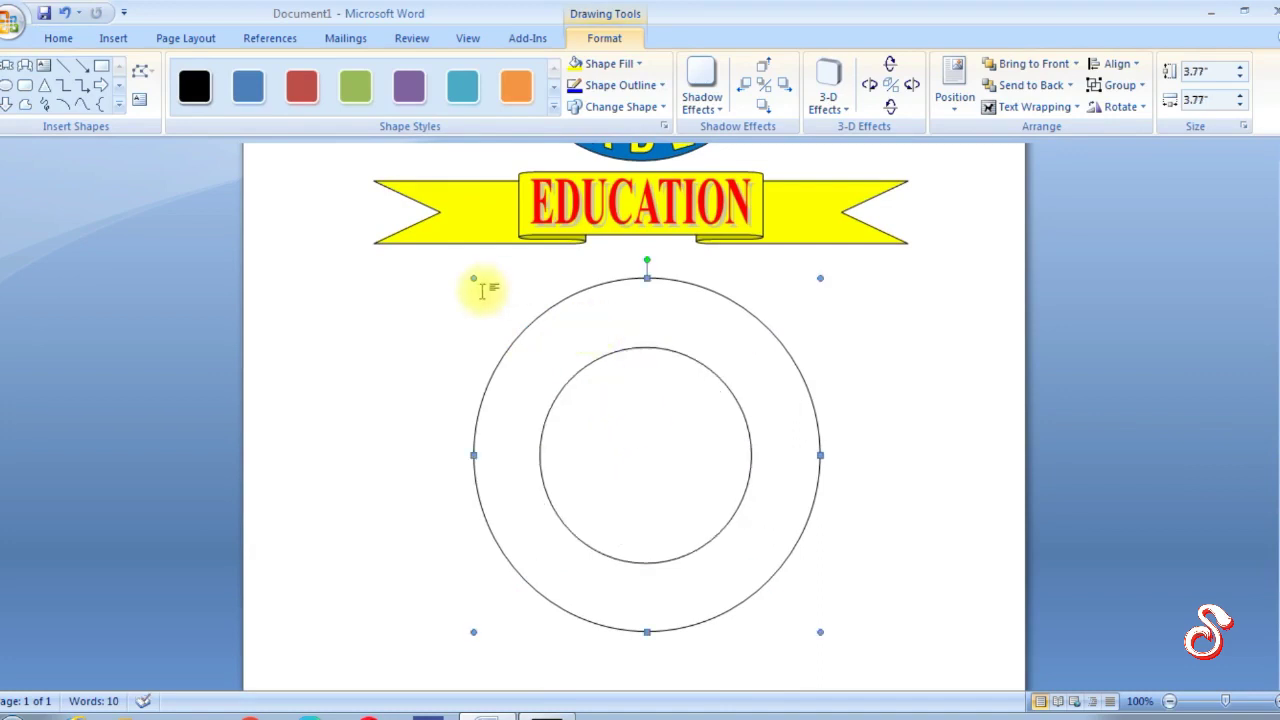
drag(474, 277, 510, 316)
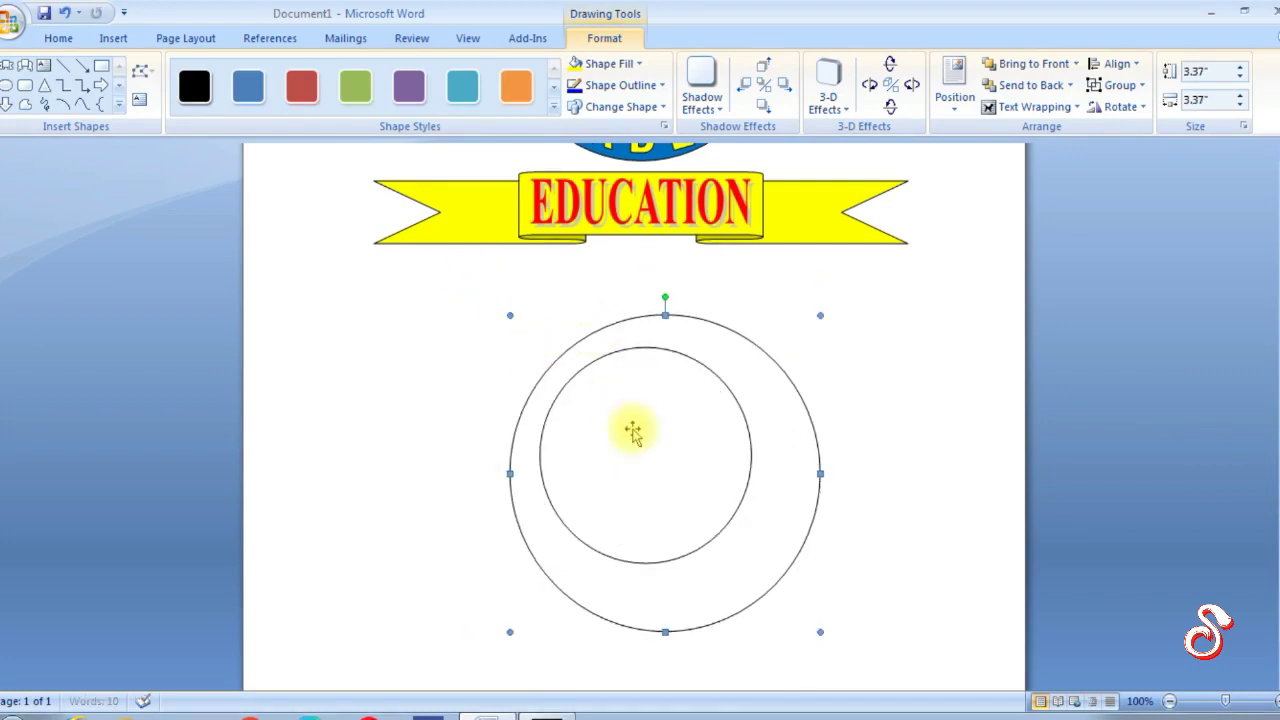
drag(670, 454, 662, 445)
click(754, 480)
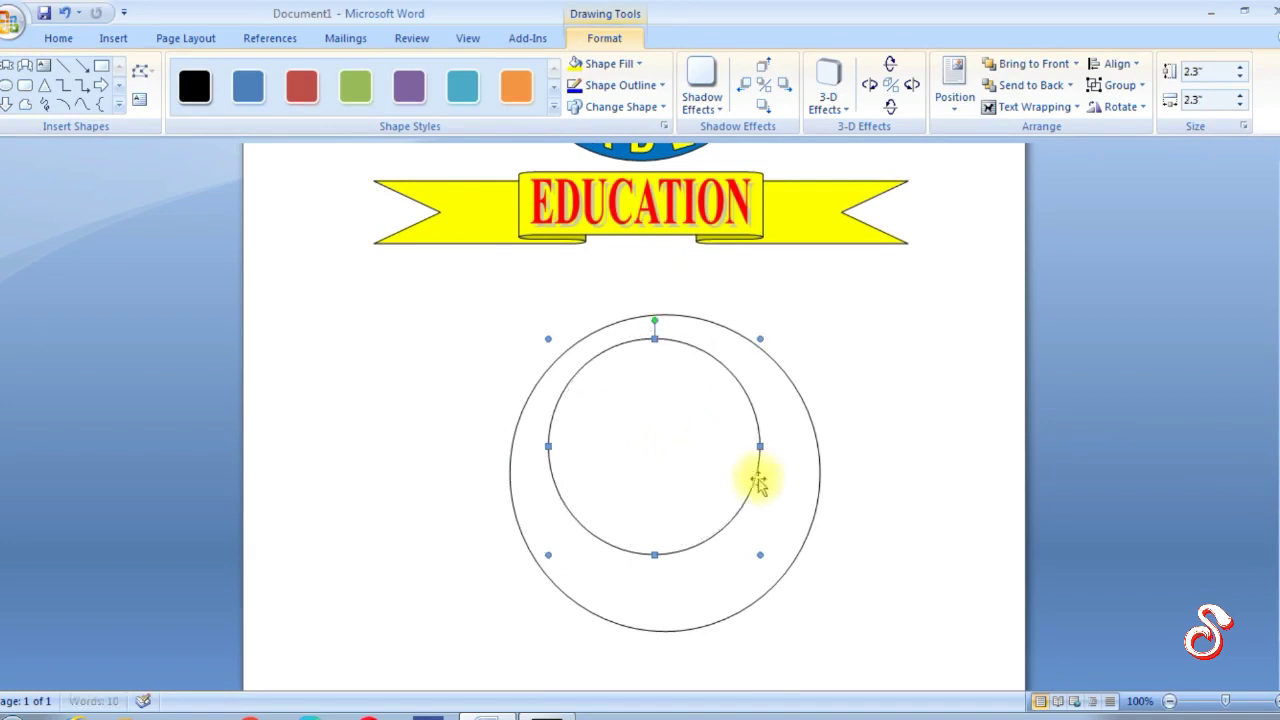
drag(789, 508, 761, 457)
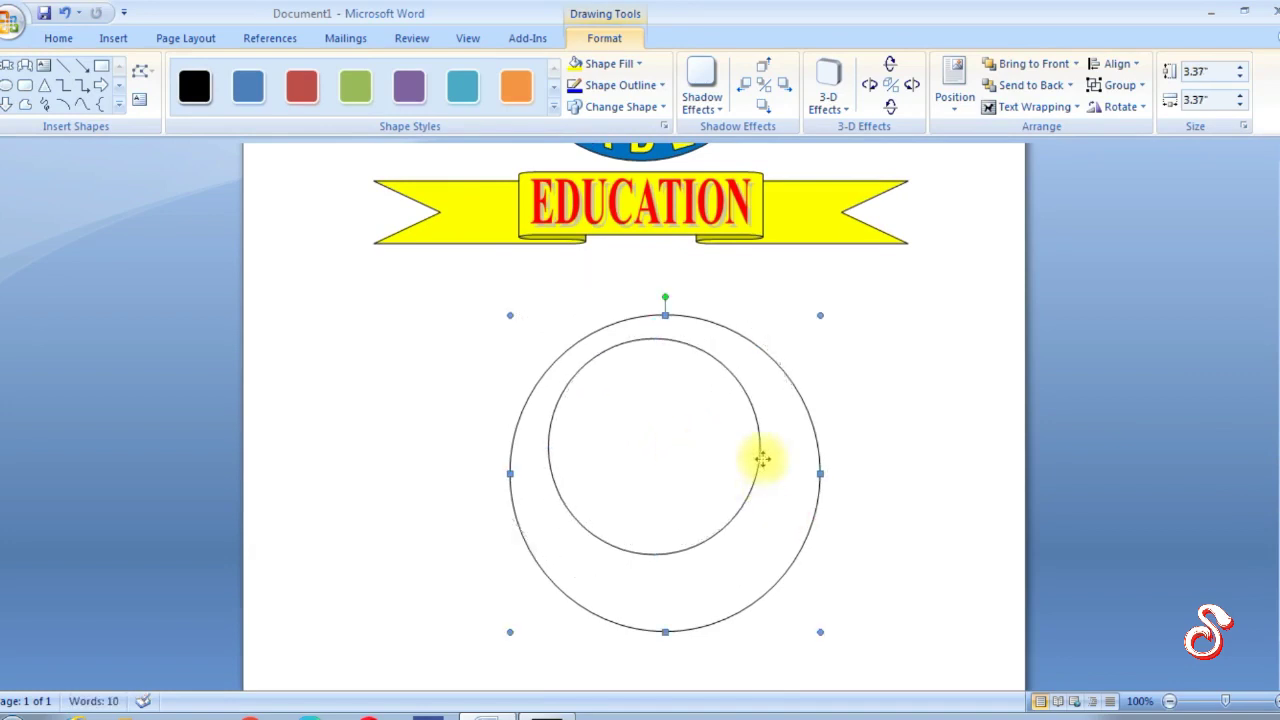
drag(482, 268, 526, 311)
Shrink the inner circle to 1.97" and centre it inside the outer circle
click(676, 434)
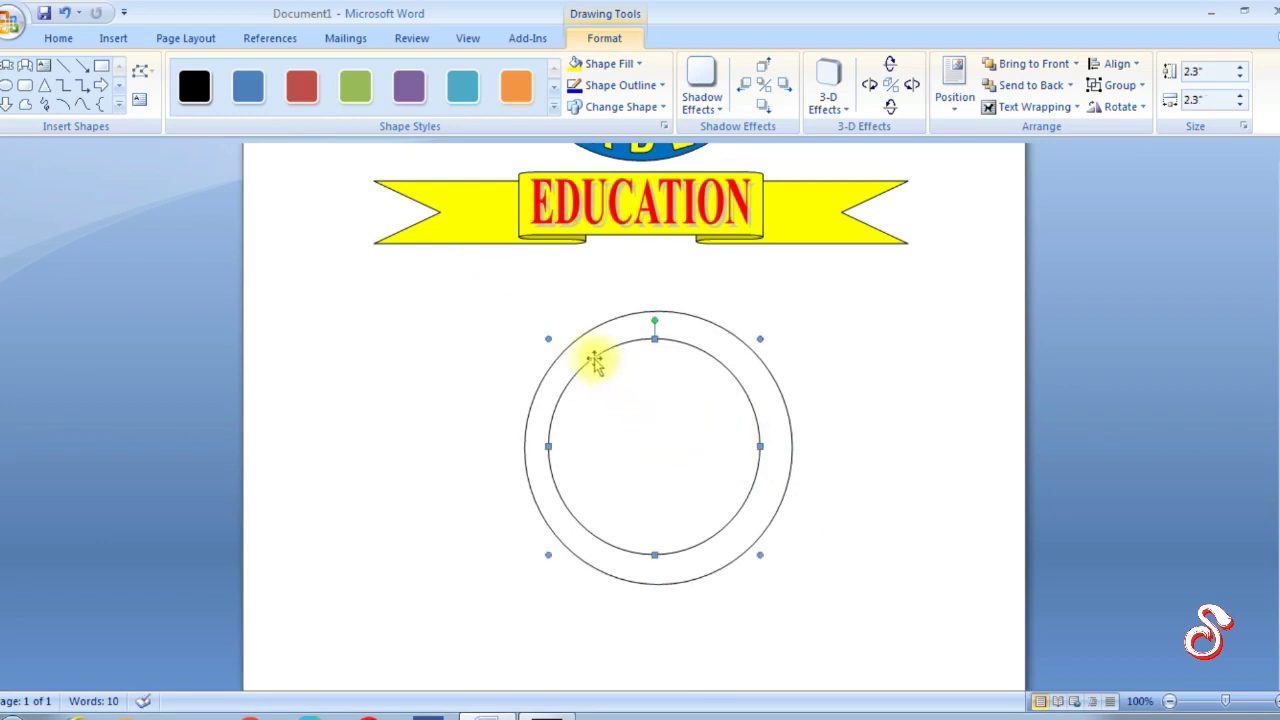
drag(563, 354, 579, 371)
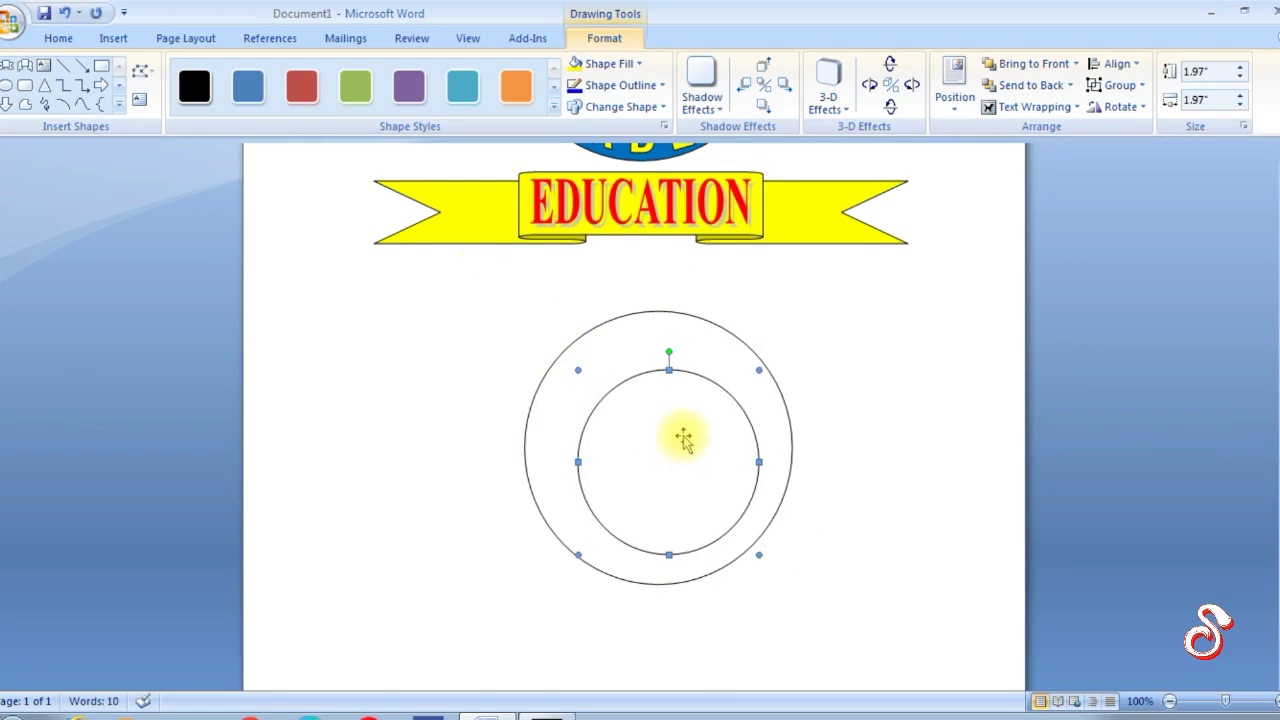
drag(723, 434, 720, 430)
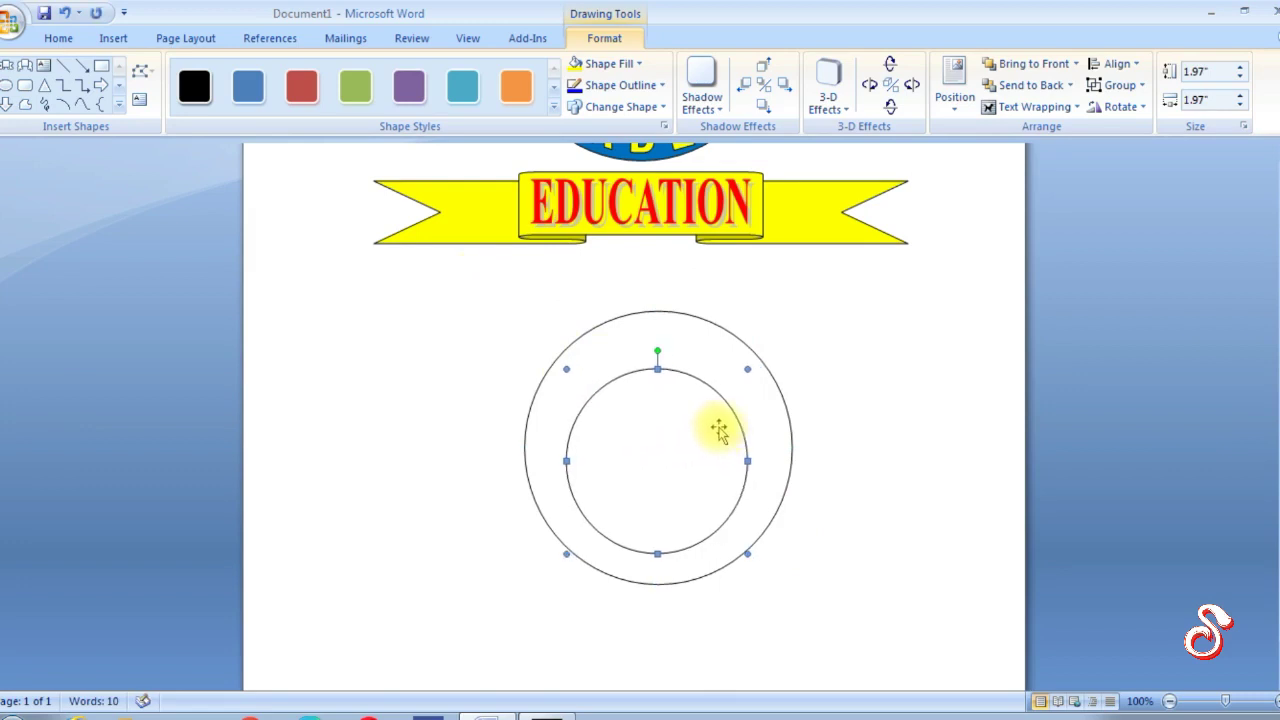
key(Up)
key(Up)
key(Up)
click(771, 415)
click(690, 443)
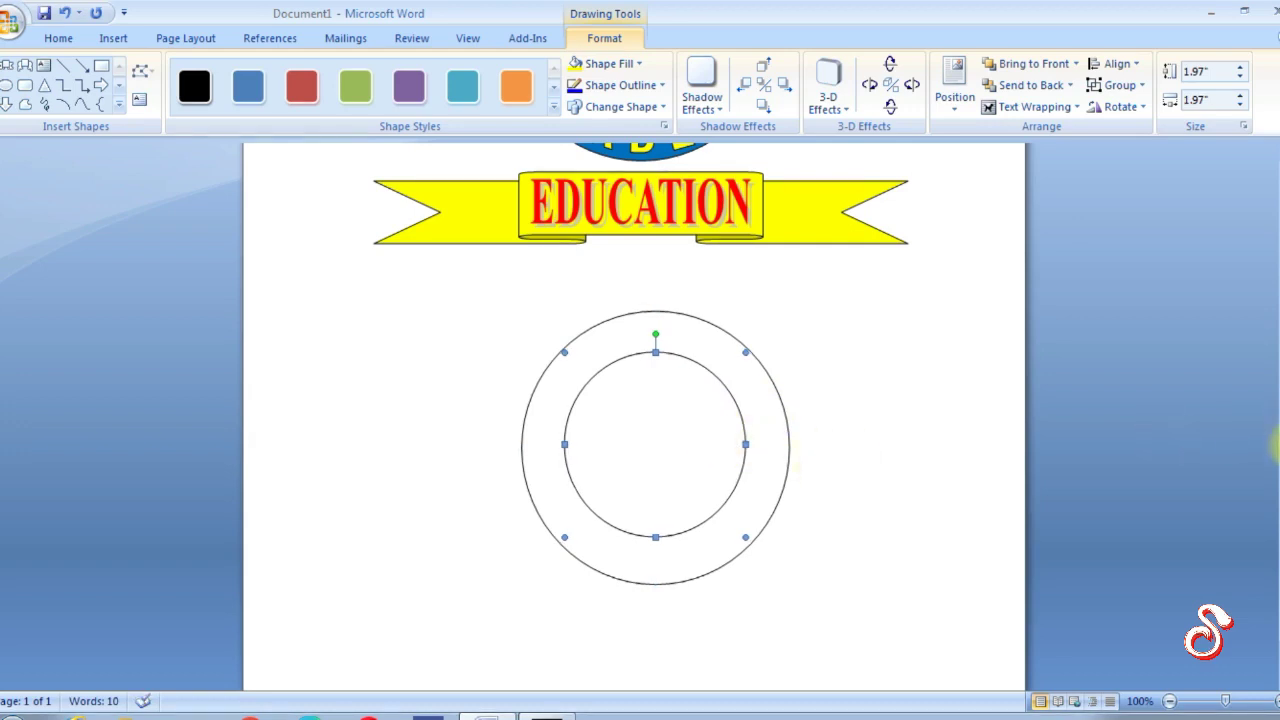
scroll(1275, 455, up, 1)
scroll(1277, 458, down, 2)
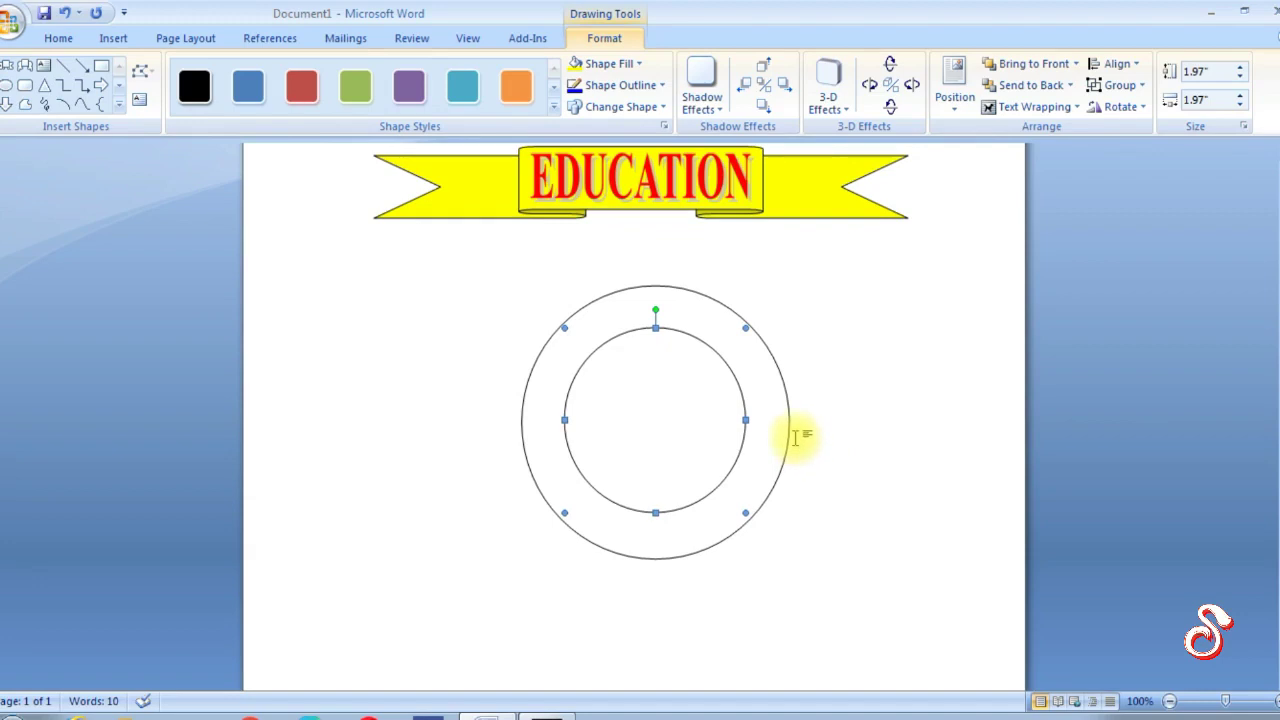
Reselect the inner circle and nudge it slightly left
key(Escape)
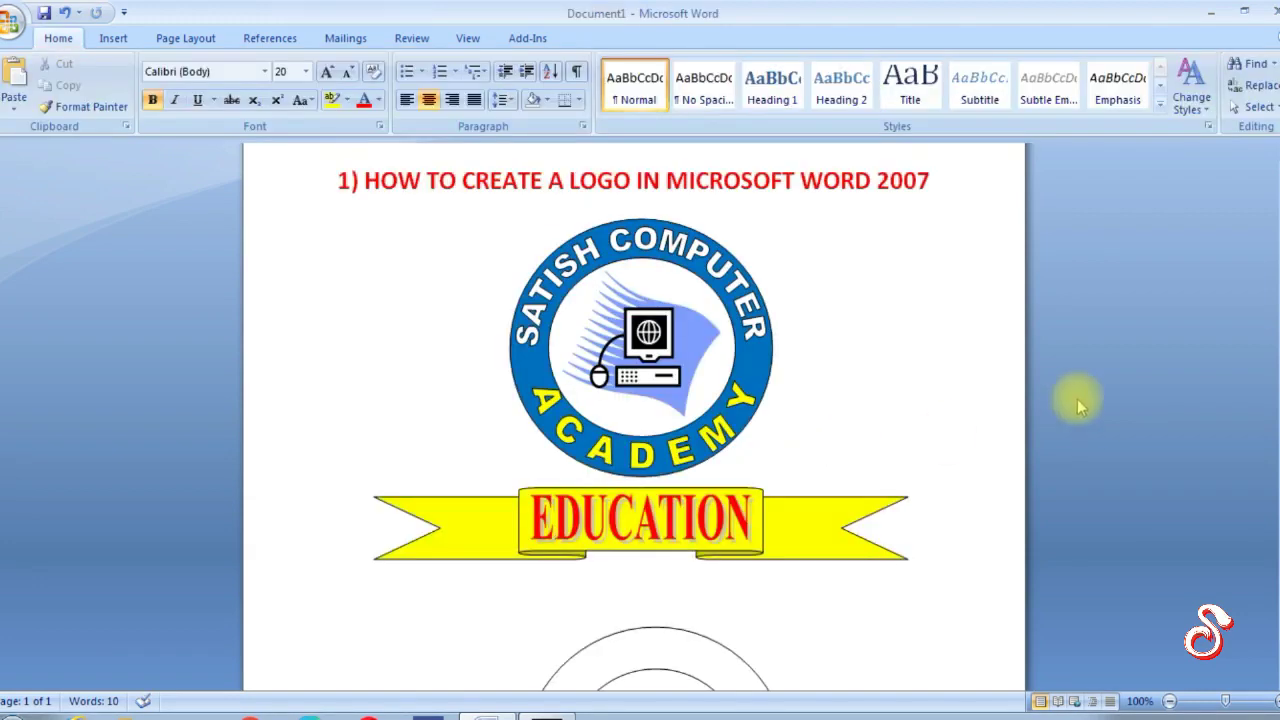
scroll(1275, 392, down, 5)
click(641, 538)
drag(656, 510, 656, 510)
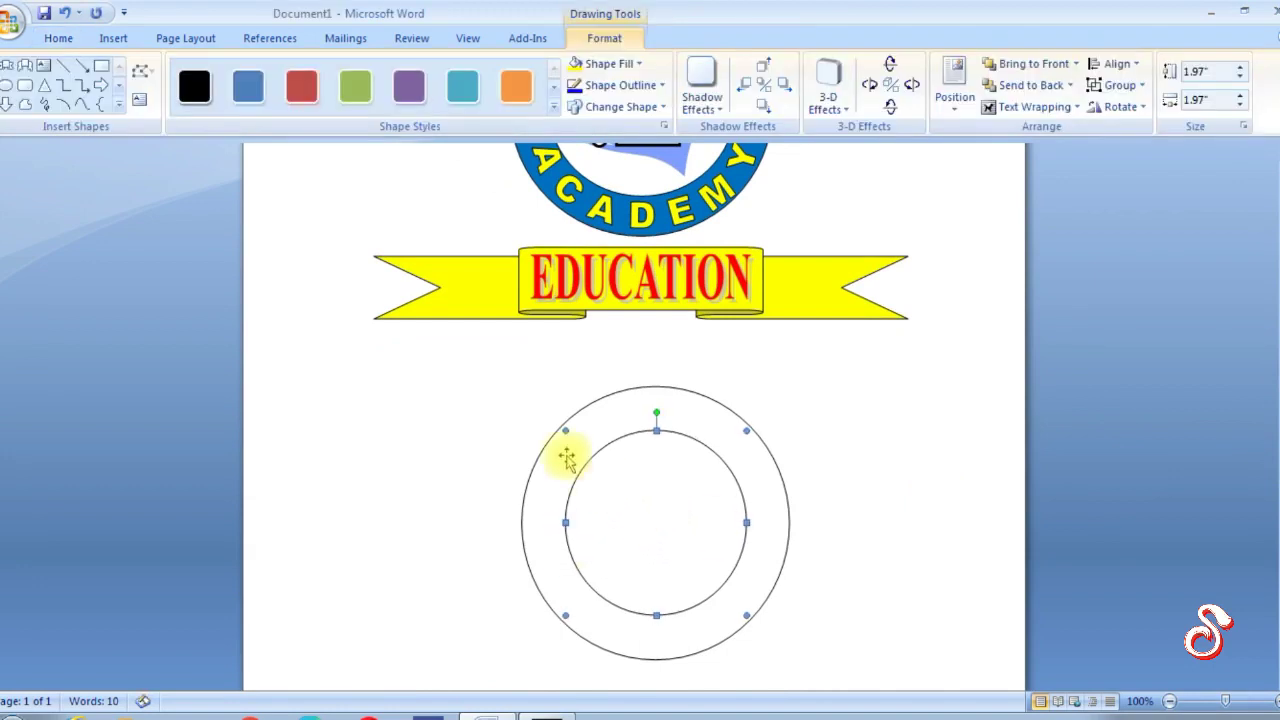
mouse_move(1276, 445)
mouse_down()
mouse_move(1276, 362)
mouse_move(1276, 458)
mouse_up()
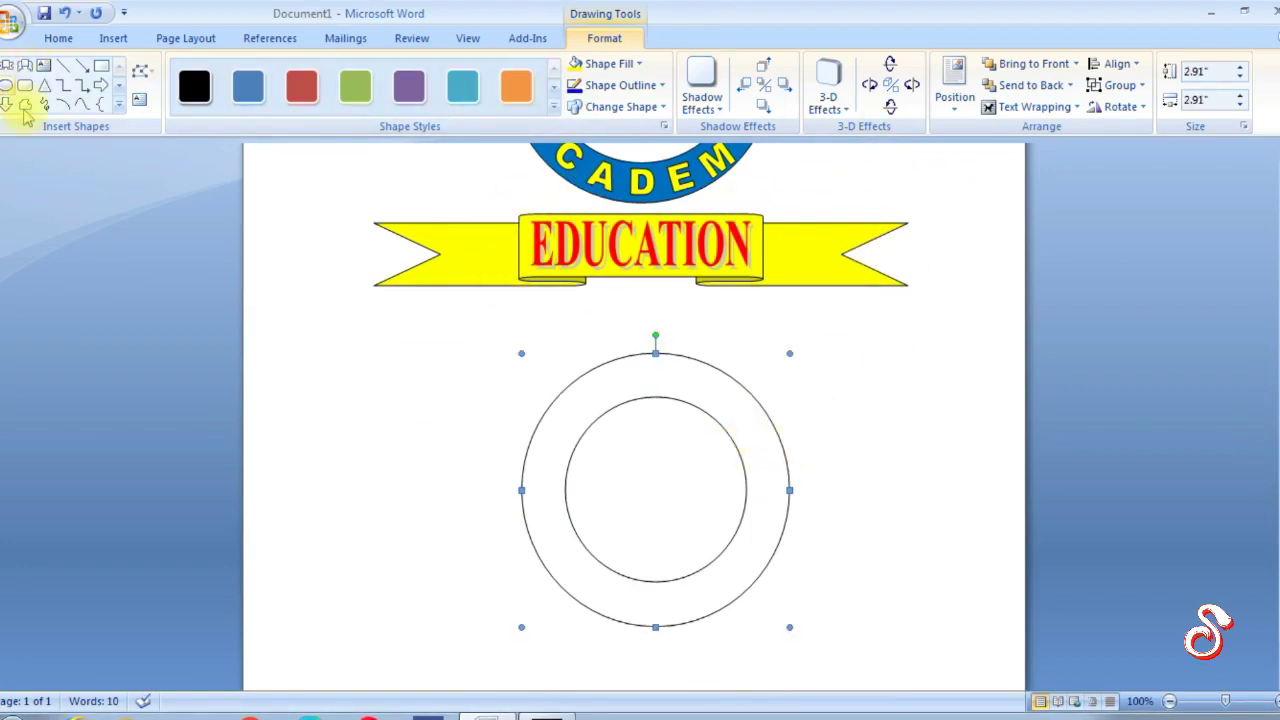
Scroll through the Shapes gallery and return to the Insert commands
click(118, 88)
click(118, 88)
click(118, 88)
click(118, 88)
click(118, 88)
click(118, 88)
click(118, 88)
click(118, 88)
click(113, 40)
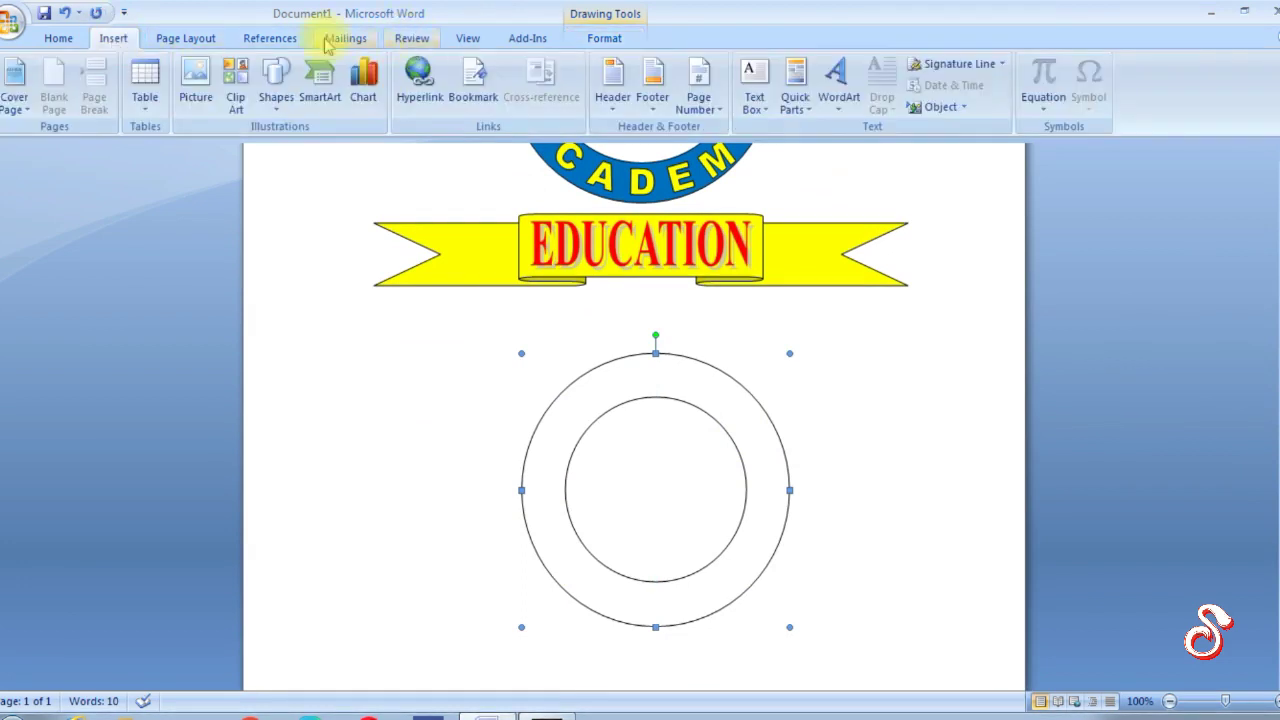
Draw a ribbon banner shape under the ring, narrow its centre band and widen it to 7.34"
click(276, 86)
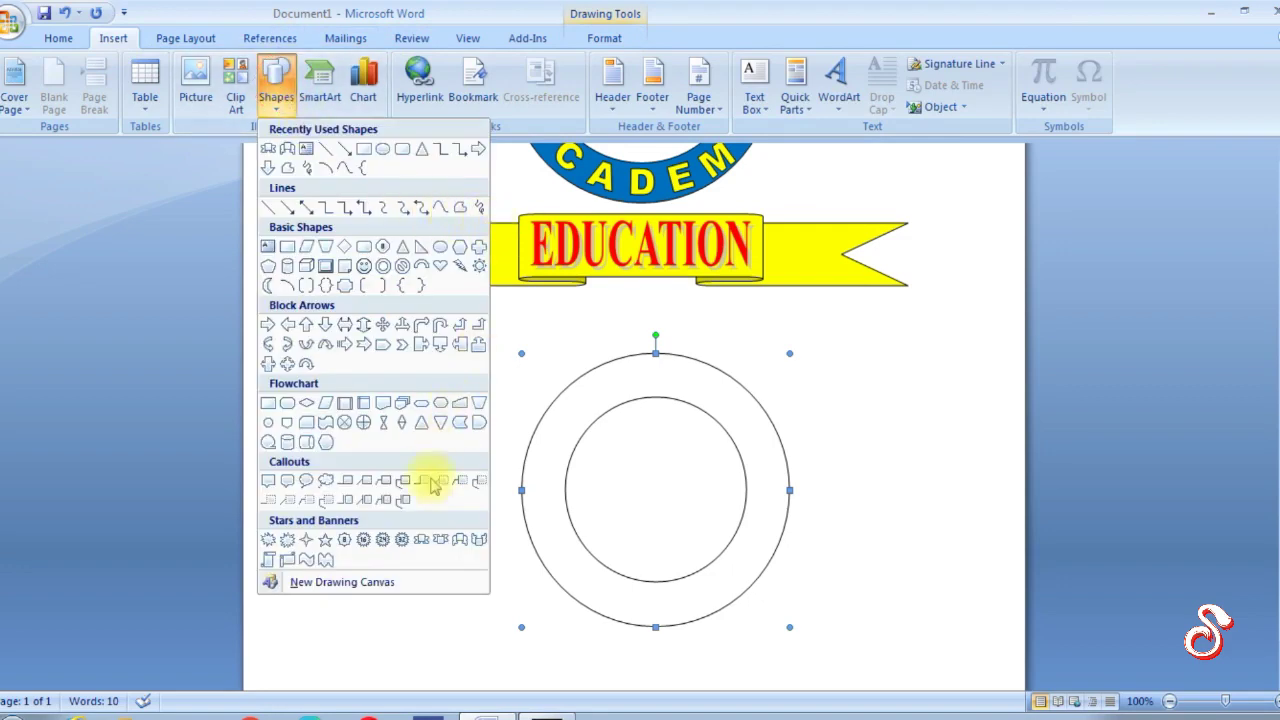
click(417, 543)
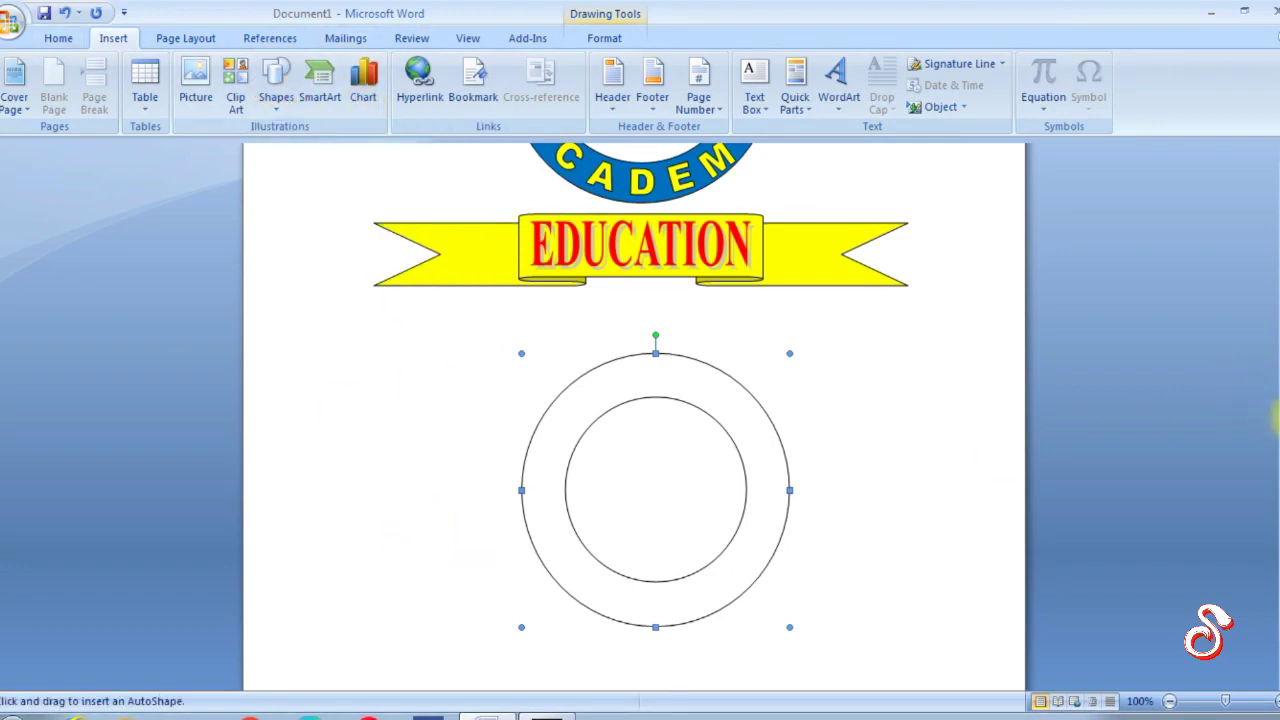
scroll(1276, 525, down, 3)
drag(391, 515, 922, 612)
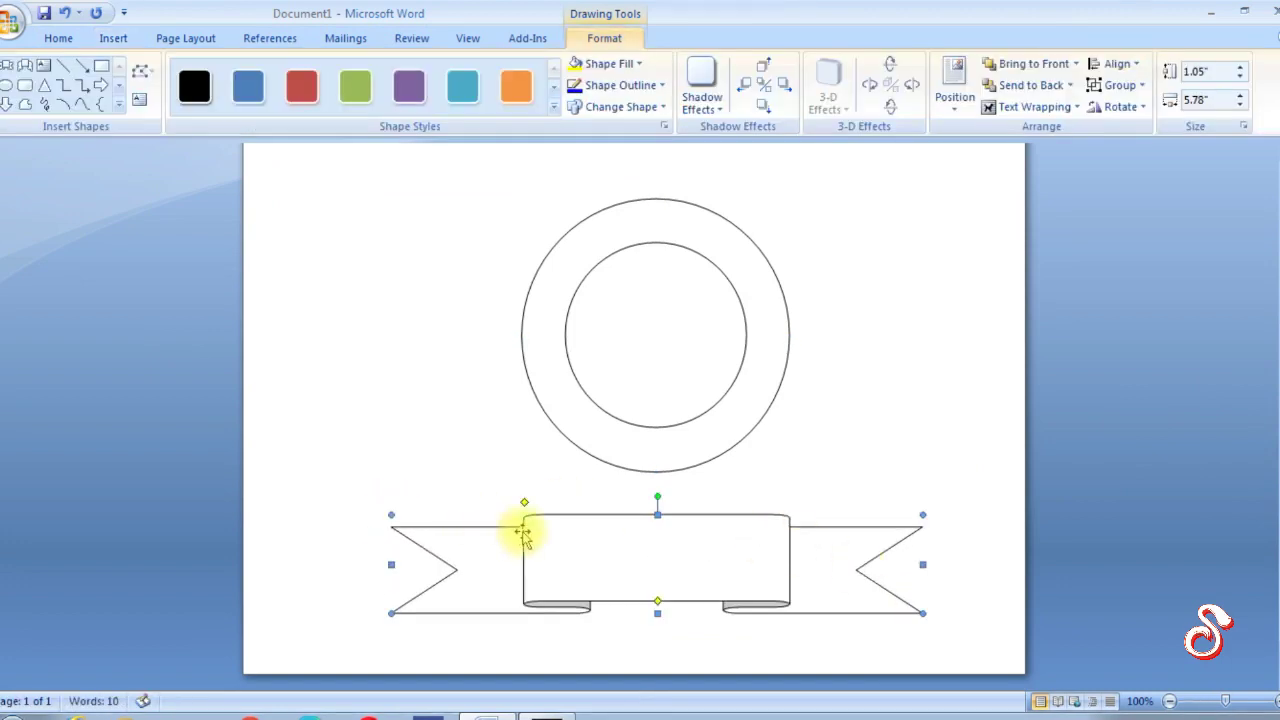
drag(526, 505, 551, 537)
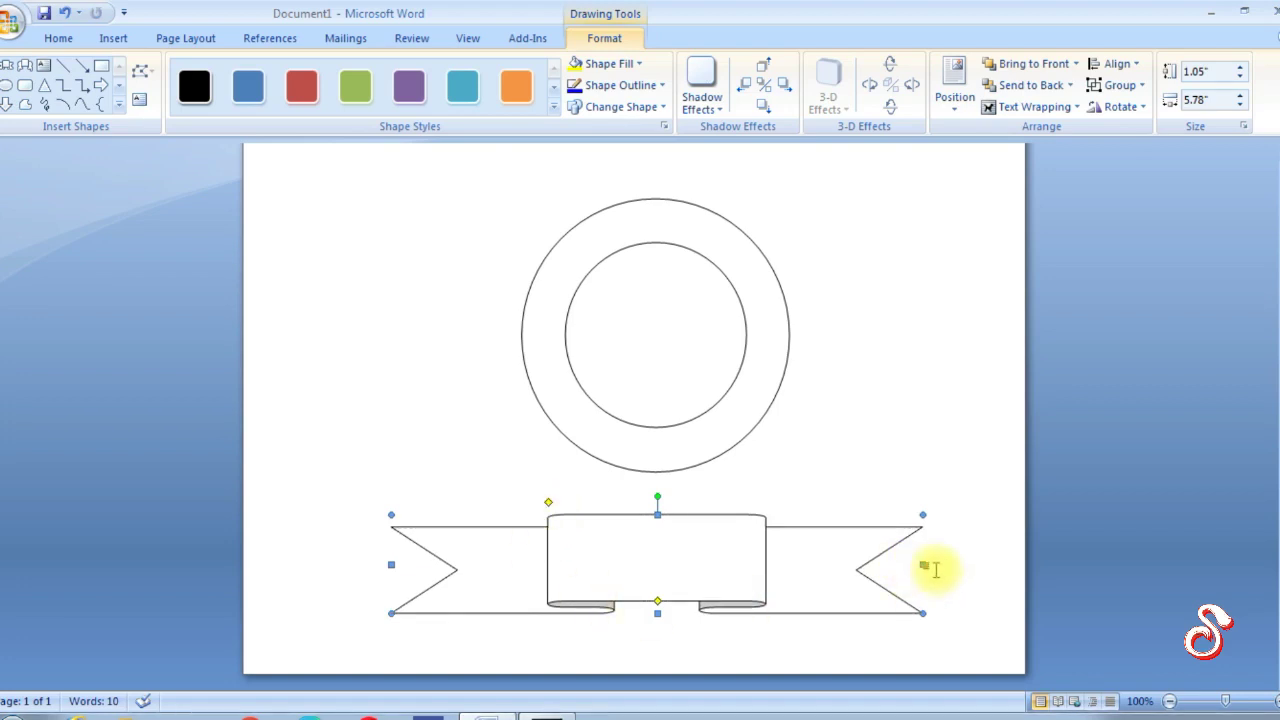
drag(921, 565, 982, 565)
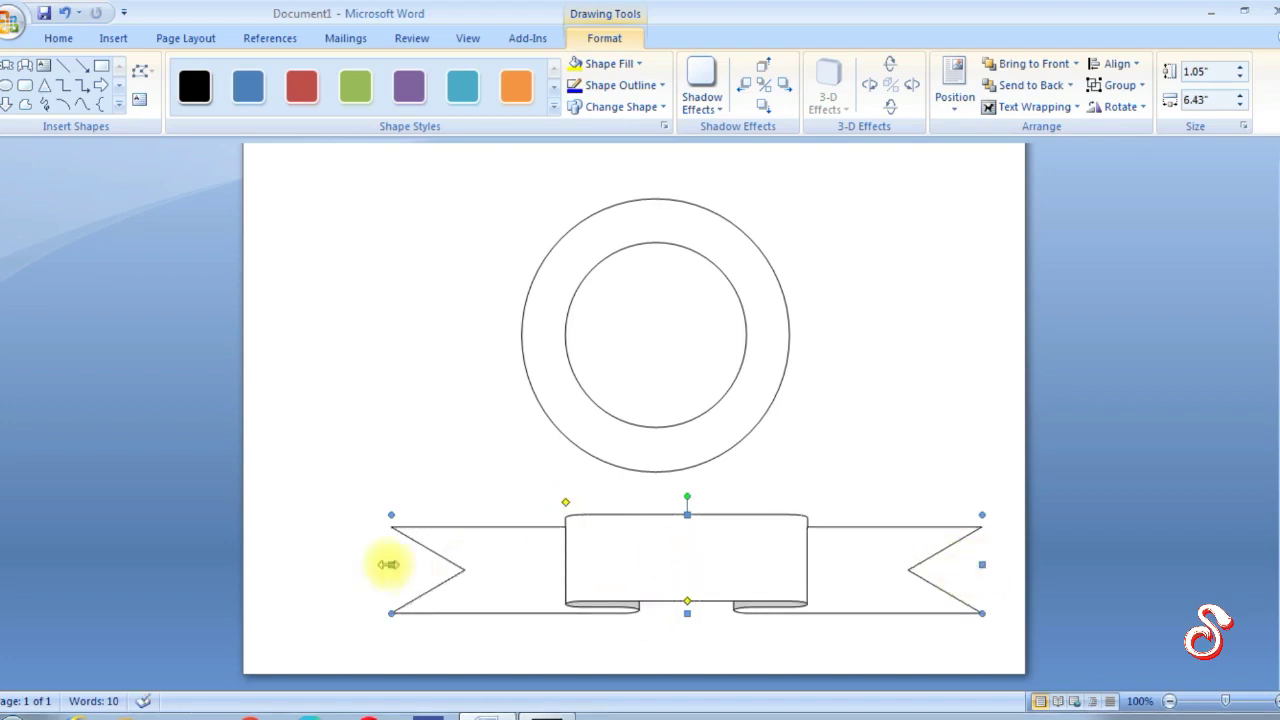
drag(391, 564, 282, 565)
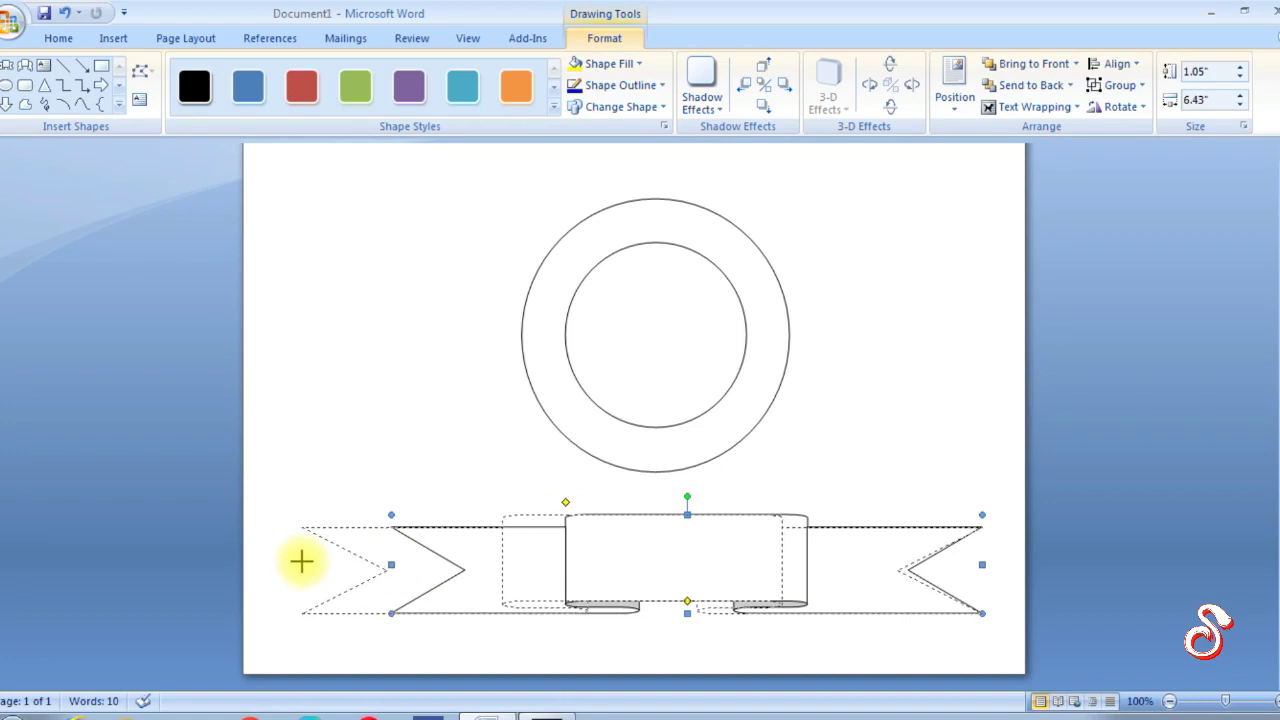
drag(282, 565, 307, 564)
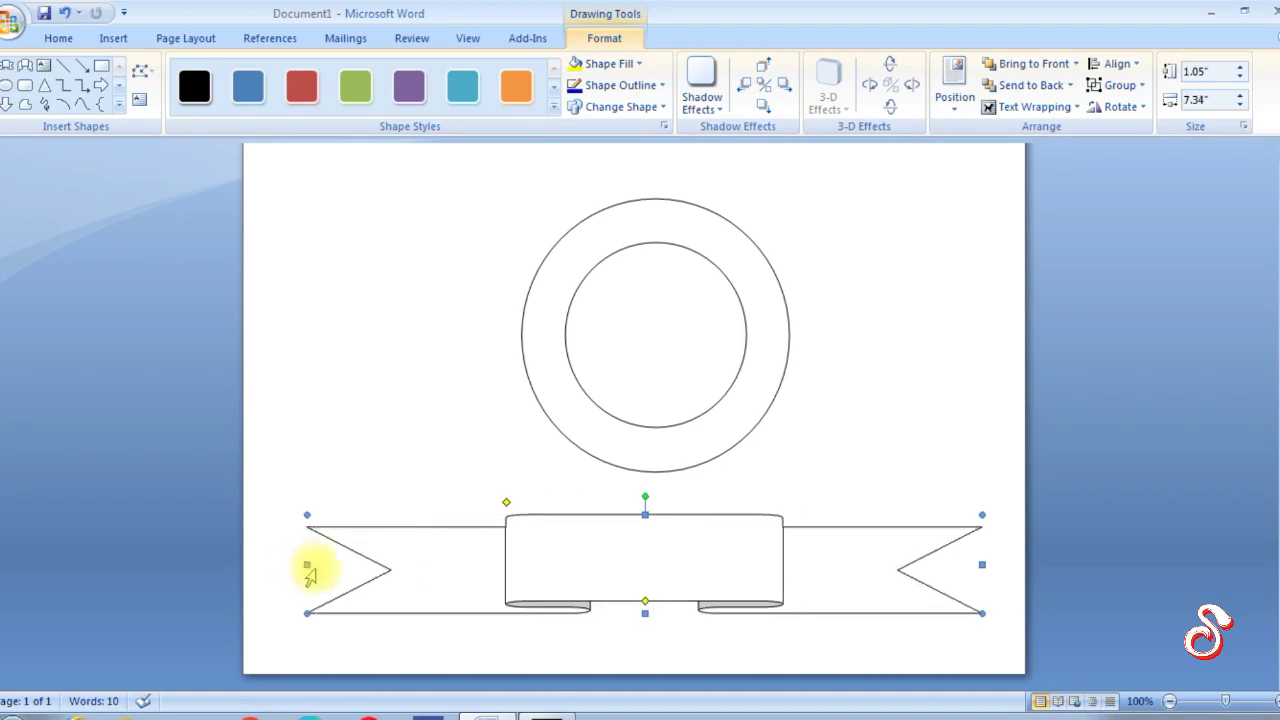
Position the banner just beneath the two circles
drag(690, 570, 706, 549)
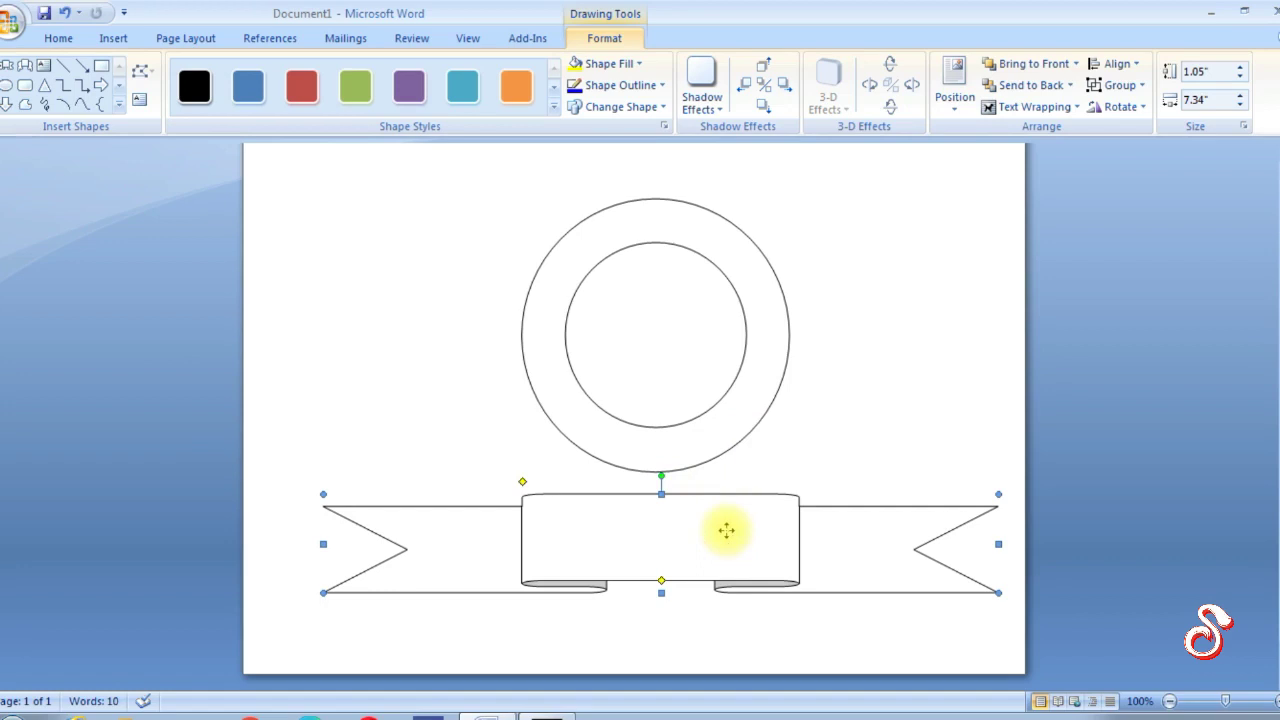
drag(894, 509, 887, 509)
key(Down)
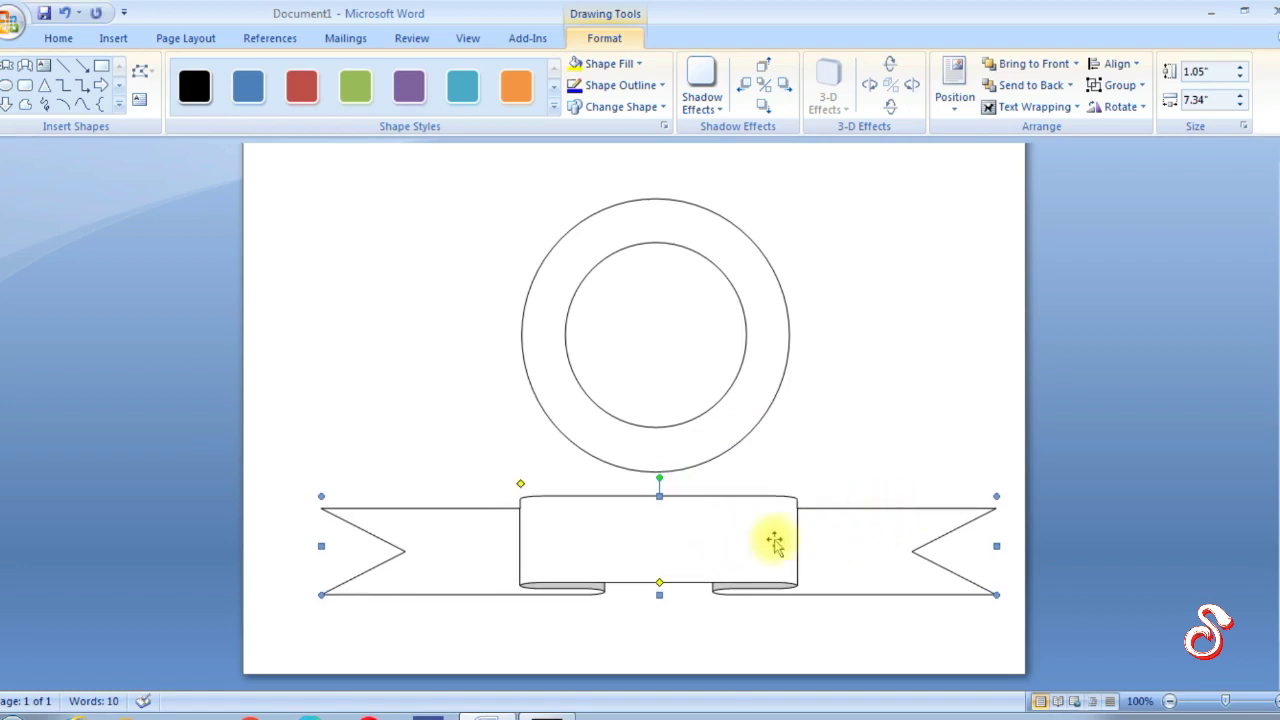
drag(657, 595, 658, 579)
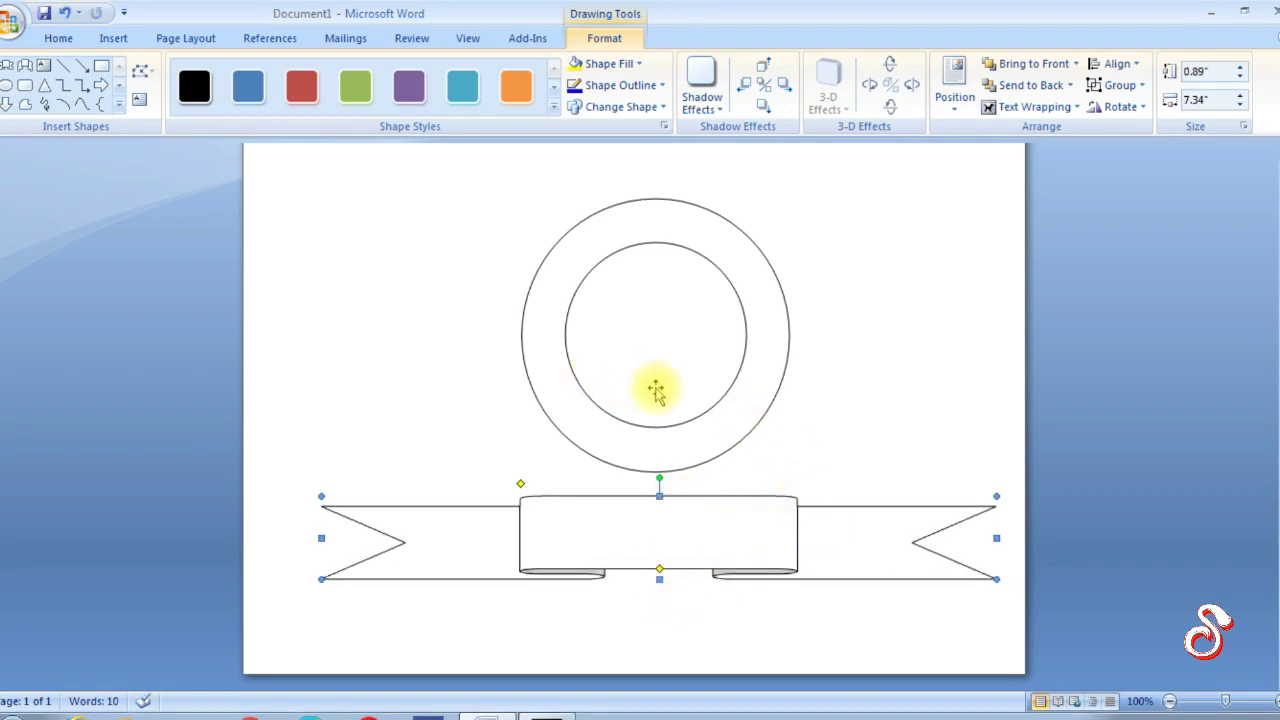
Fill the outer circle with blue
click(628, 356)
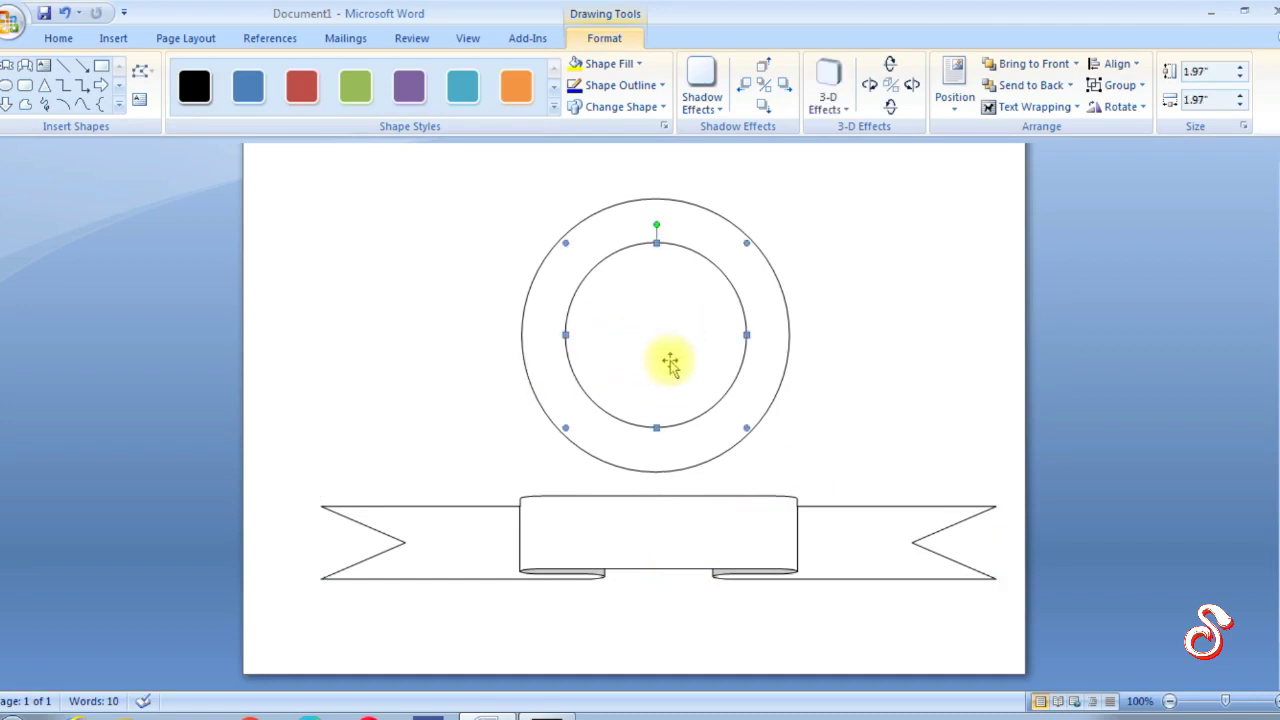
click(653, 222)
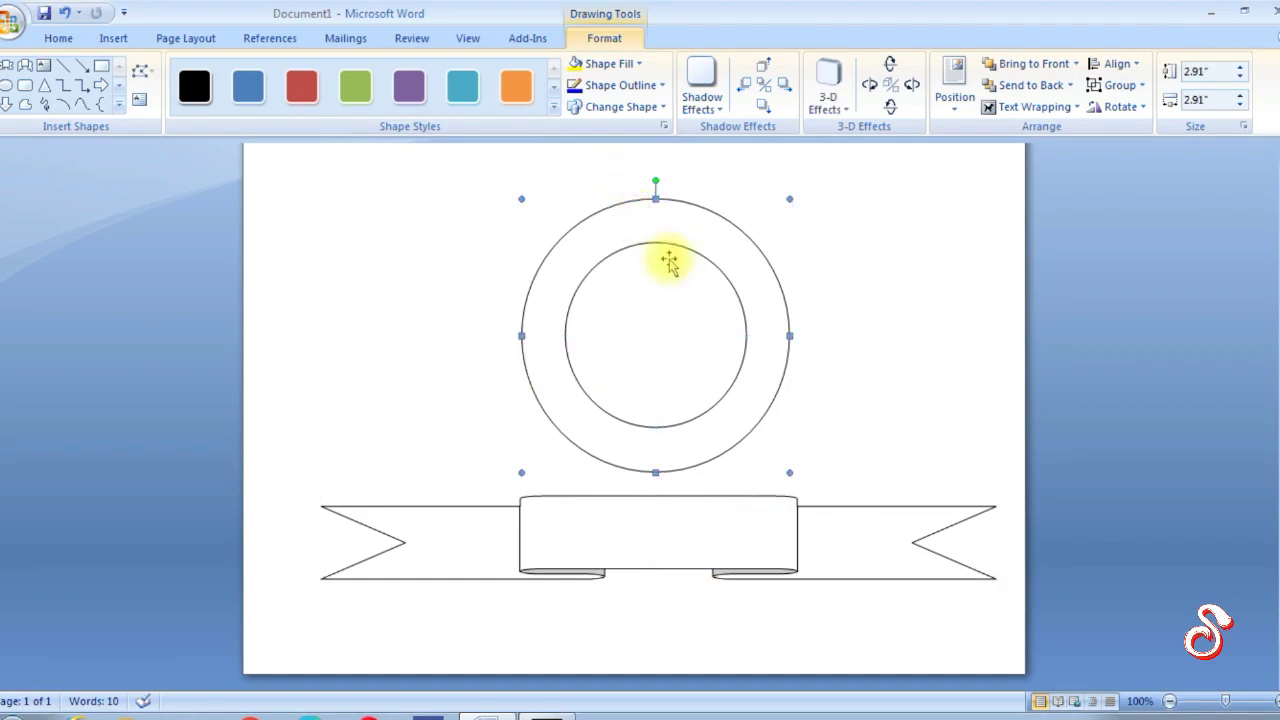
click(612, 63)
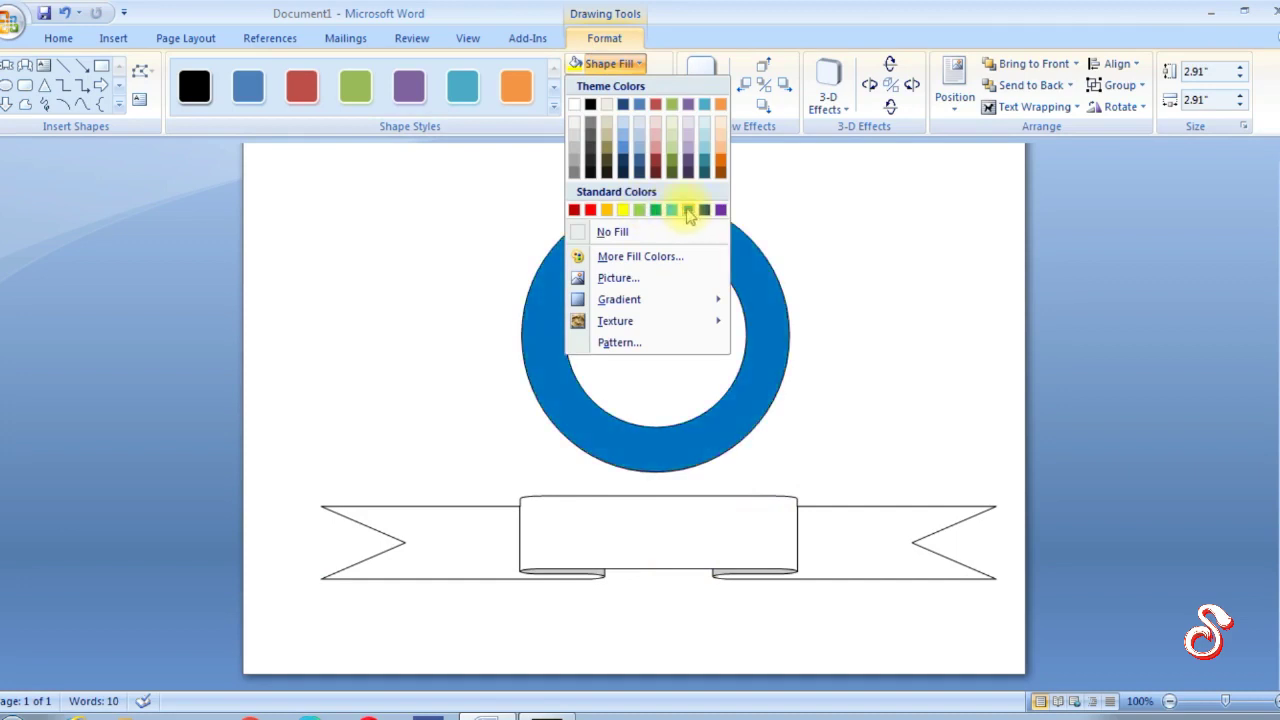
click(687, 209)
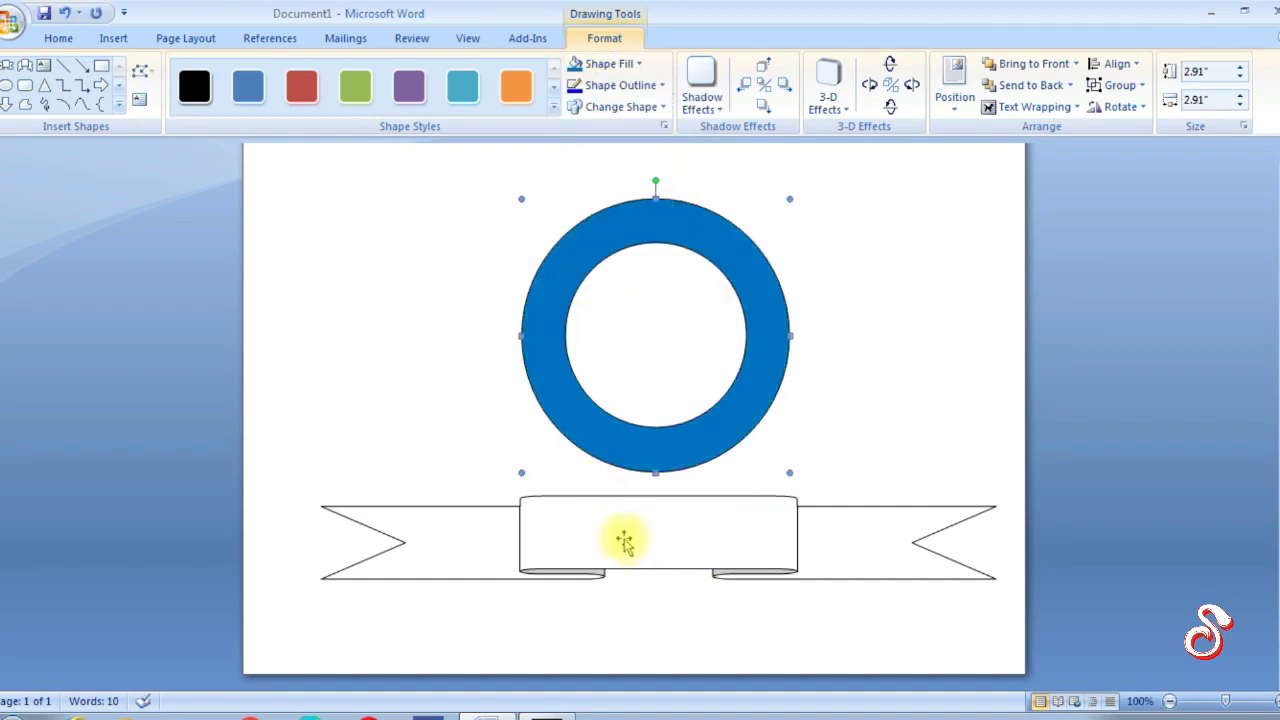
Fill the ribbon banner with yellow, then select the blue ring
click(624, 540)
click(637, 64)
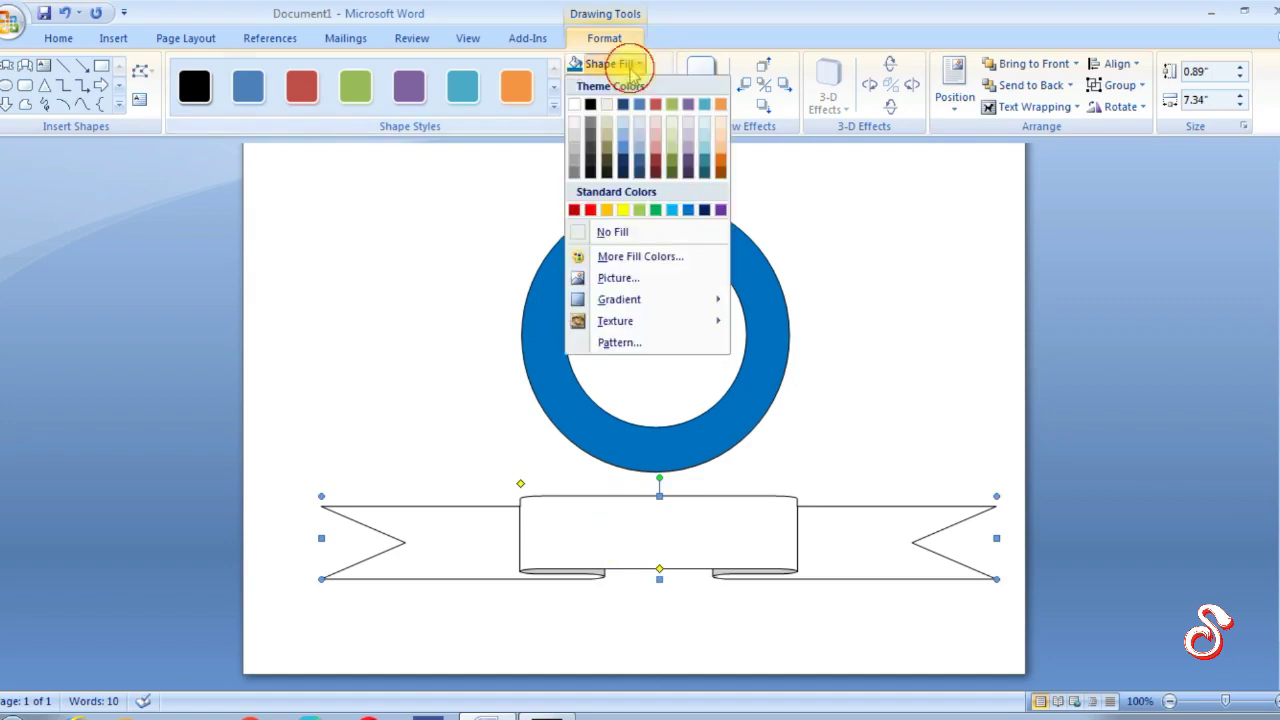
click(623, 210)
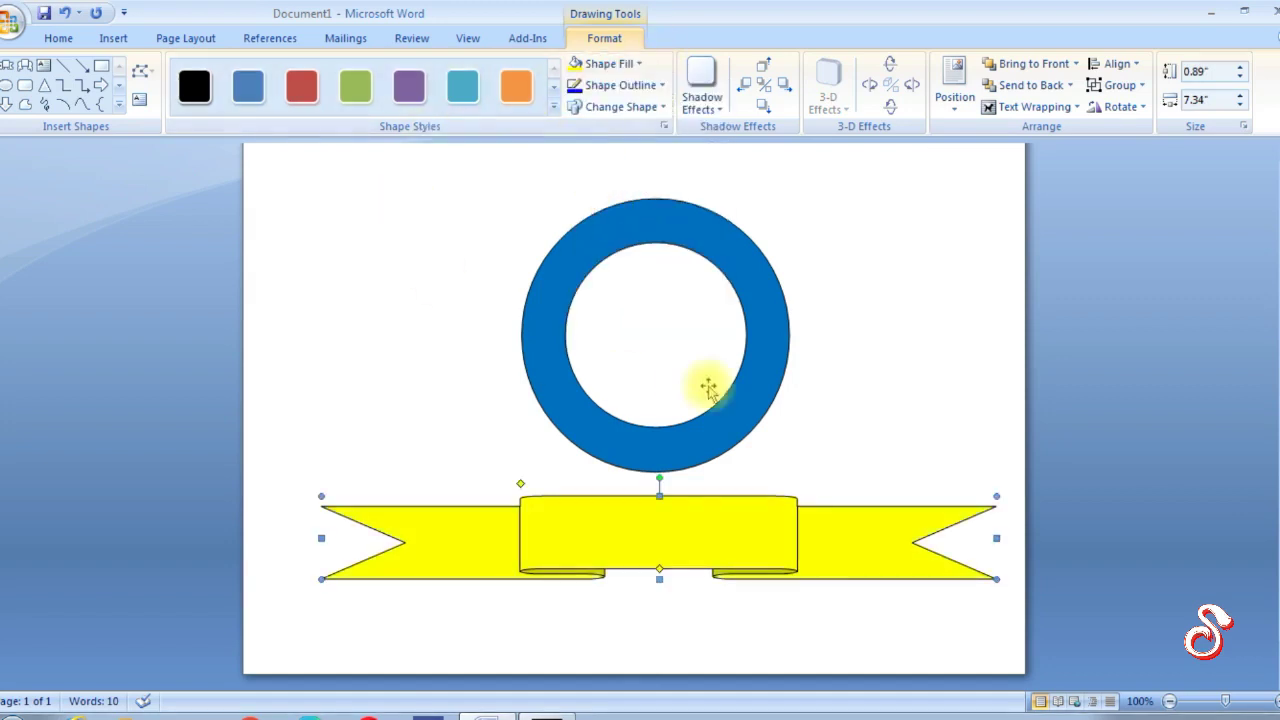
click(708, 450)
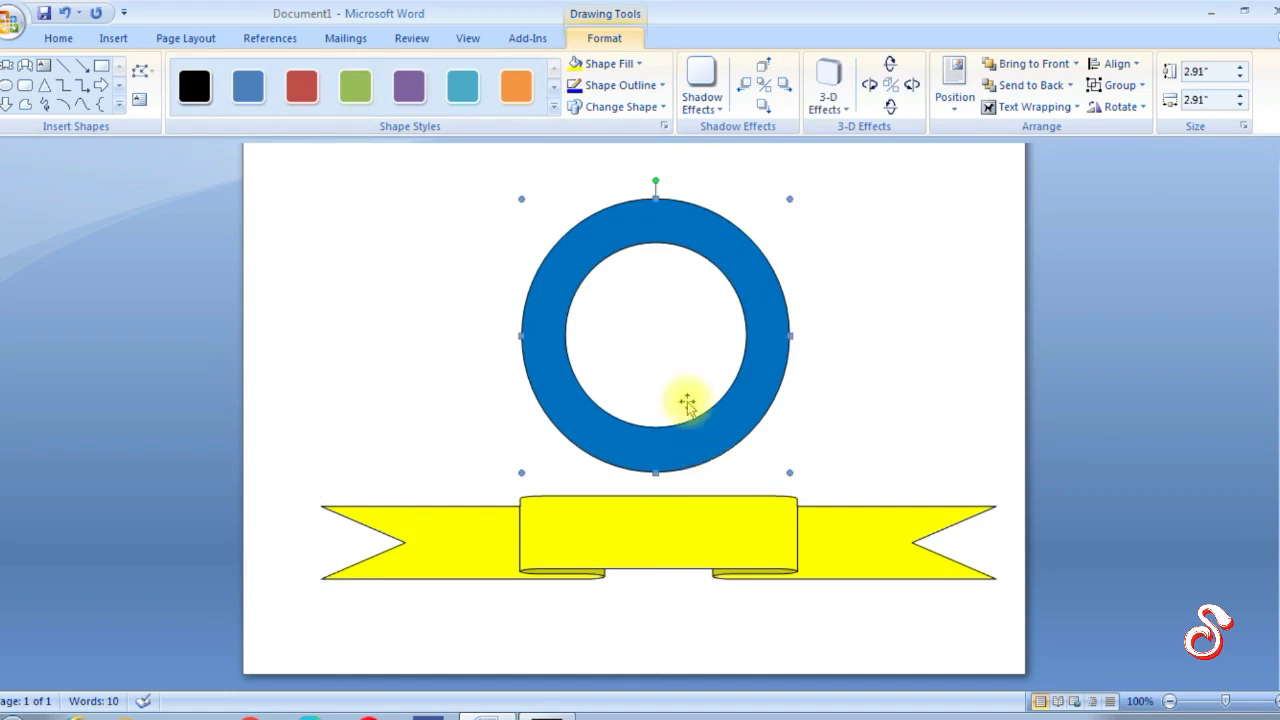
shift+click(676, 510)
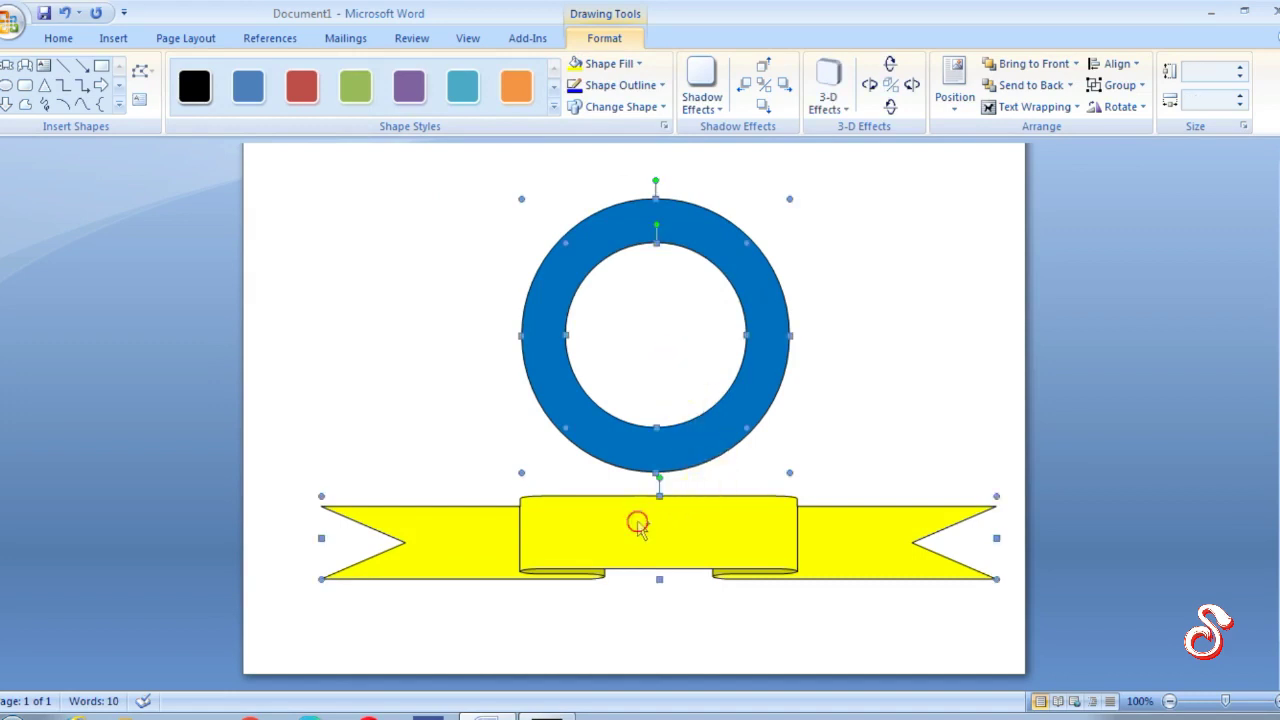
click(1112, 85)
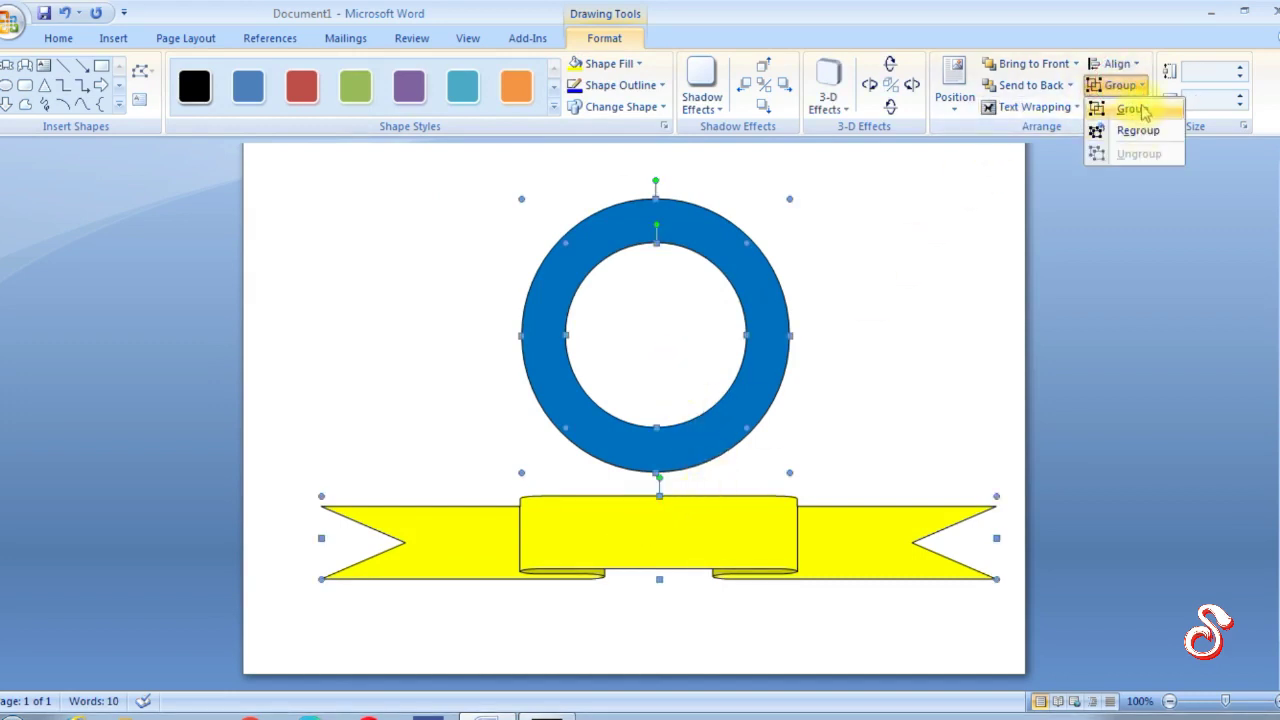
click(1108, 107)
drag(690, 374, 658, 358)
key(ctrl+Right)
key(ctrl+Up)
key(ctrl+Up)
key(ctrl+Up)
key(ctrl+Up)
key(ctrl+Up)
key(ctrl+Up)
key(ctrl+Up)
key(ctrl+Up)
key(ctrl+Up)
key(ctrl+Up)
key(ctrl+Up)
key(ctrl+Up)
scroll(1270, 452, up, 6)
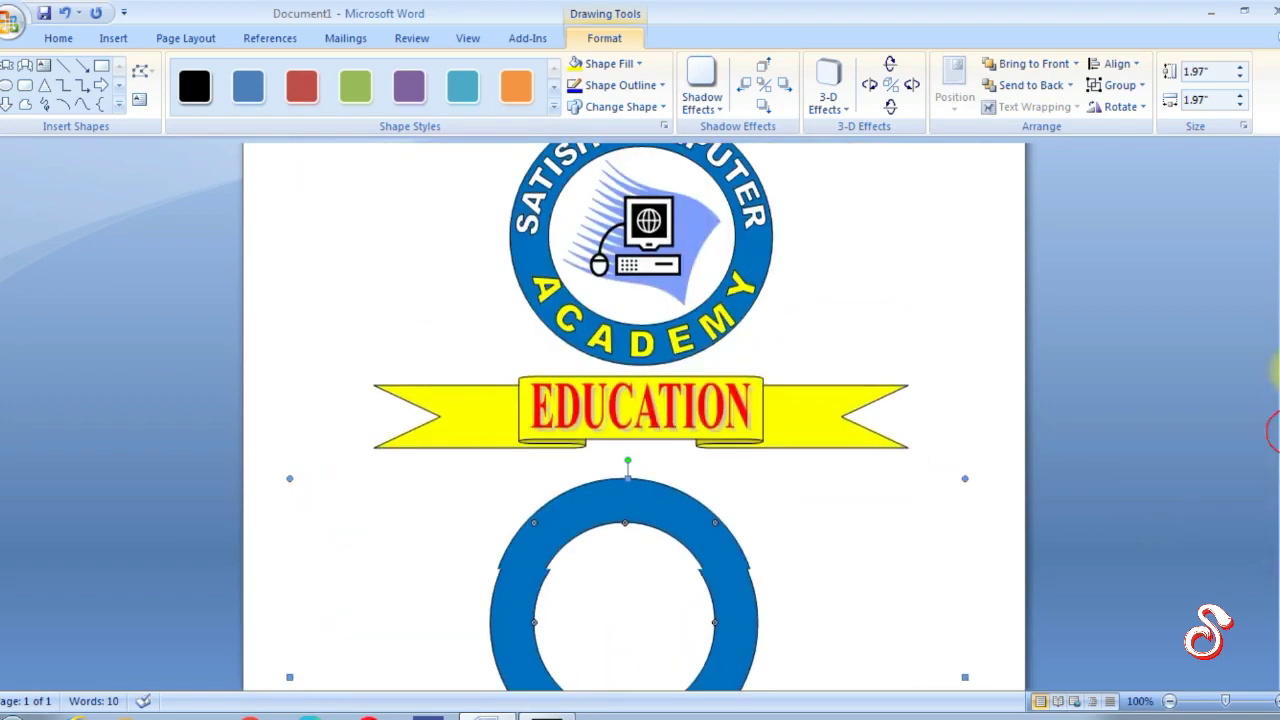
scroll(1274, 400, down, 3)
scroll(1272, 464, down, 1)
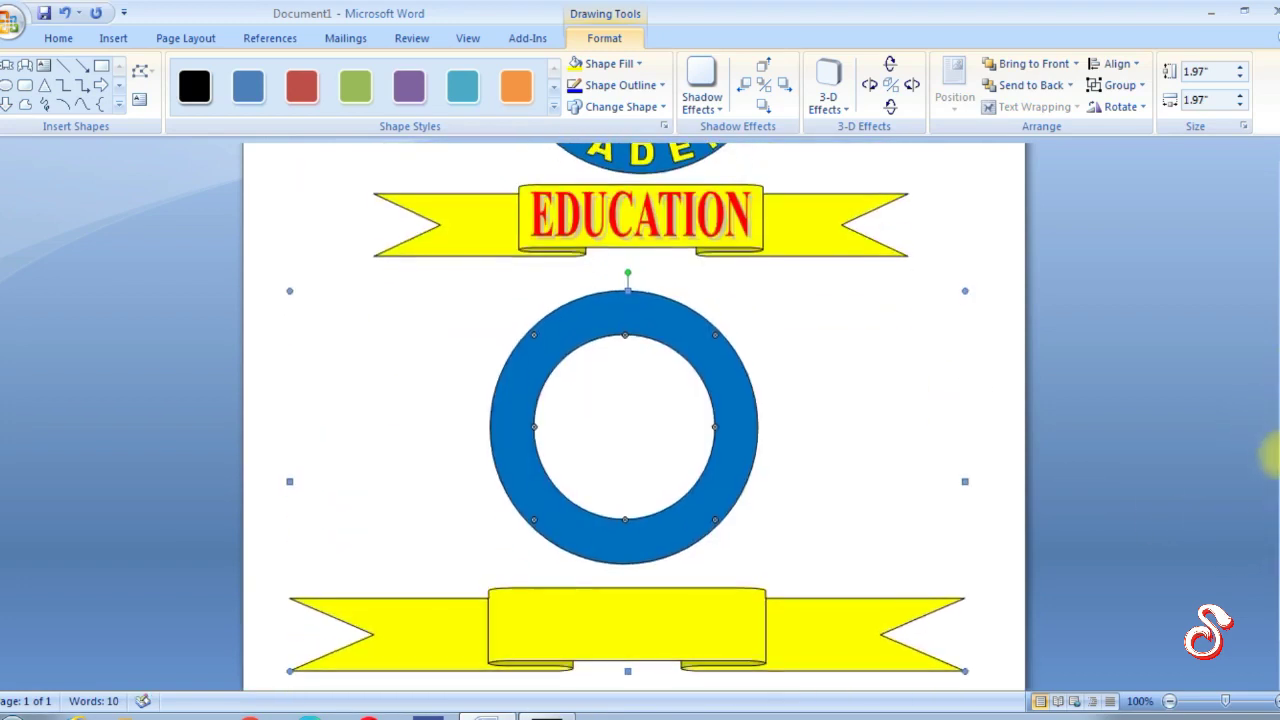
scroll(1266, 437, up, 3)
scroll(1277, 440, down, 2)
scroll(1274, 445, down, 2)
scroll(1274, 445, up, 1)
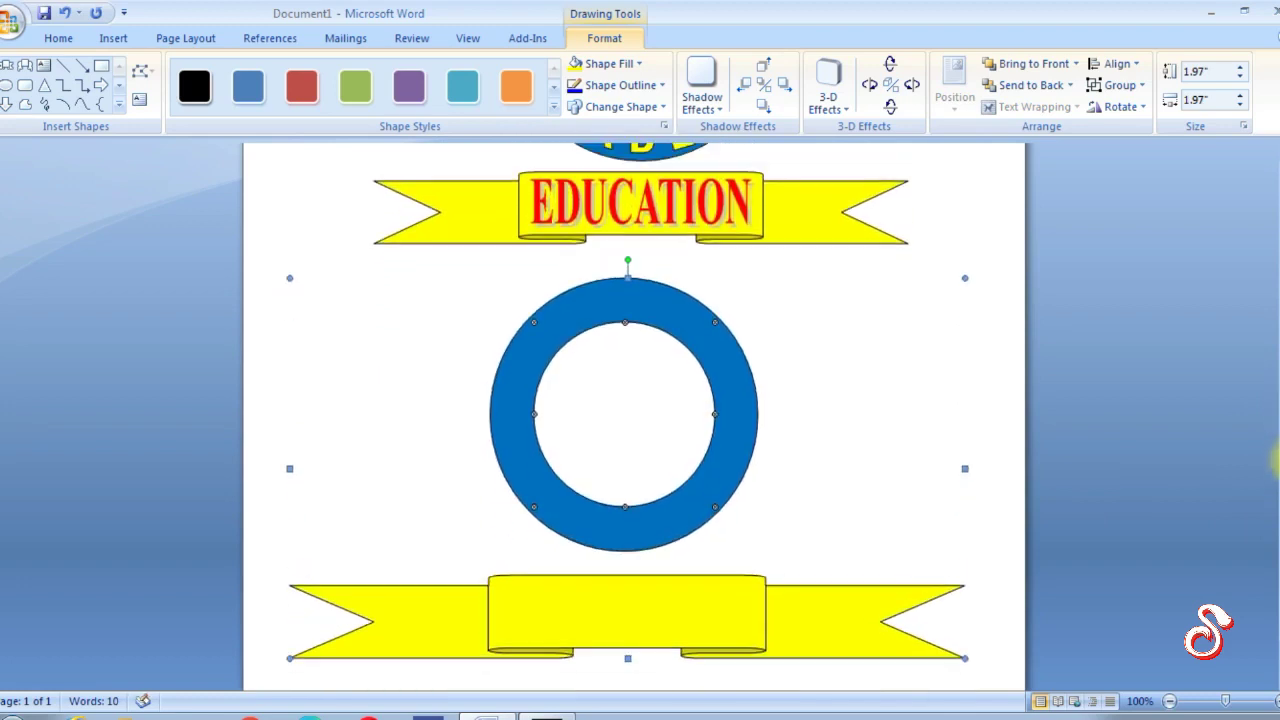
Insert arched WordArt reading SATISH COMPUTER at the heading line and select it
scroll(414, 346, up, 5)
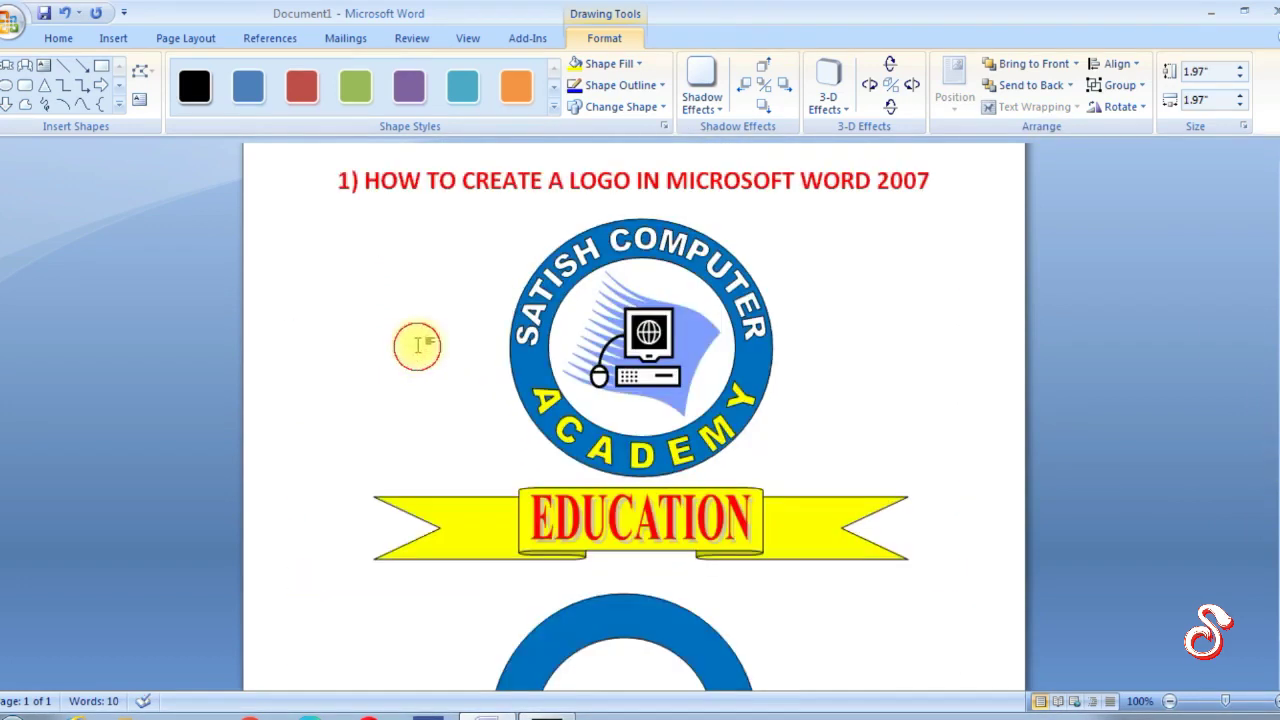
click(422, 180)
click(113, 40)
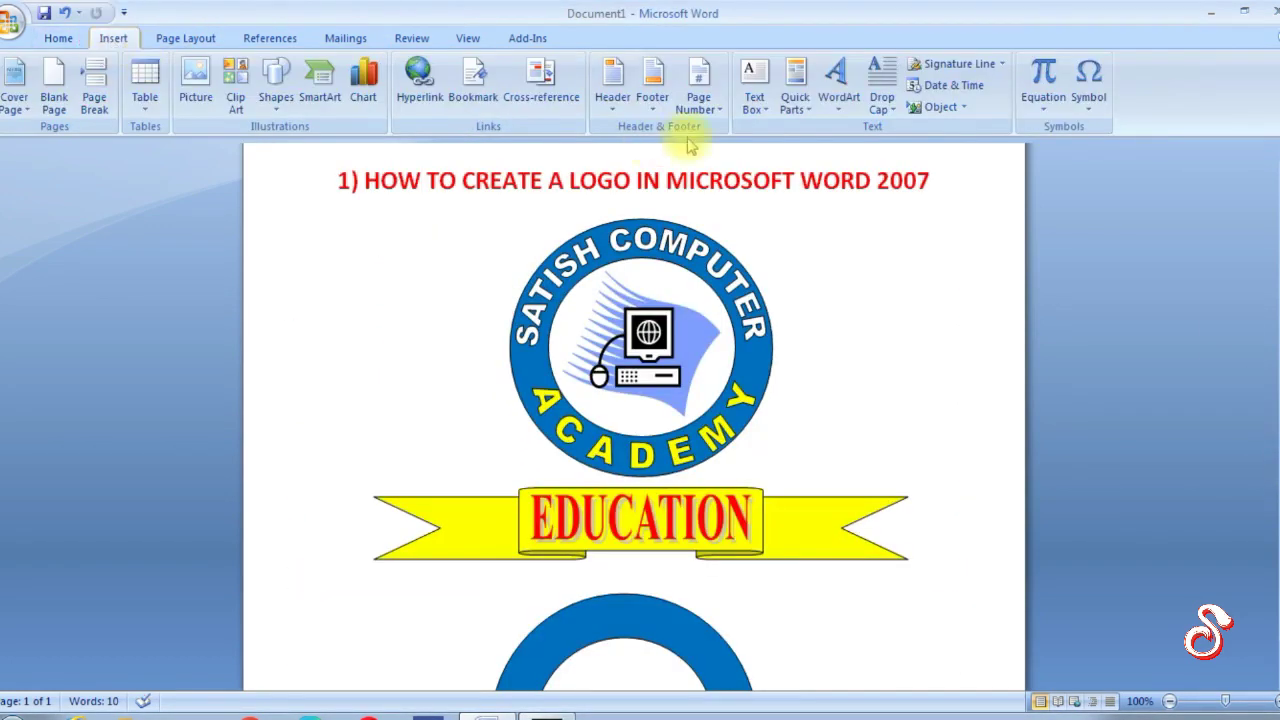
click(843, 99)
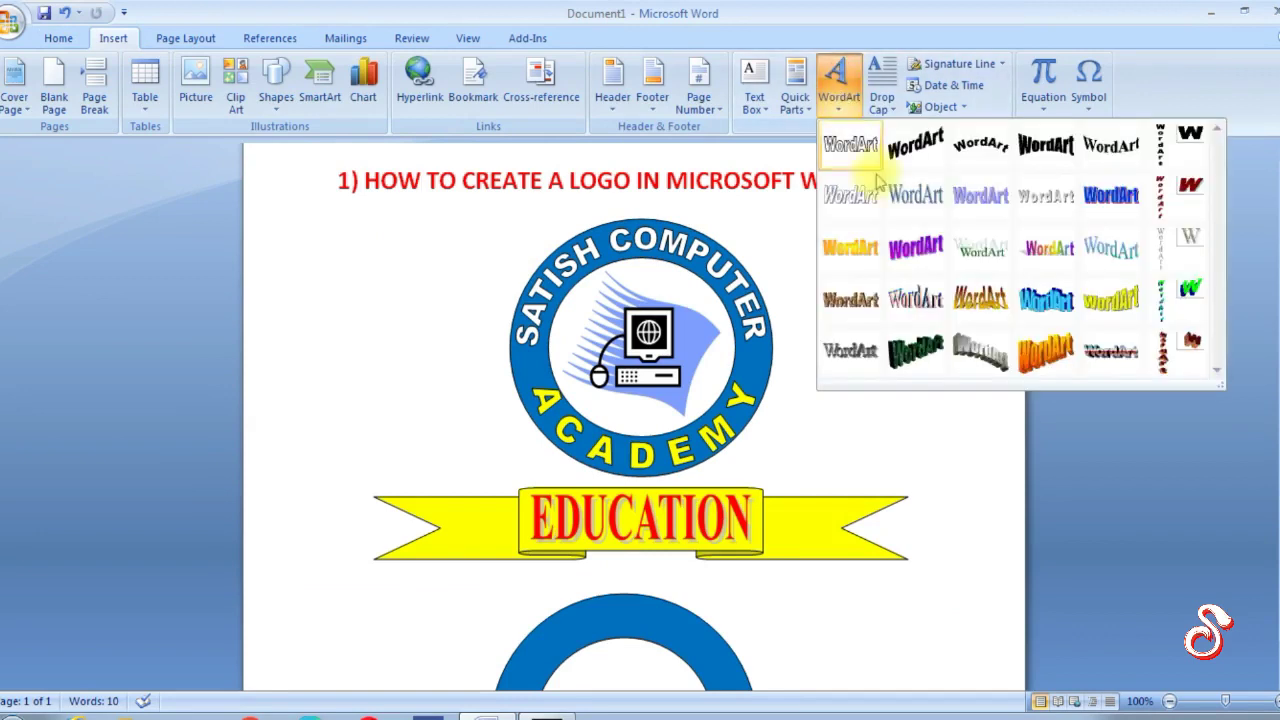
click(990, 150)
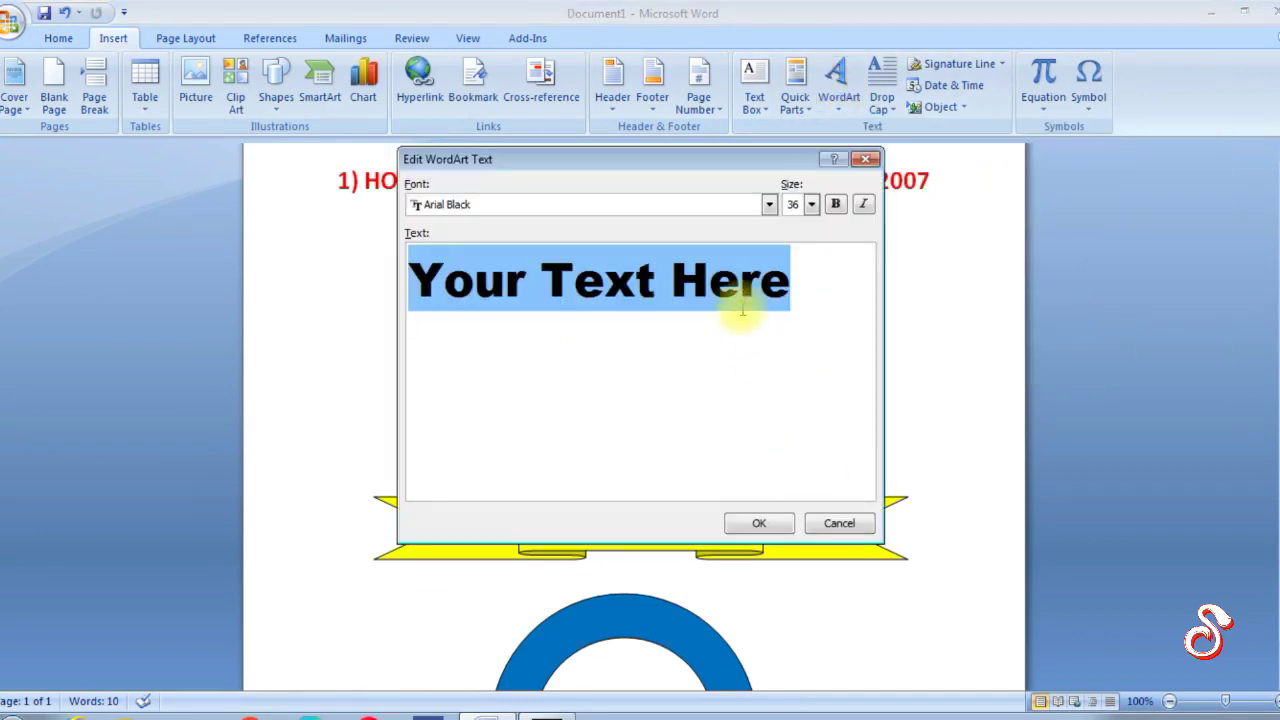
text(SATISH CO)
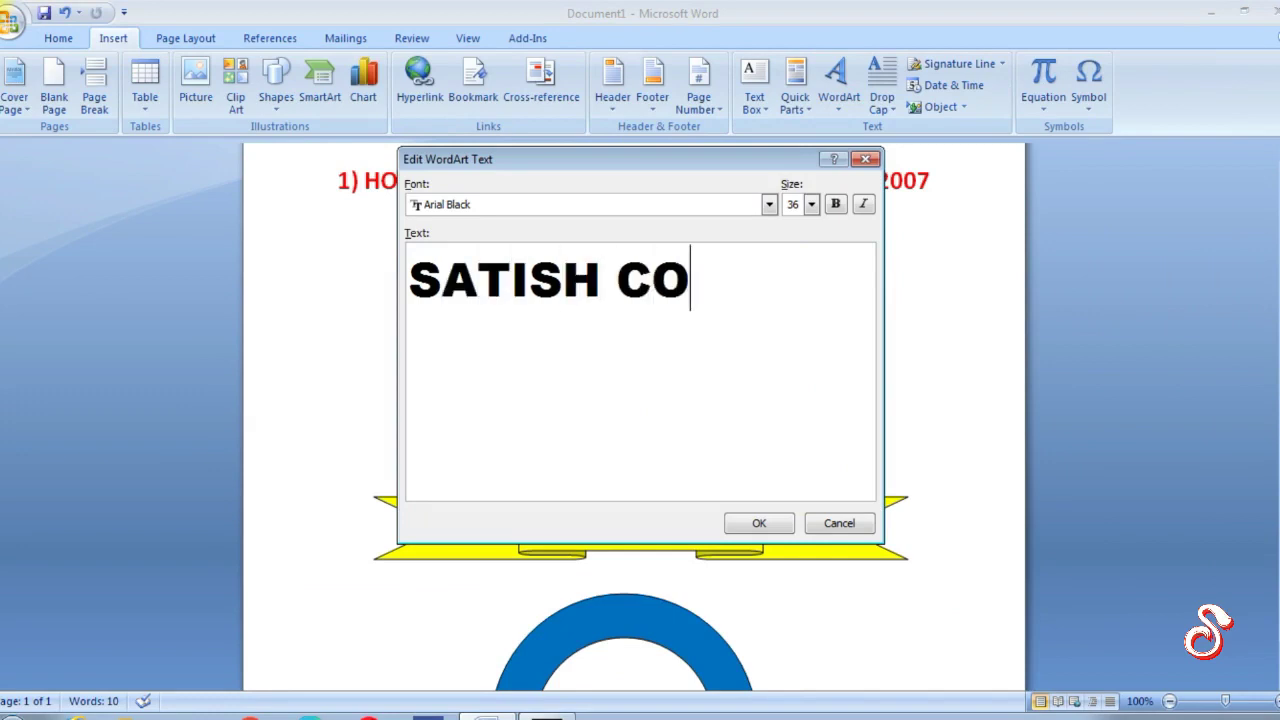
text(R)
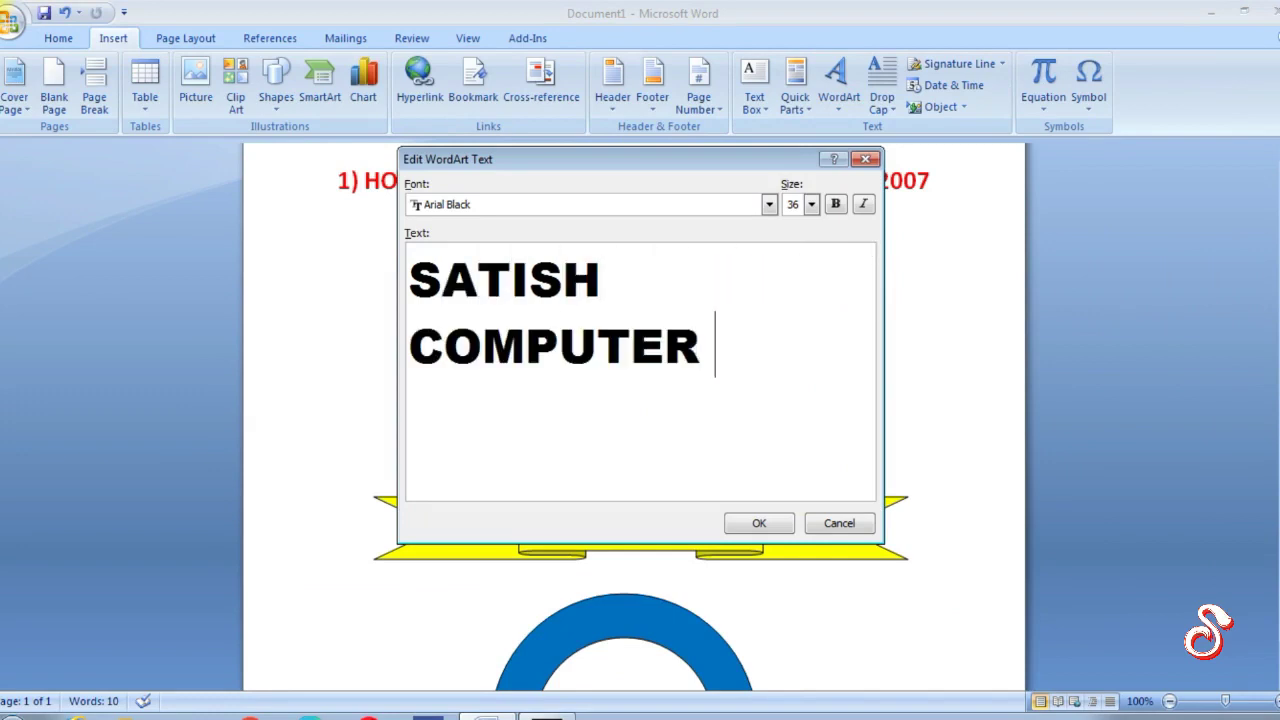
click(763, 523)
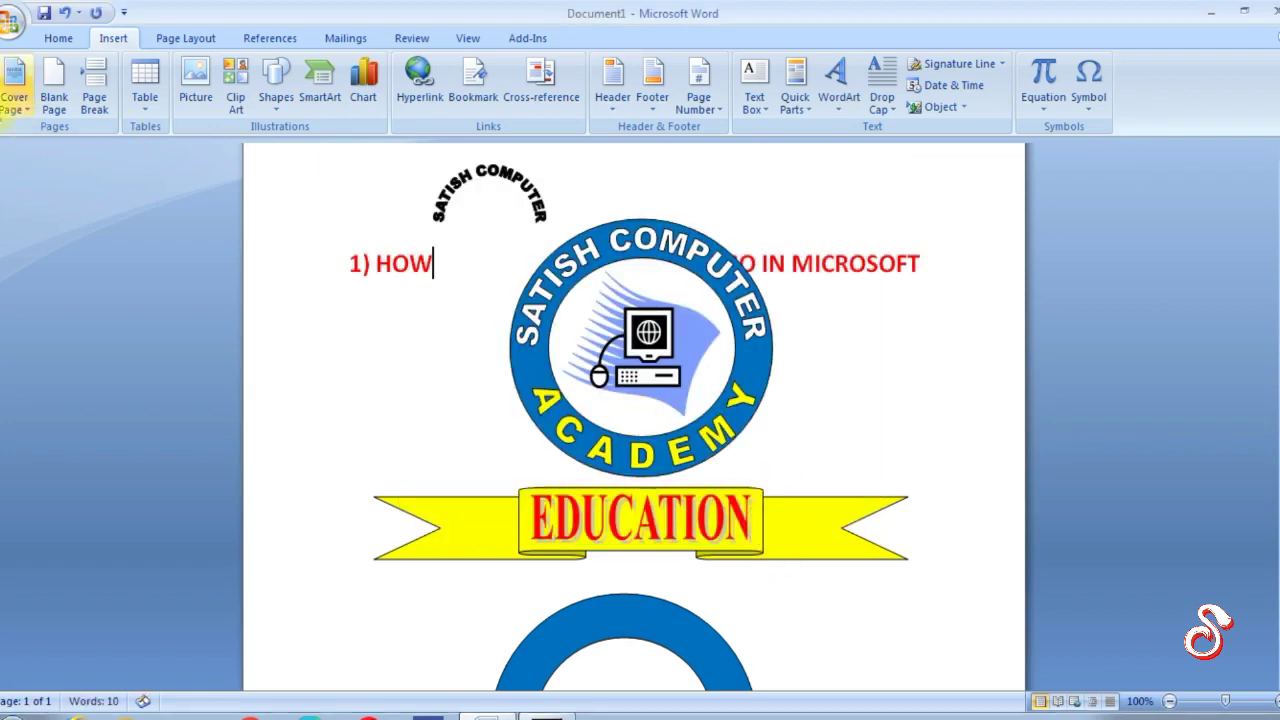
click(460, 172)
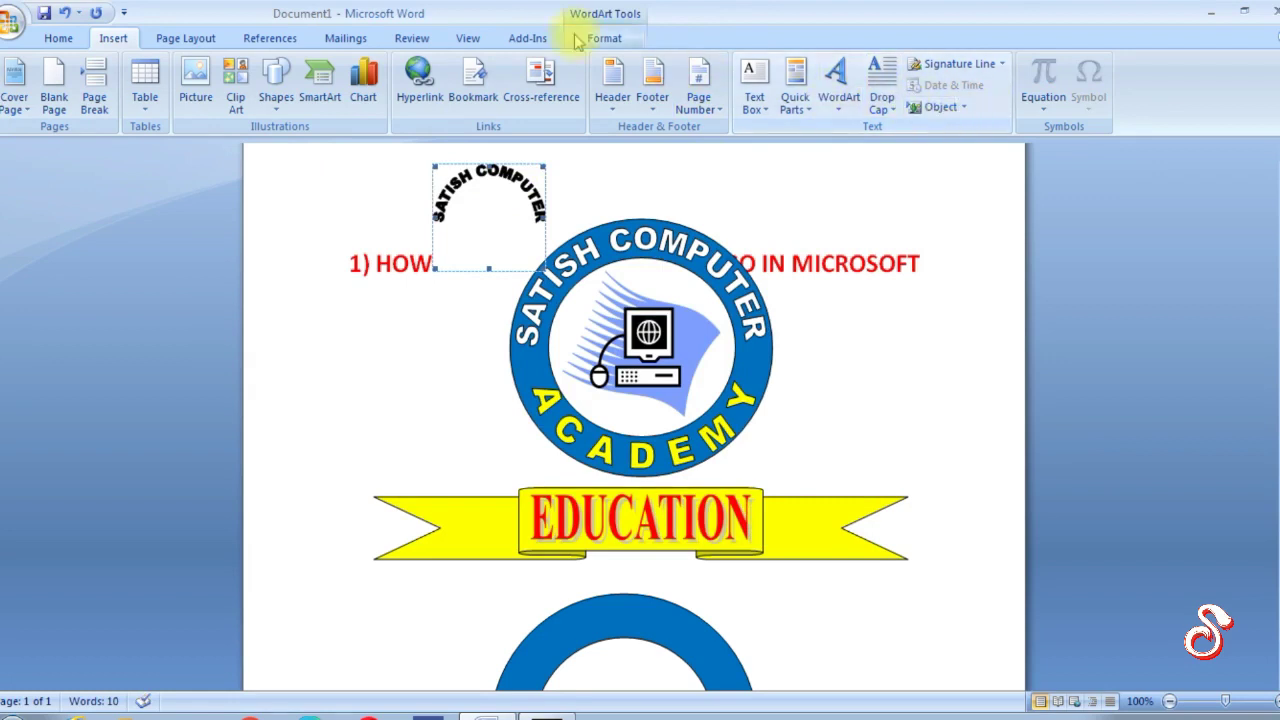
Set the SATISH COMPUTER WordArt to In Front of Text, move it onto the blue ring, and fill it white
click(604, 38)
click(1049, 108)
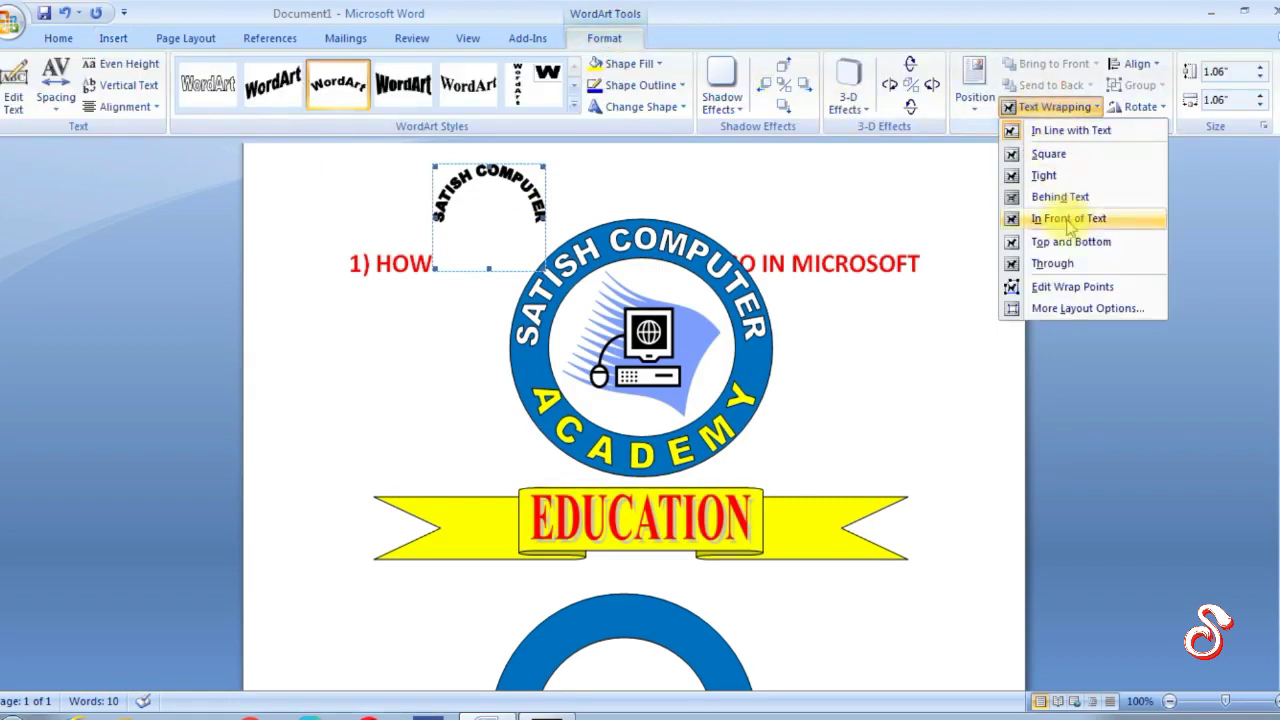
click(1080, 220)
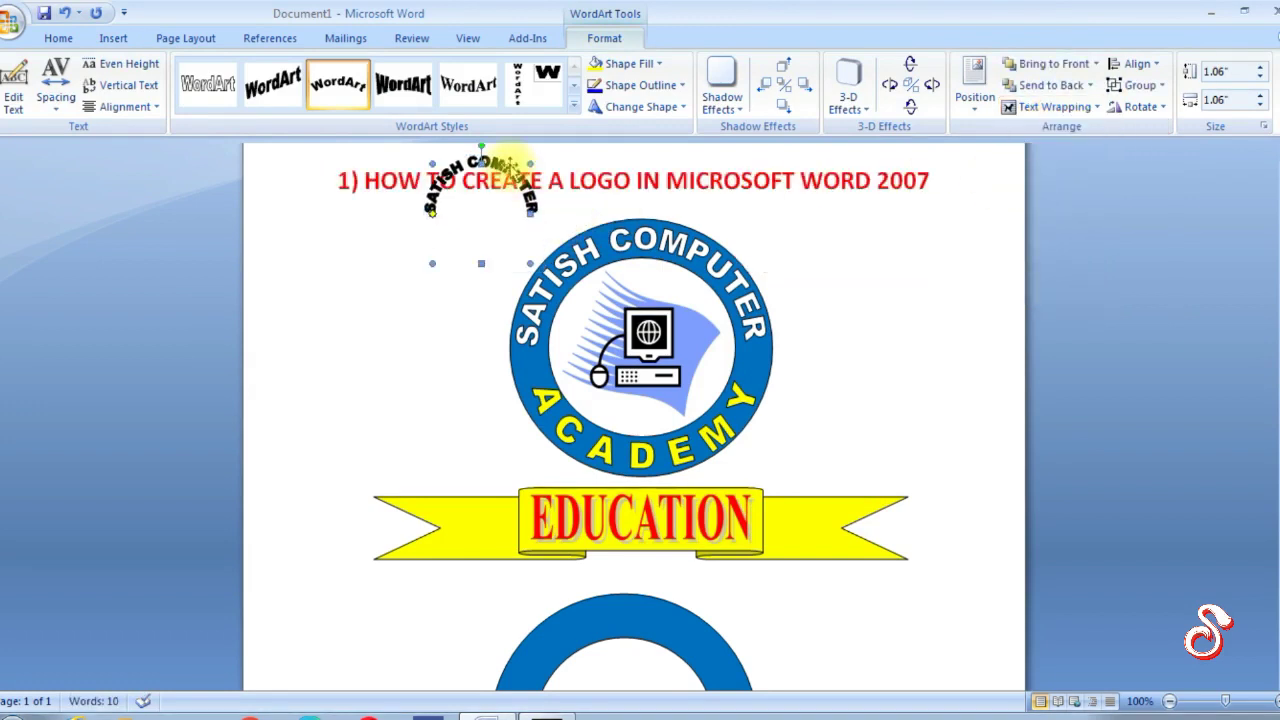
drag(505, 165, 652, 610)
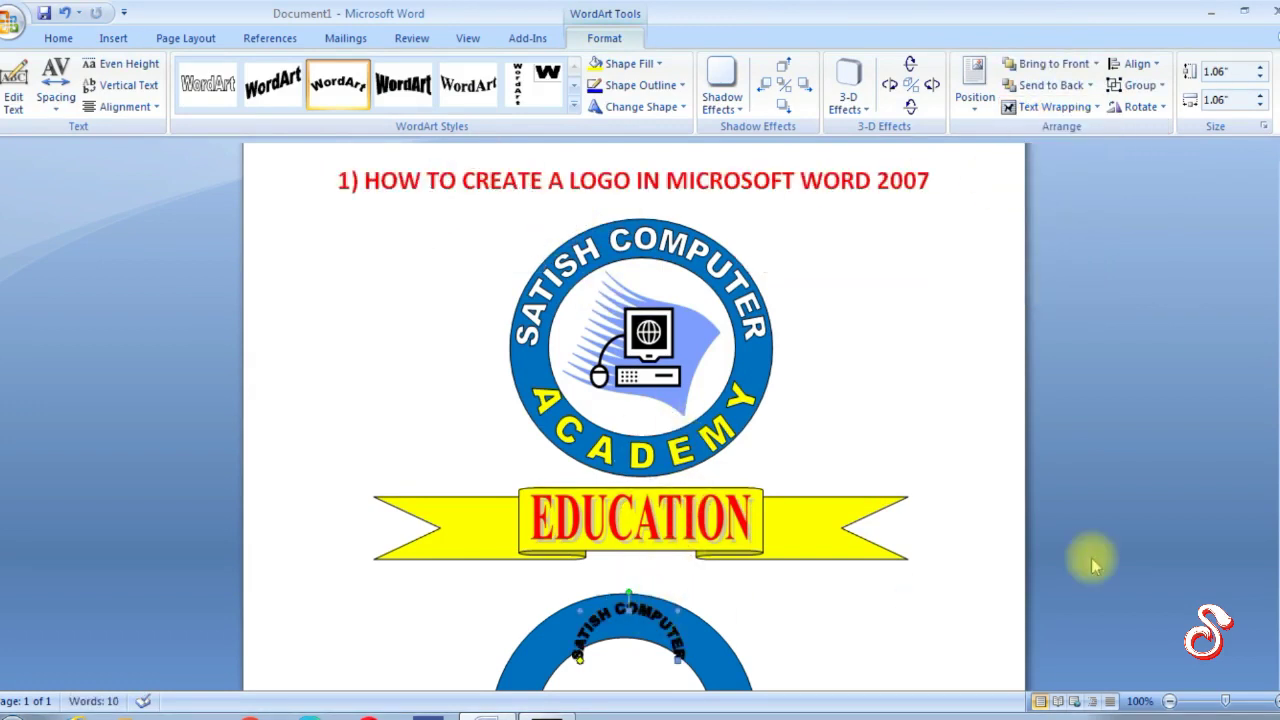
scroll(640, 420, down, 3)
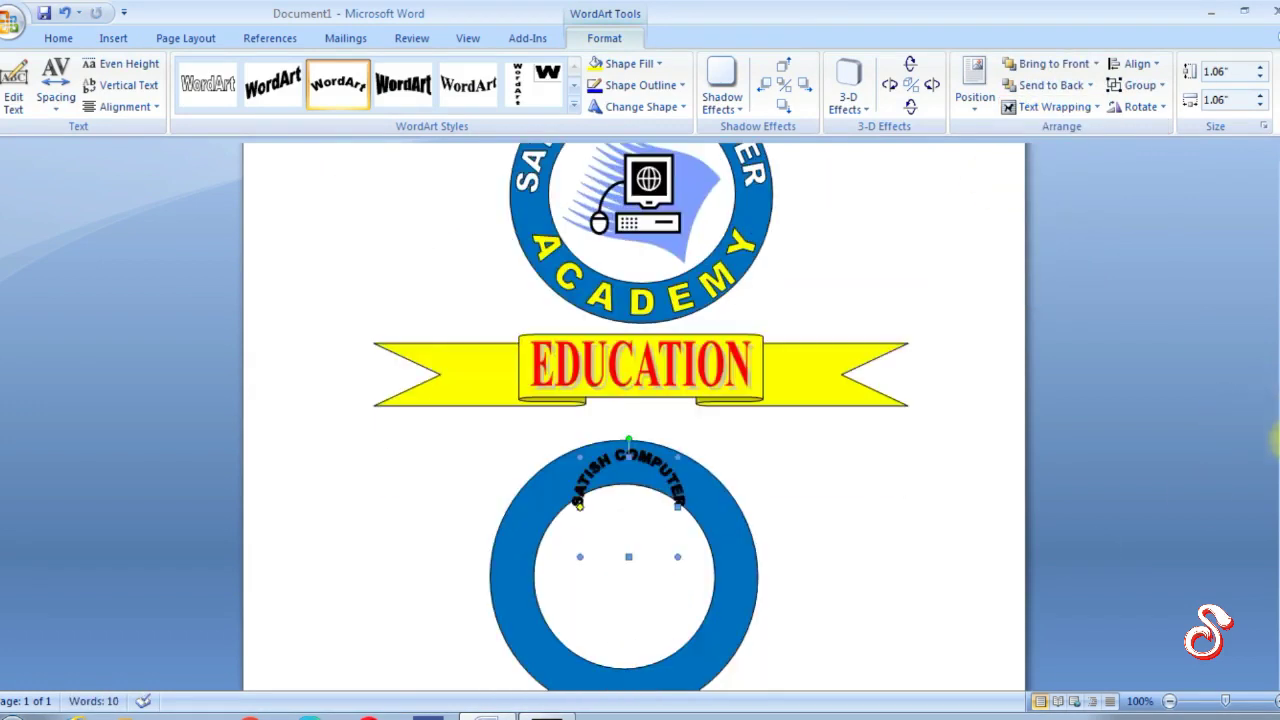
click(622, 63)
click(594, 106)
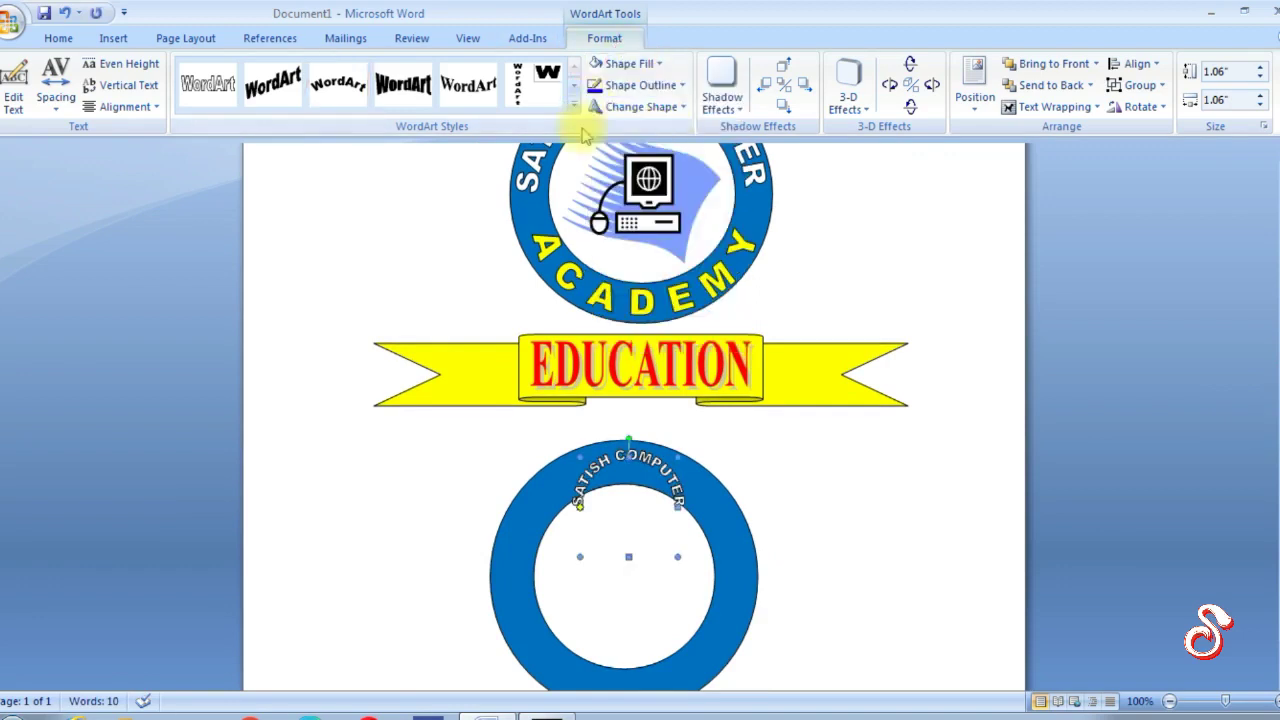
Enlarge the SATISH COMPUTER WordArt and bend its arc to sit centred on the ring
mouse_move(678, 557)
mouse_down()
mouse_move(821, 647)
mouse_move(828, 583)
mouse_up()
drag(792, 486, 714, 497)
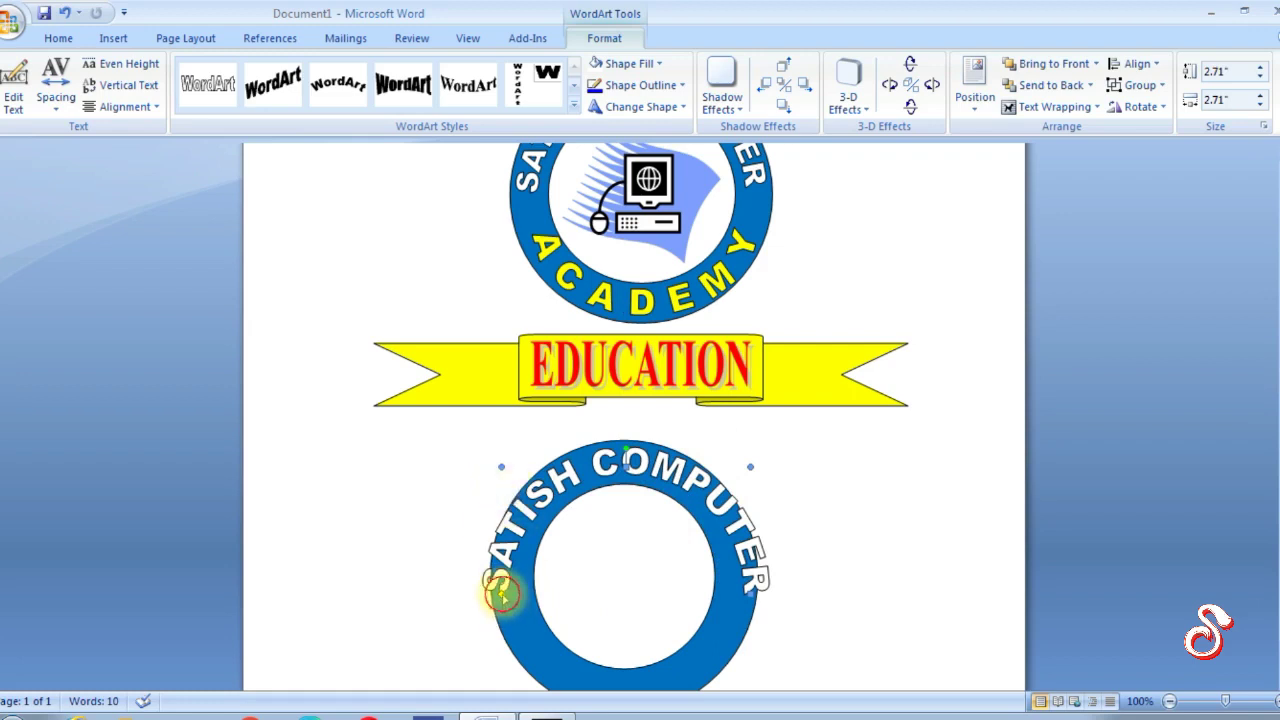
drag(514, 620, 512, 622)
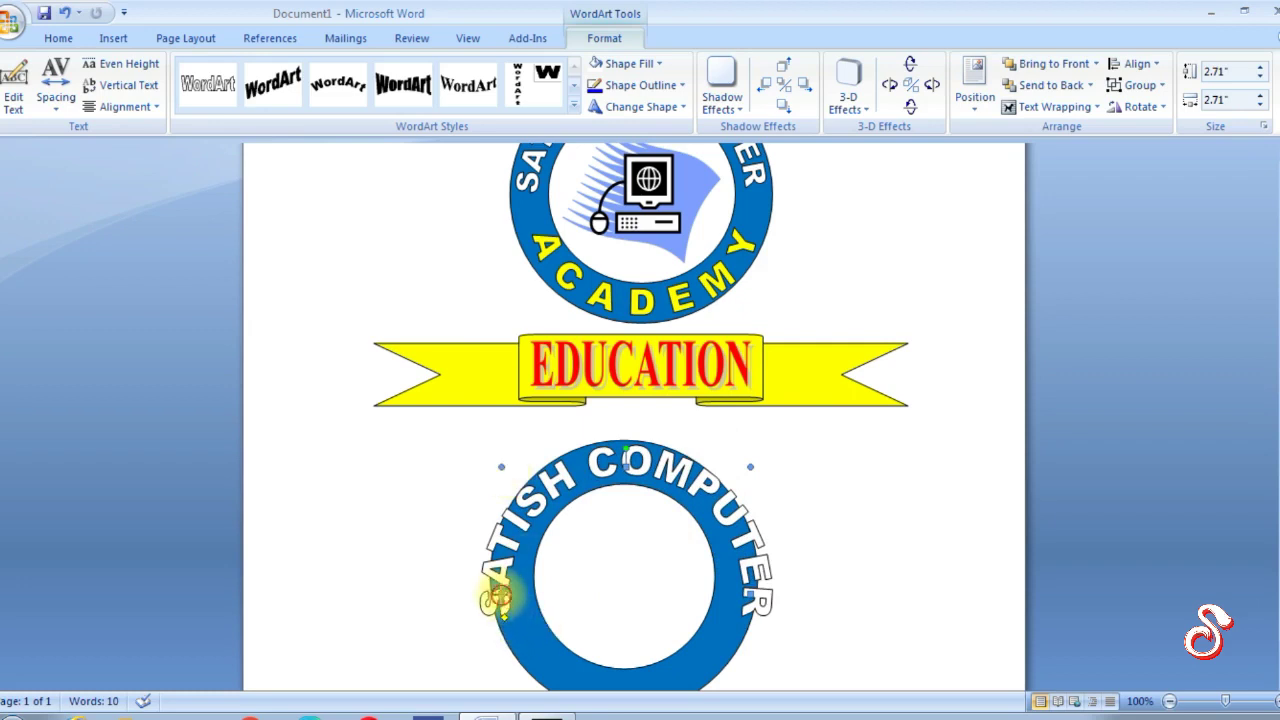
drag(499, 598, 543, 588)
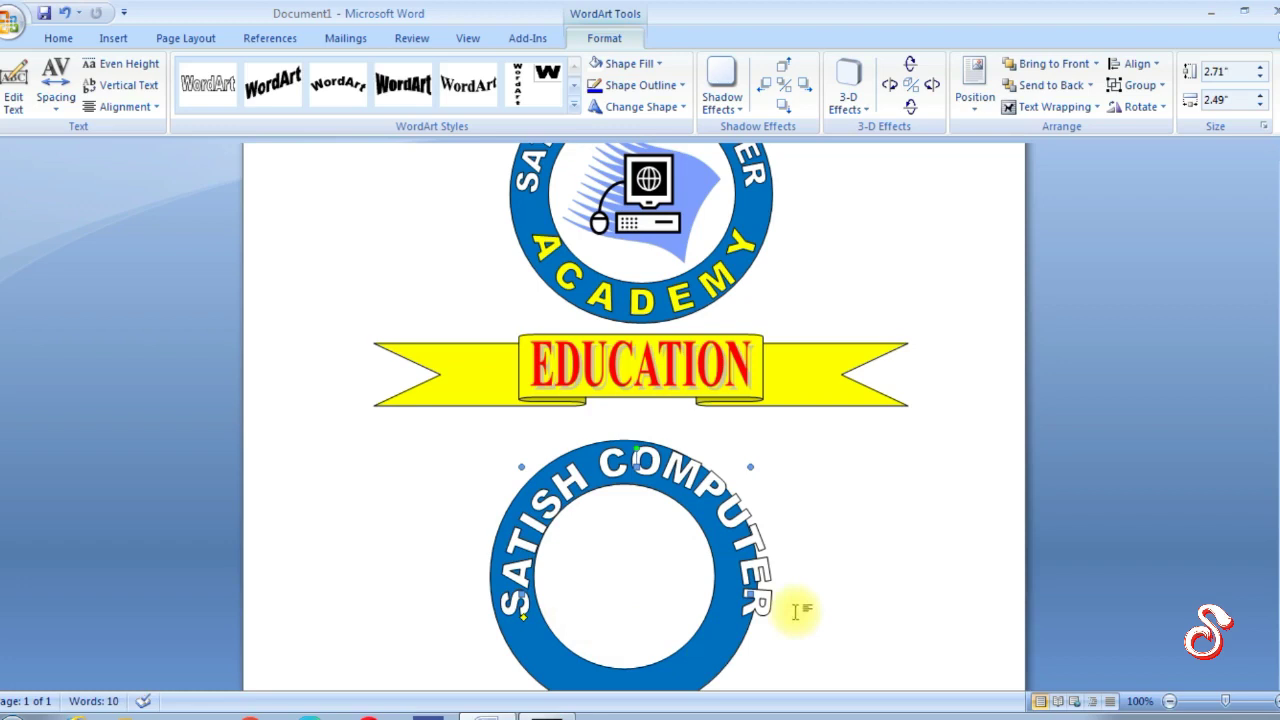
drag(752, 597, 726, 590)
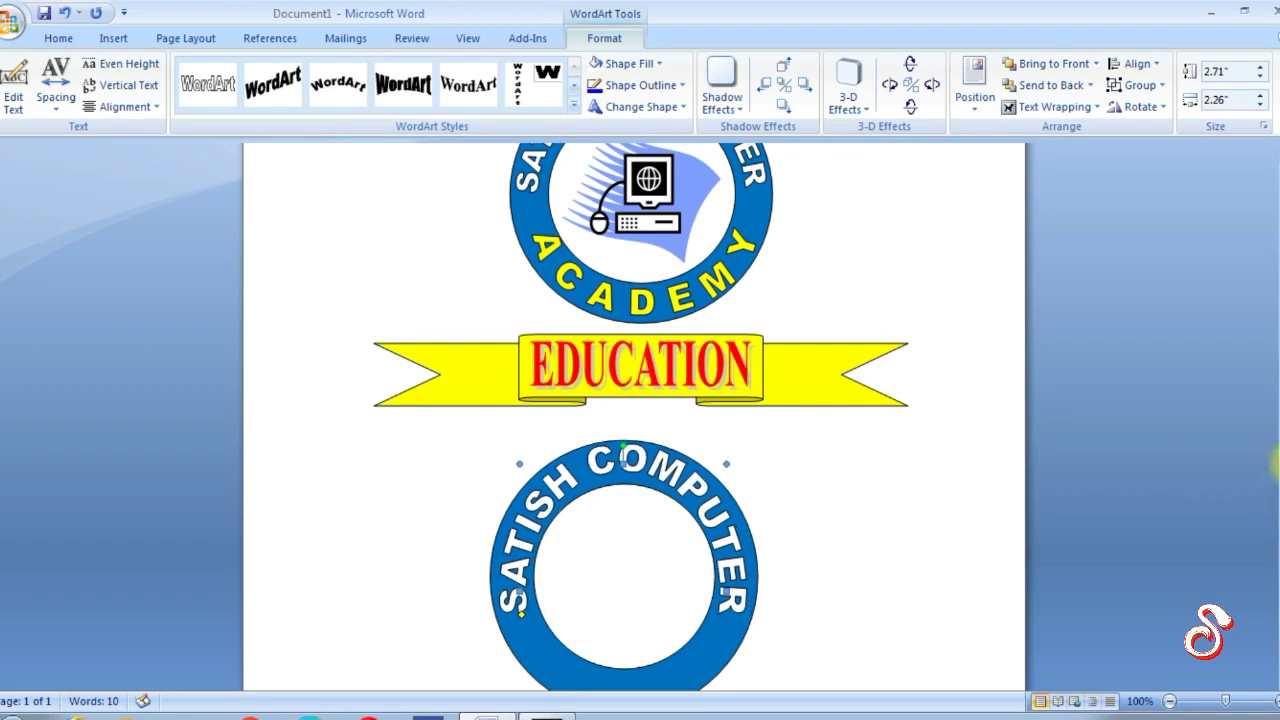
Fine-tune the WordArt's height, arc start and width to 2.57" by 2.35" around the ring
scroll(1275, 462, down, 2)
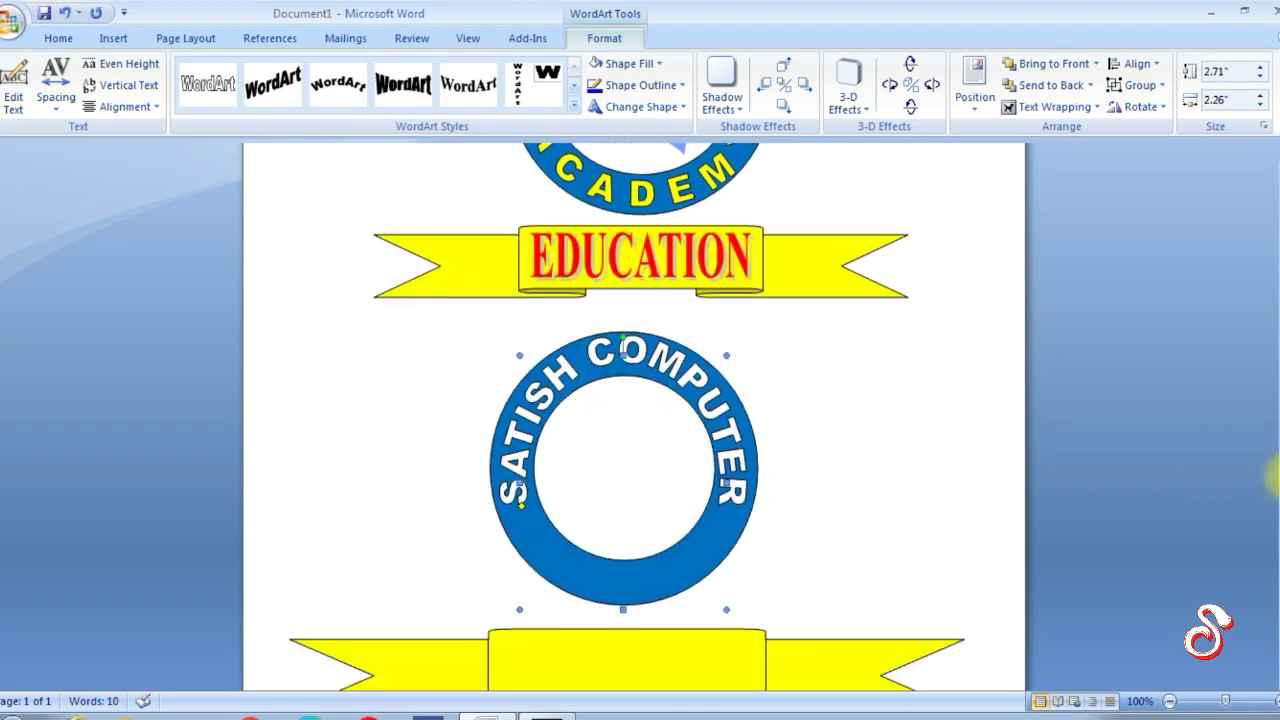
click(621, 370)
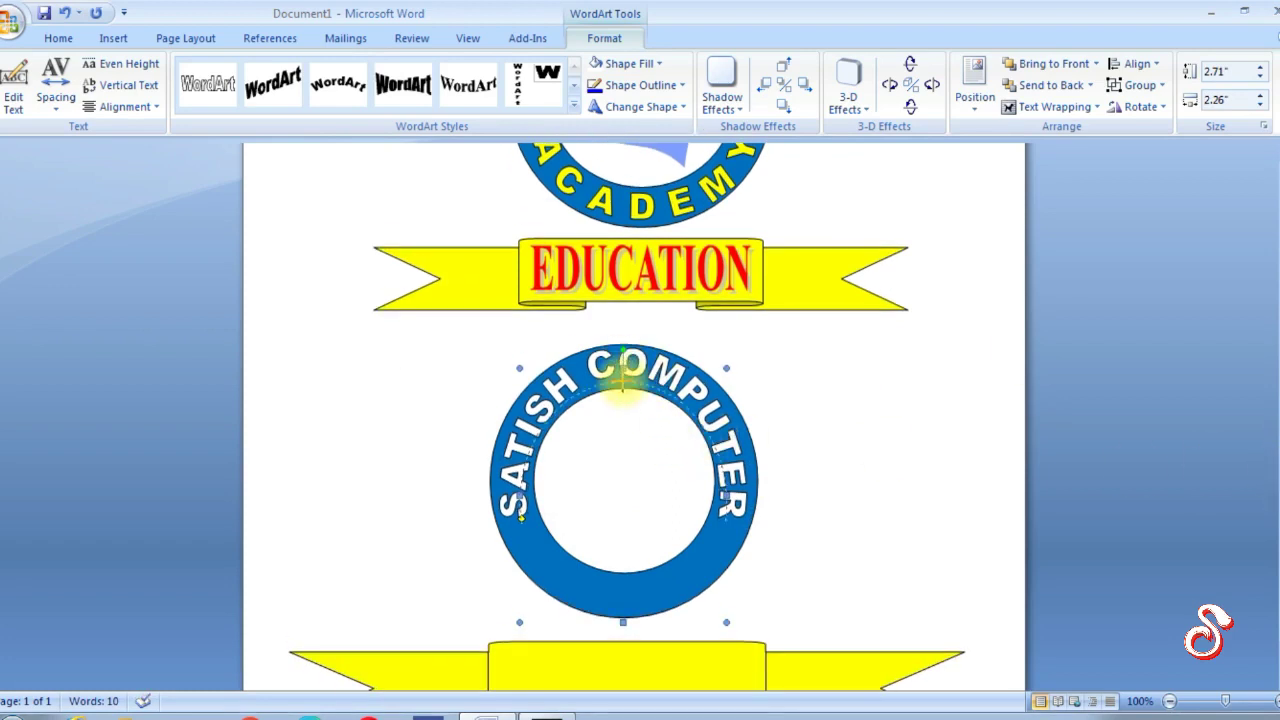
drag(621, 370, 622, 383)
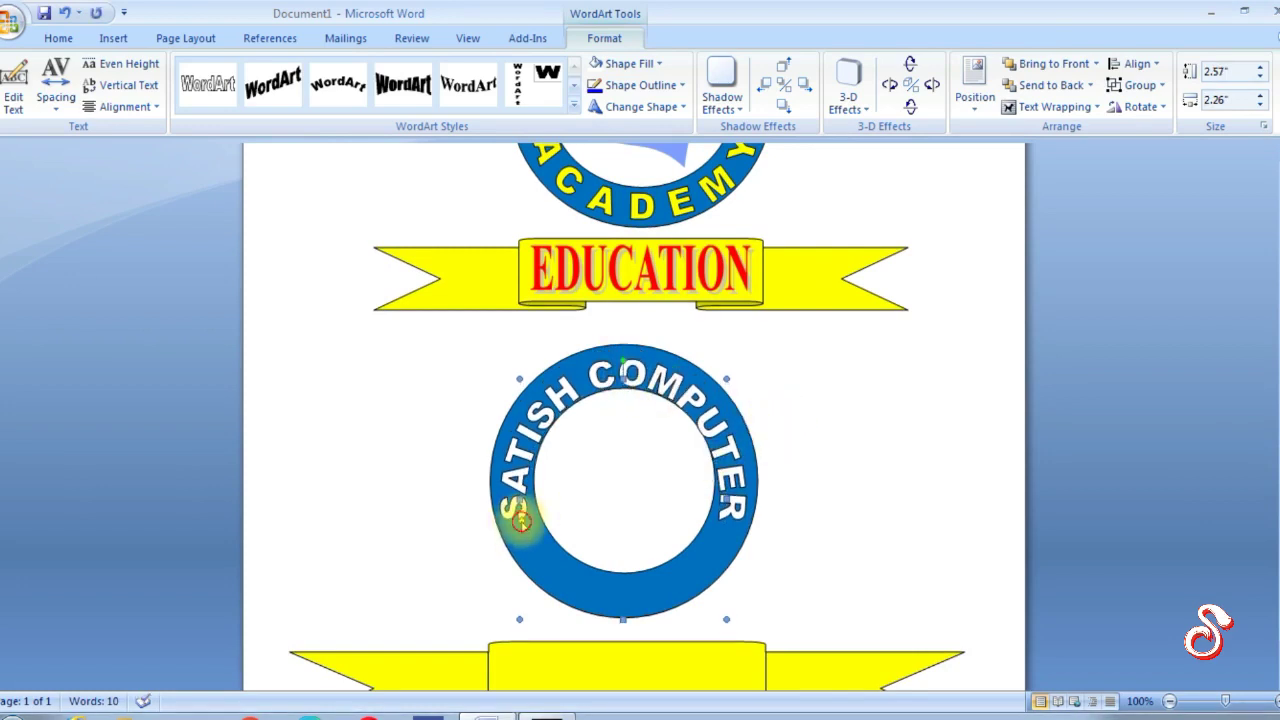
drag(520, 520, 519, 503)
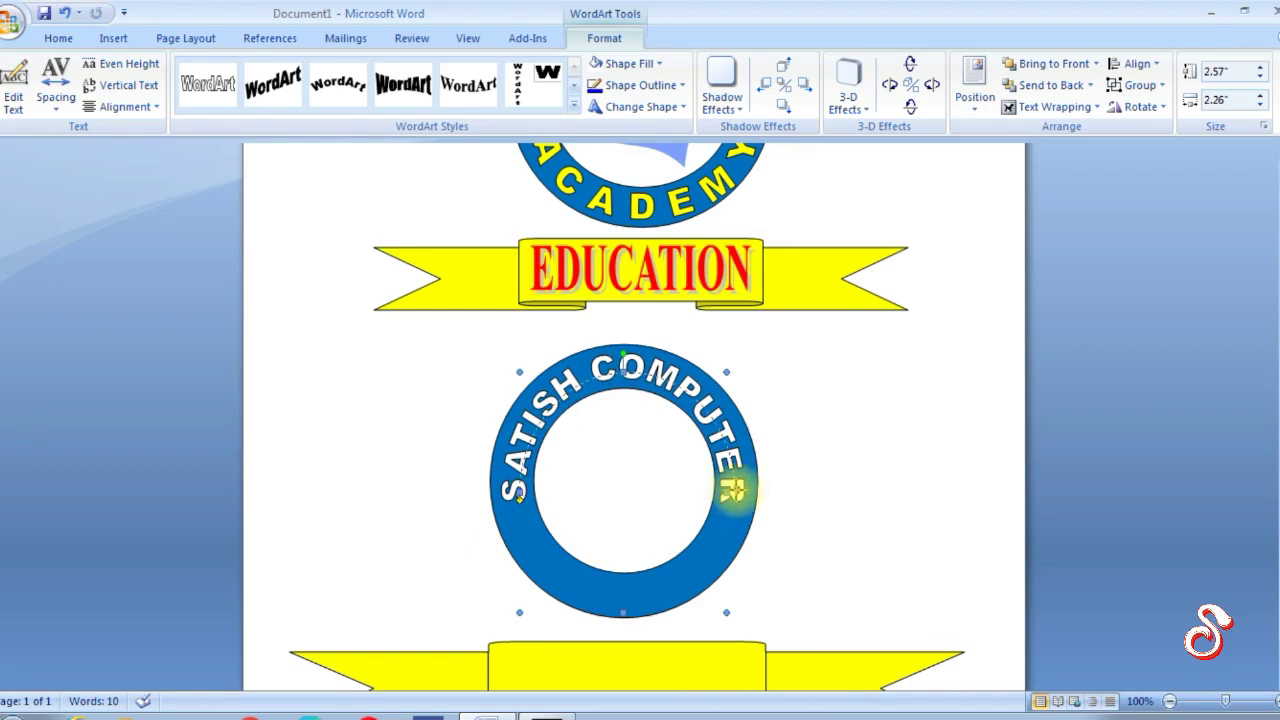
drag(727, 490, 734, 490)
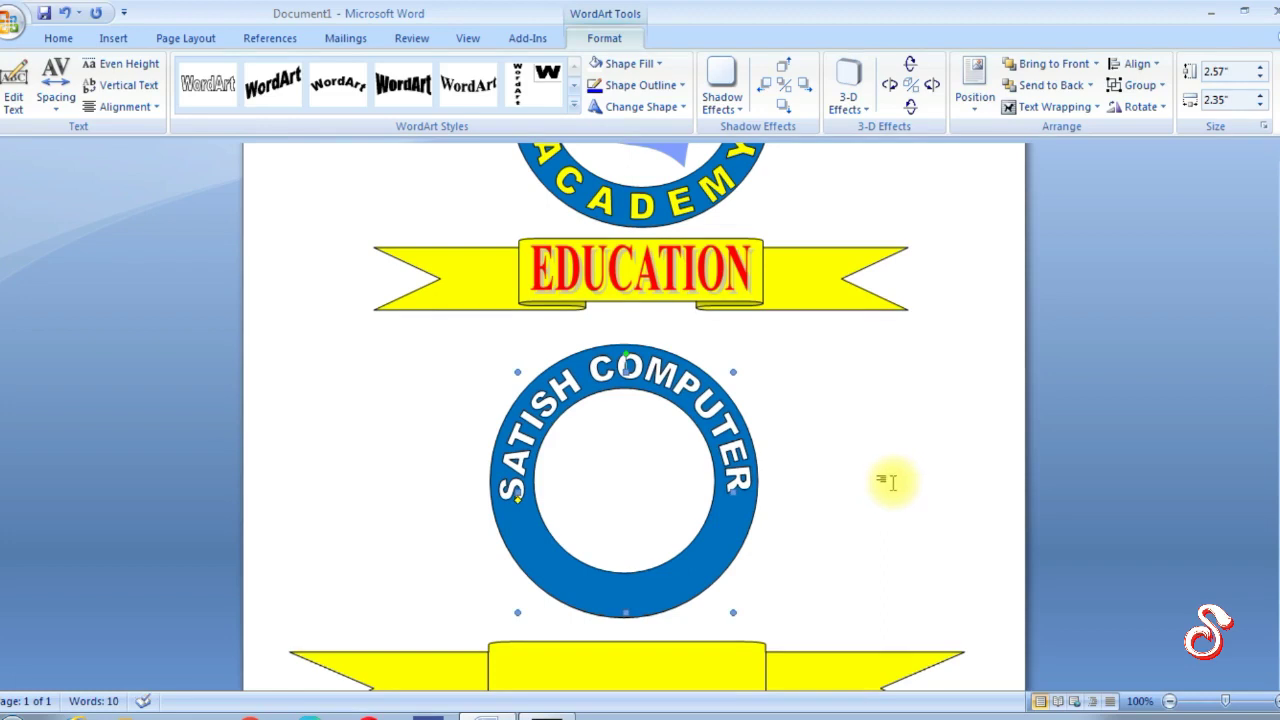
scroll(1276, 335, up, 3)
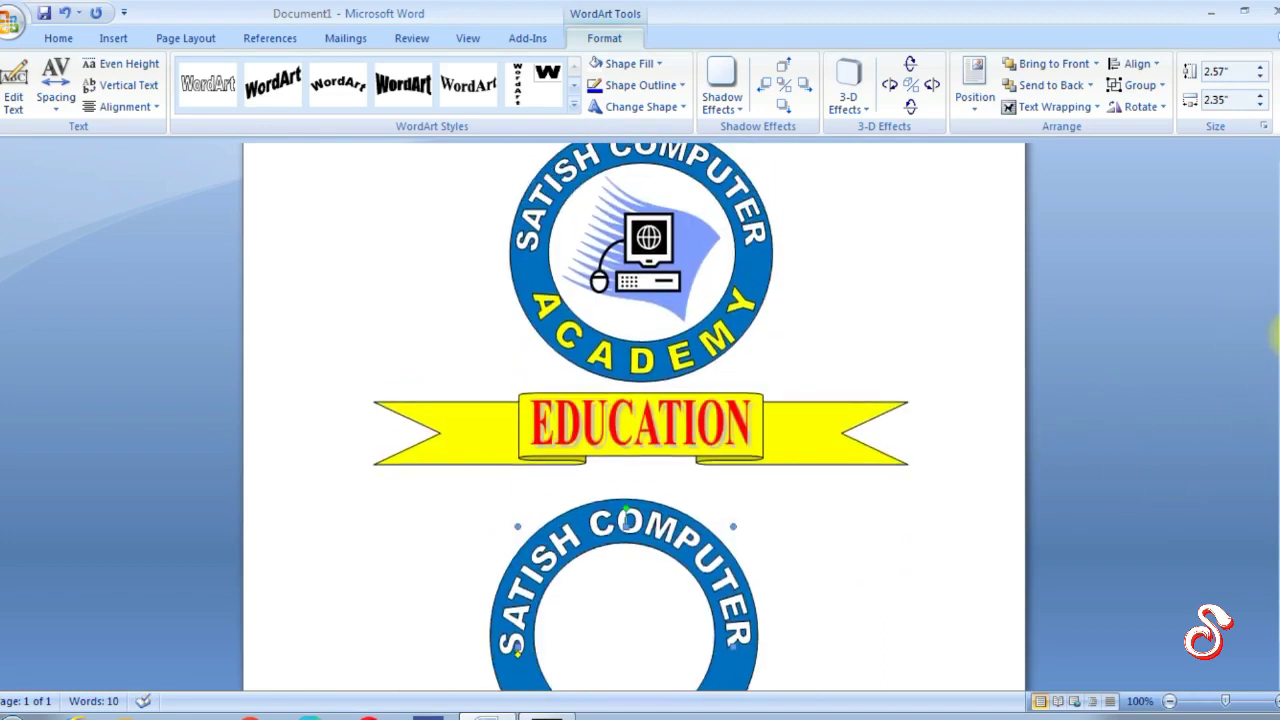
scroll(1276, 335, down, 3)
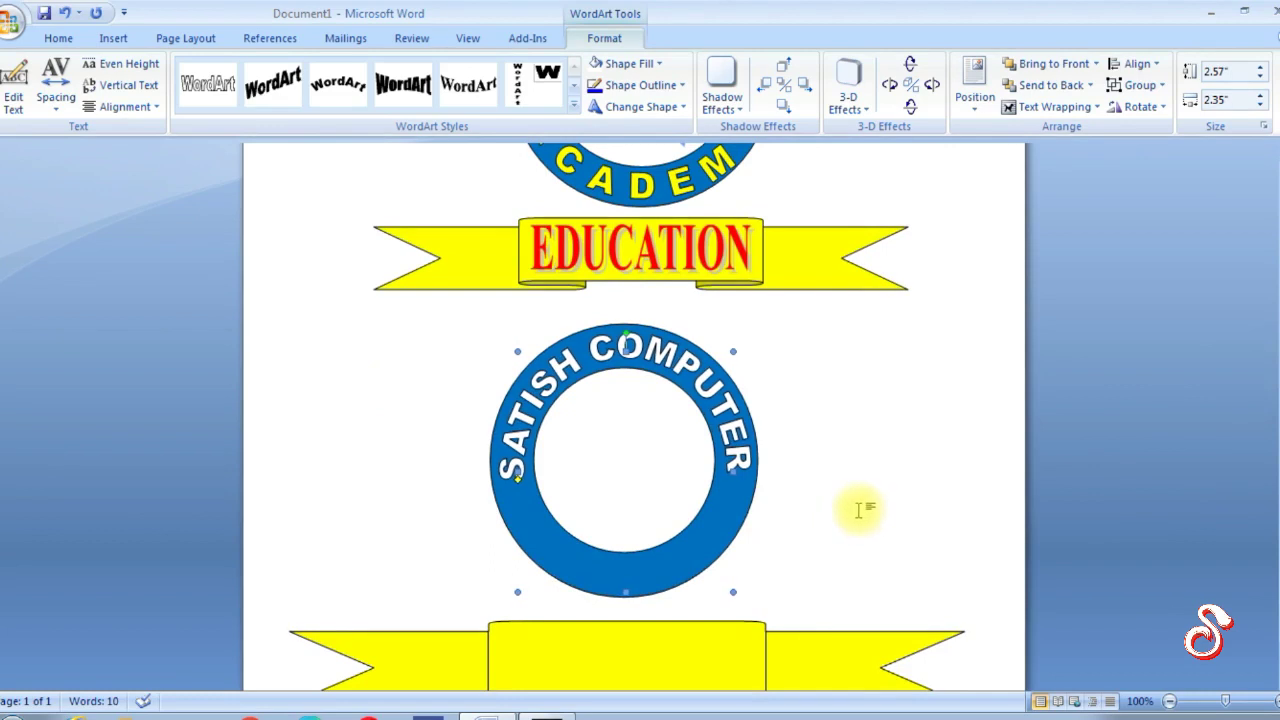
click(859, 500)
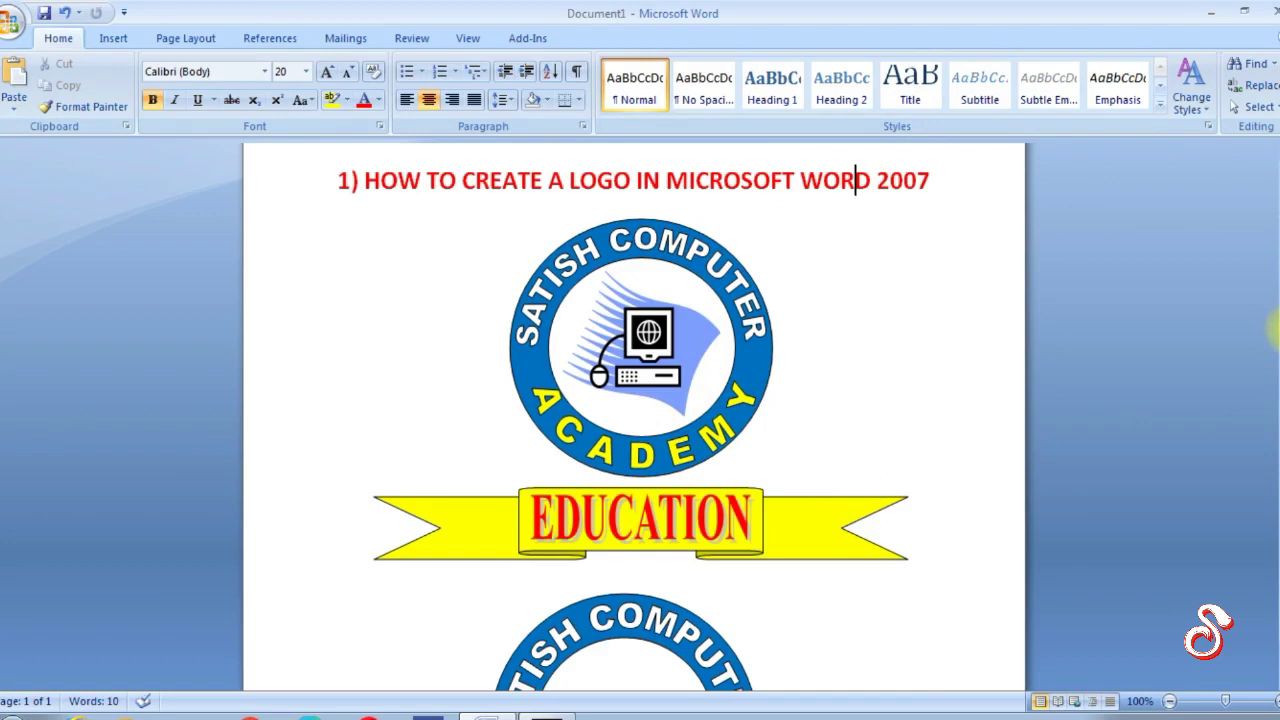
scroll(1272, 455, down, 5)
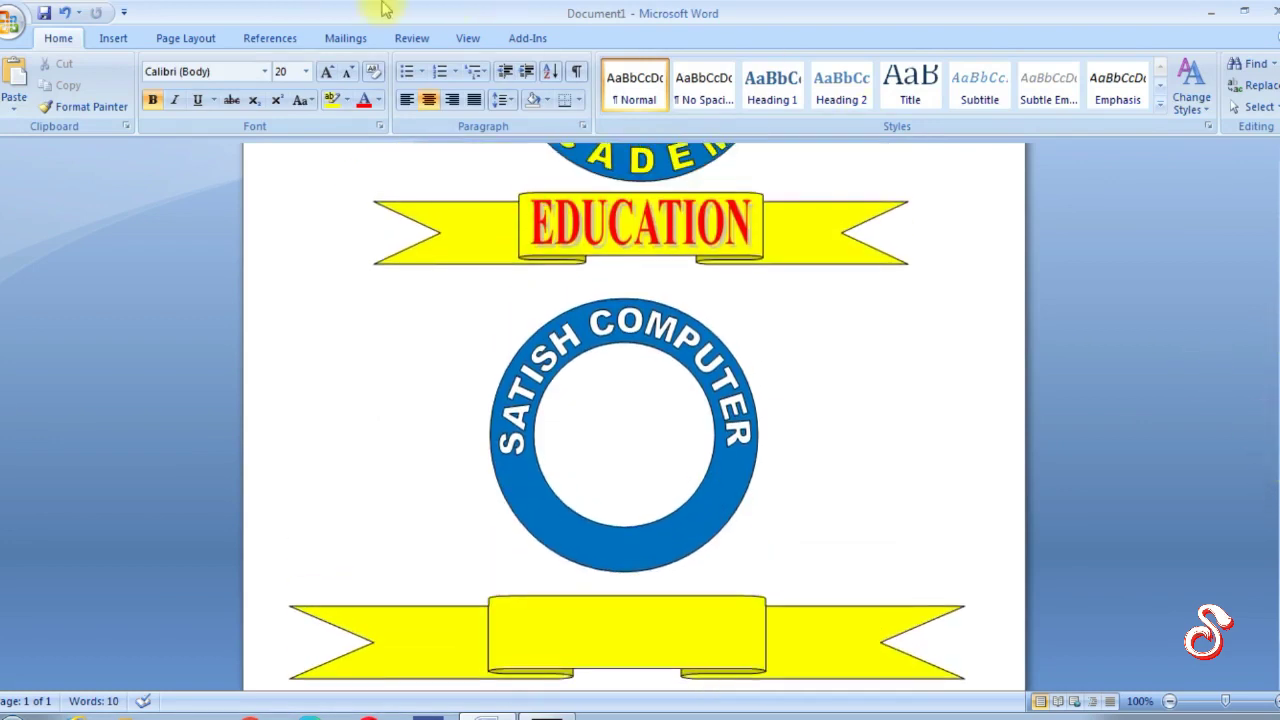
Insert an arched WordArt reading ACADEMY
click(115, 39)
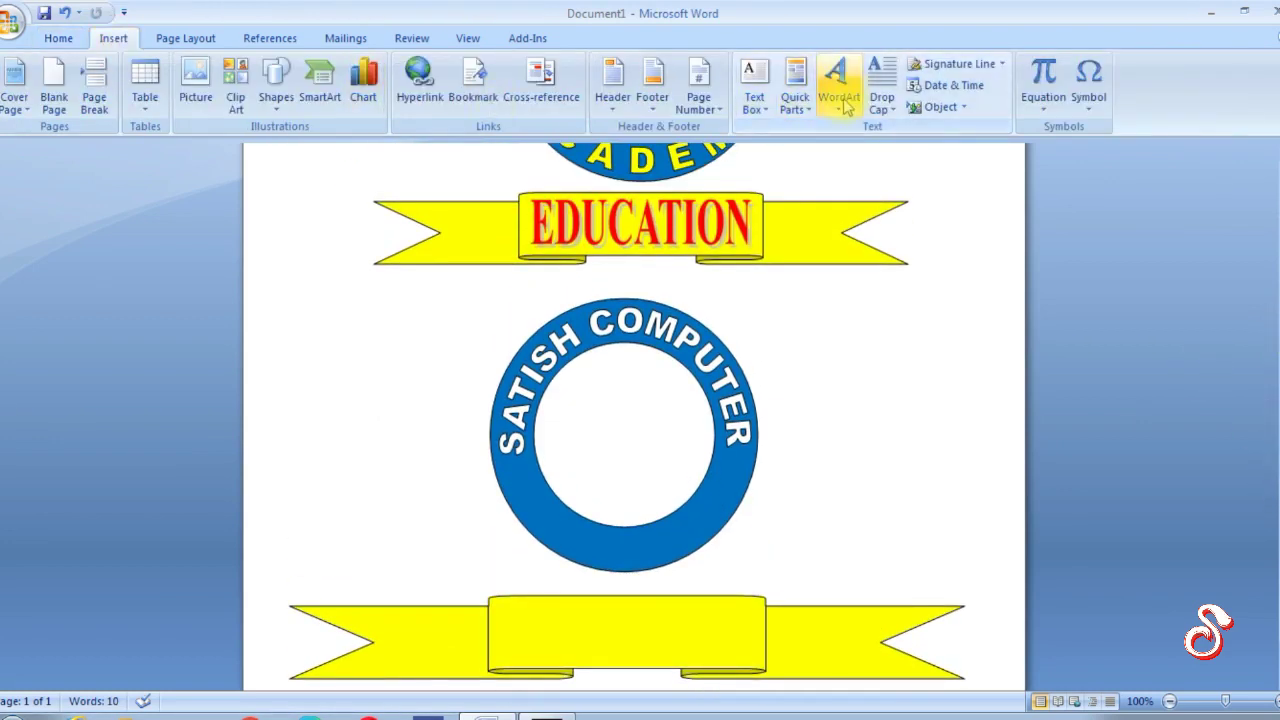
click(846, 108)
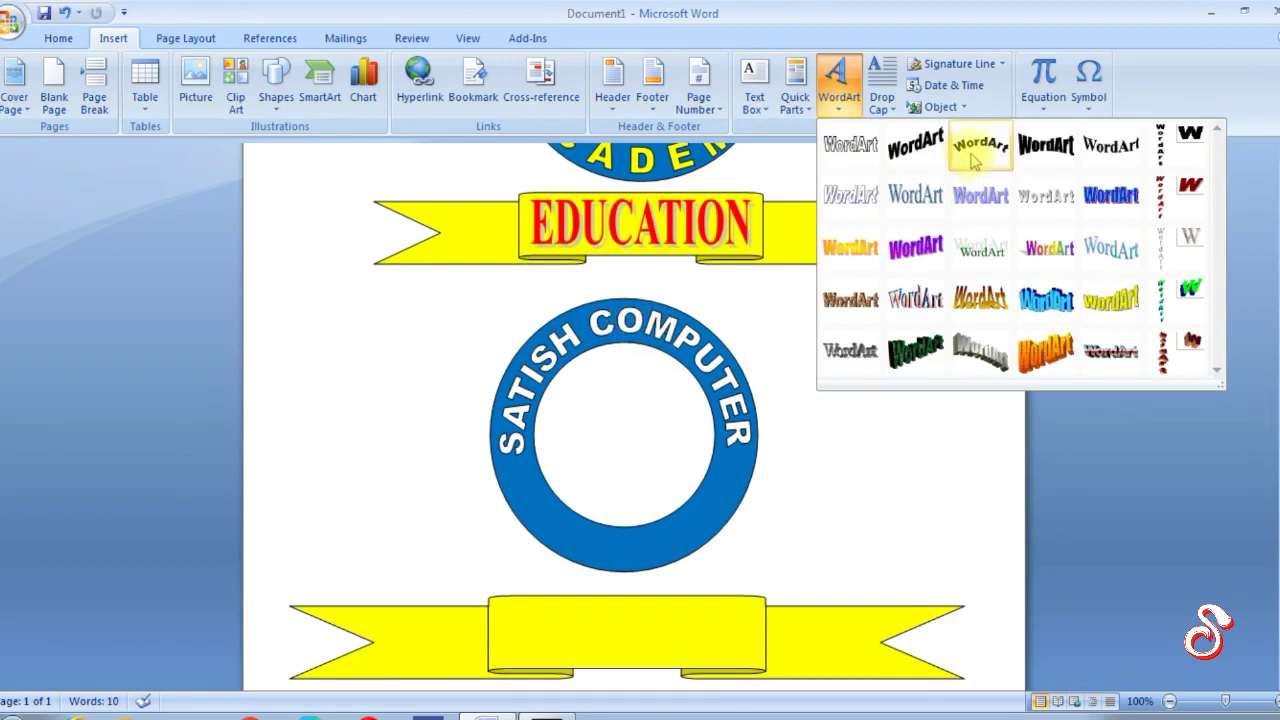
click(975, 162)
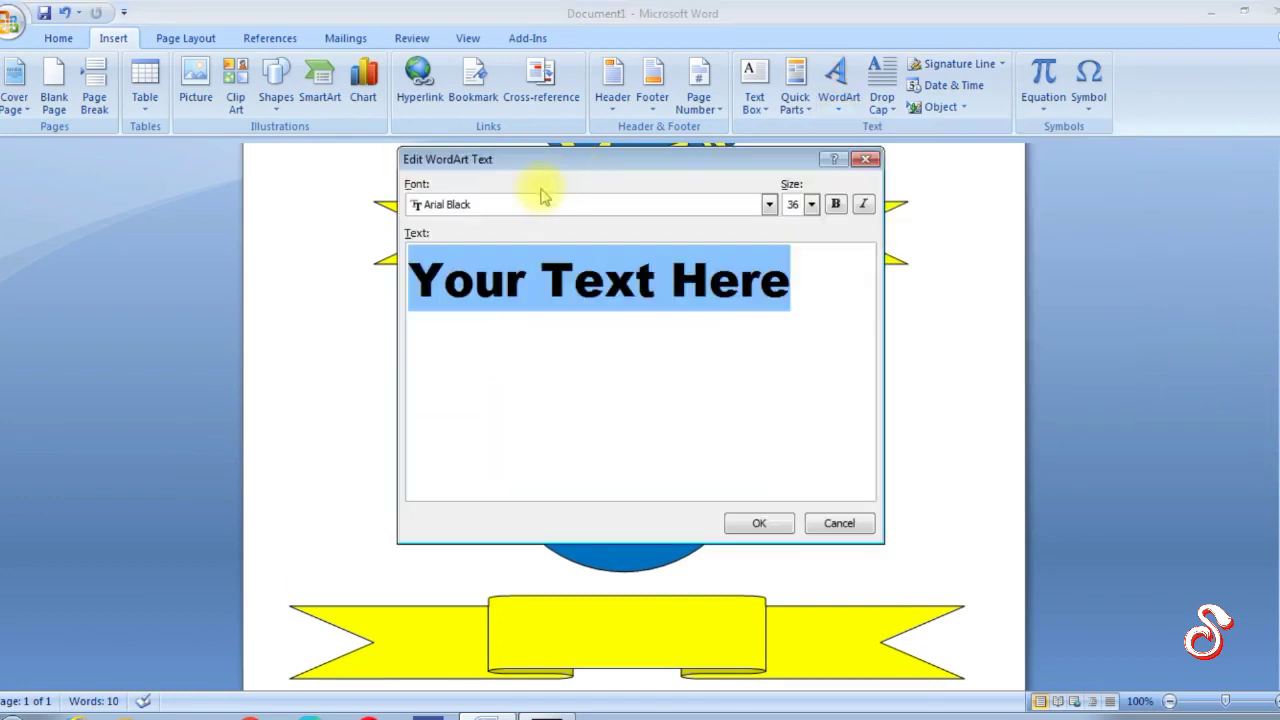
text(ACADEMY)
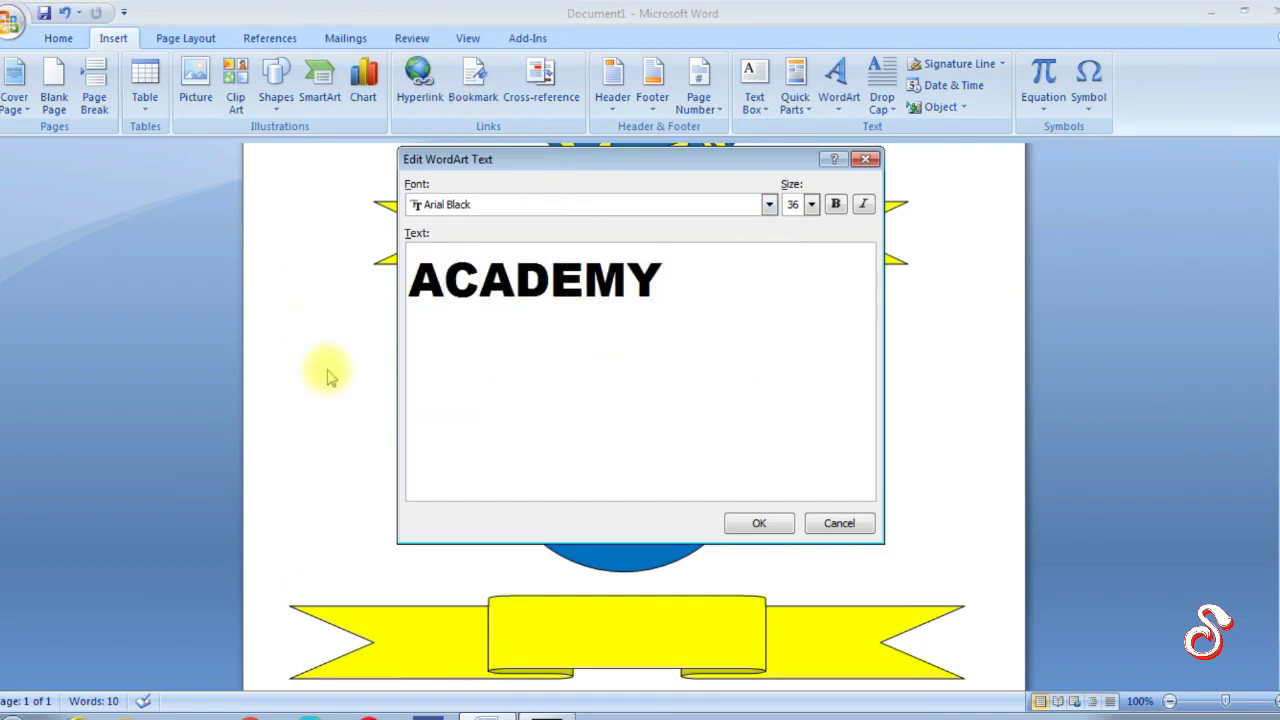
click(757, 523)
Set the ACADEMY WordArt to In Front of Text and drag it onto the second ring
click(1052, 106)
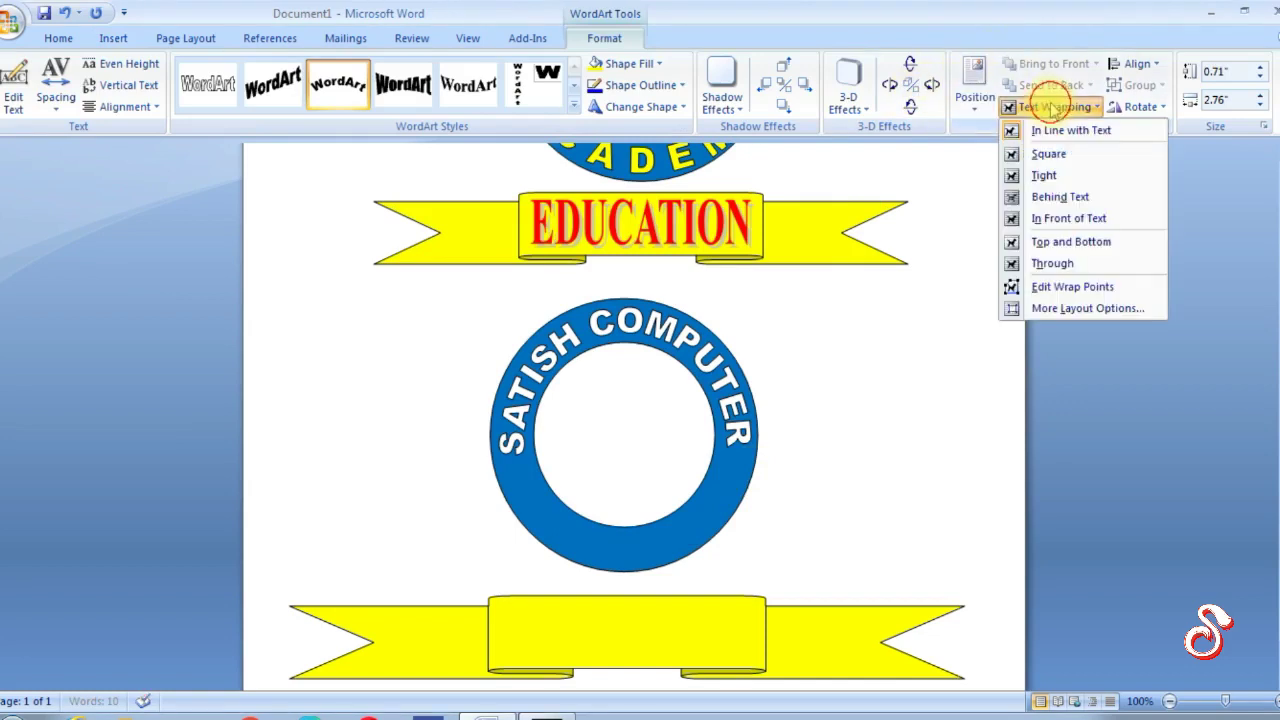
click(1082, 216)
scroll(1274, 385, up, 1)
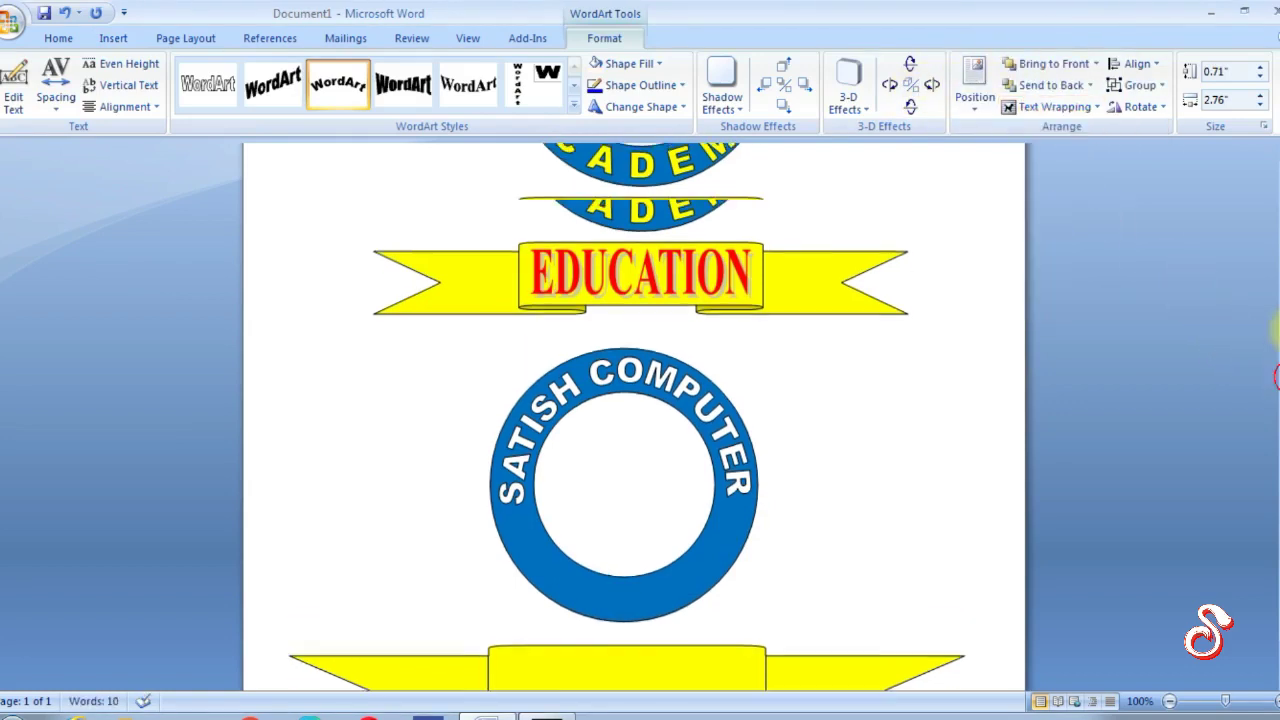
scroll(1274, 385, up, 5)
mouse_move(650, 228)
mouse_down()
mouse_move(817, 700)
mouse_move(798, 656)
mouse_up()
scroll(1268, 400, down, 7)
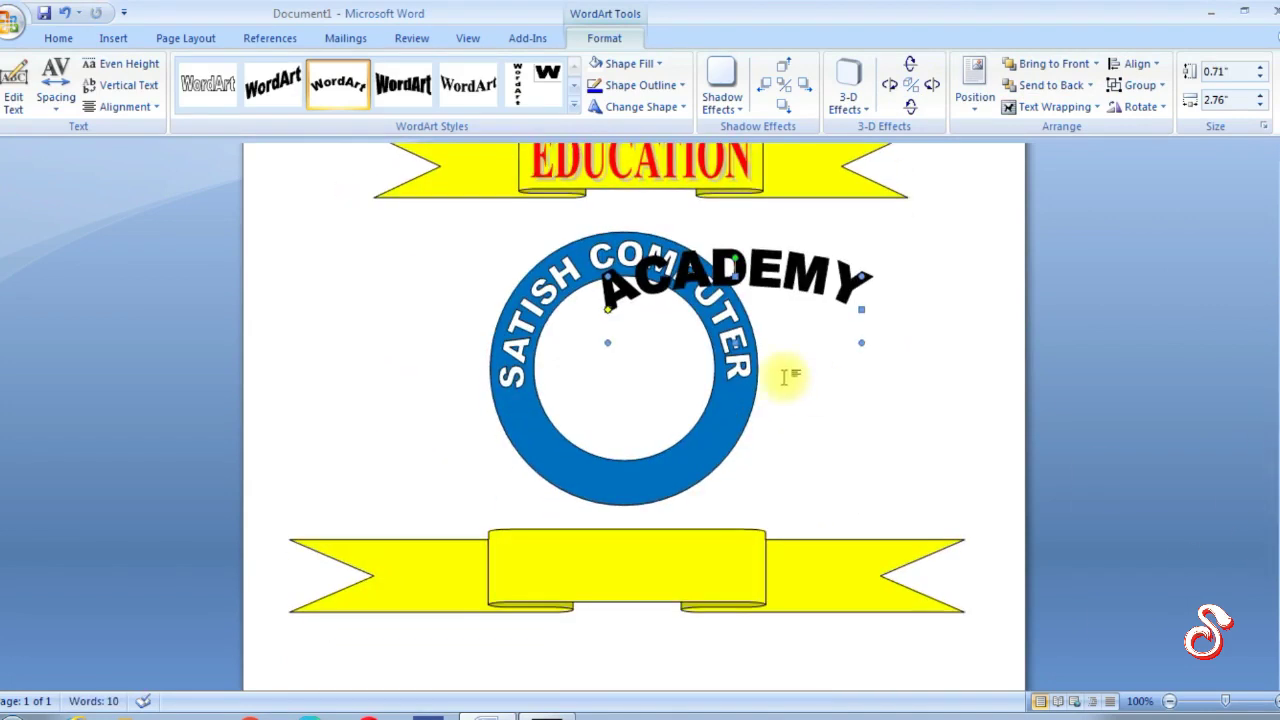
Make the ACADEMY WordArt yellow, arched downward, with Very Loose letter spacing
click(622, 63)
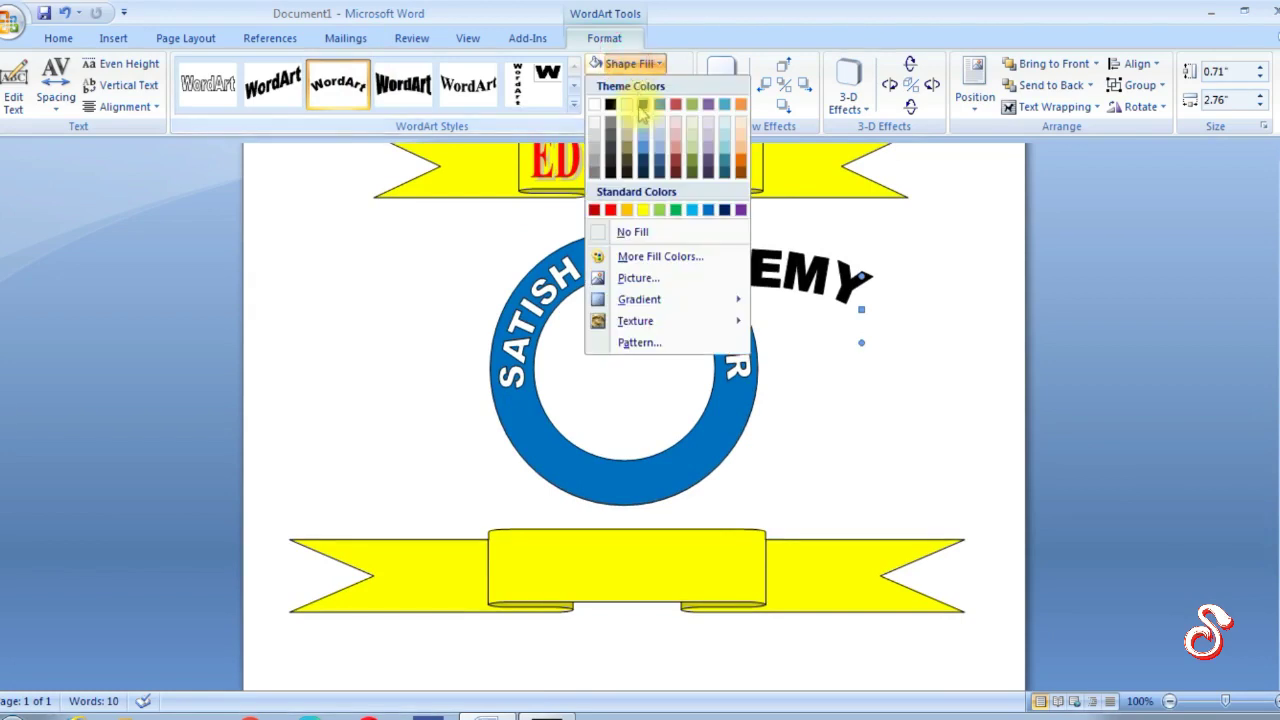
click(645, 209)
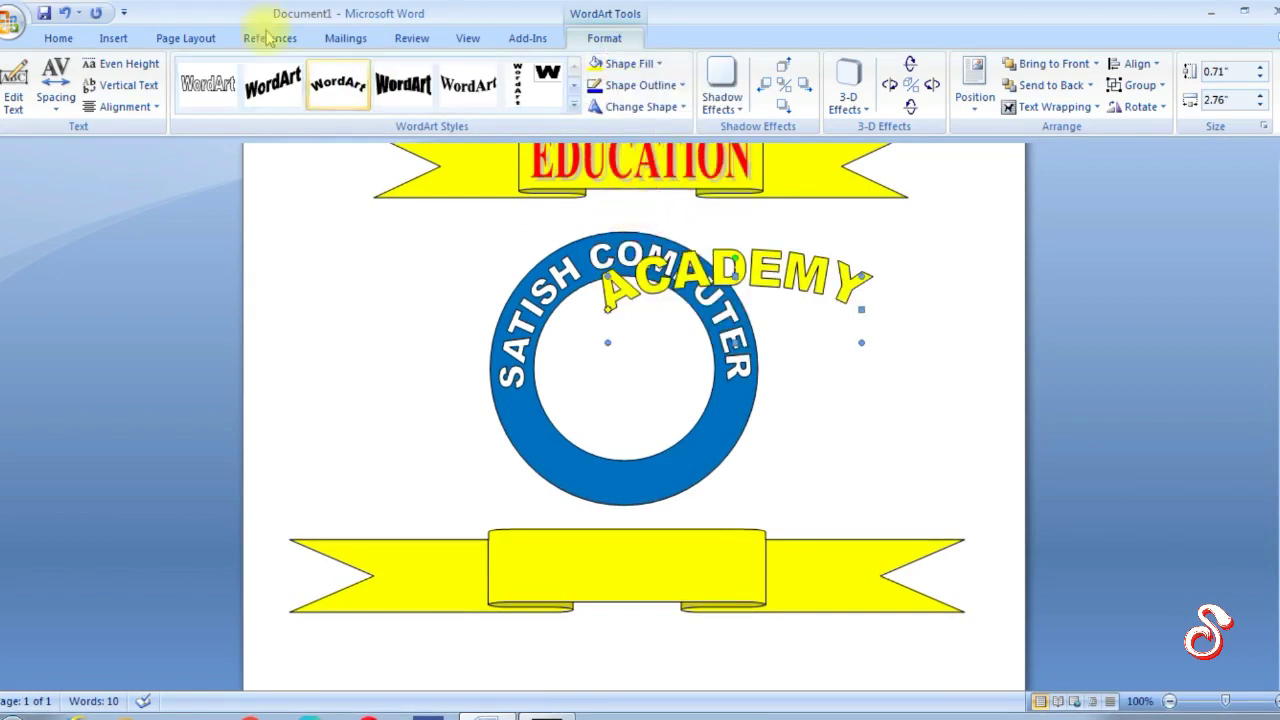
click(630, 107)
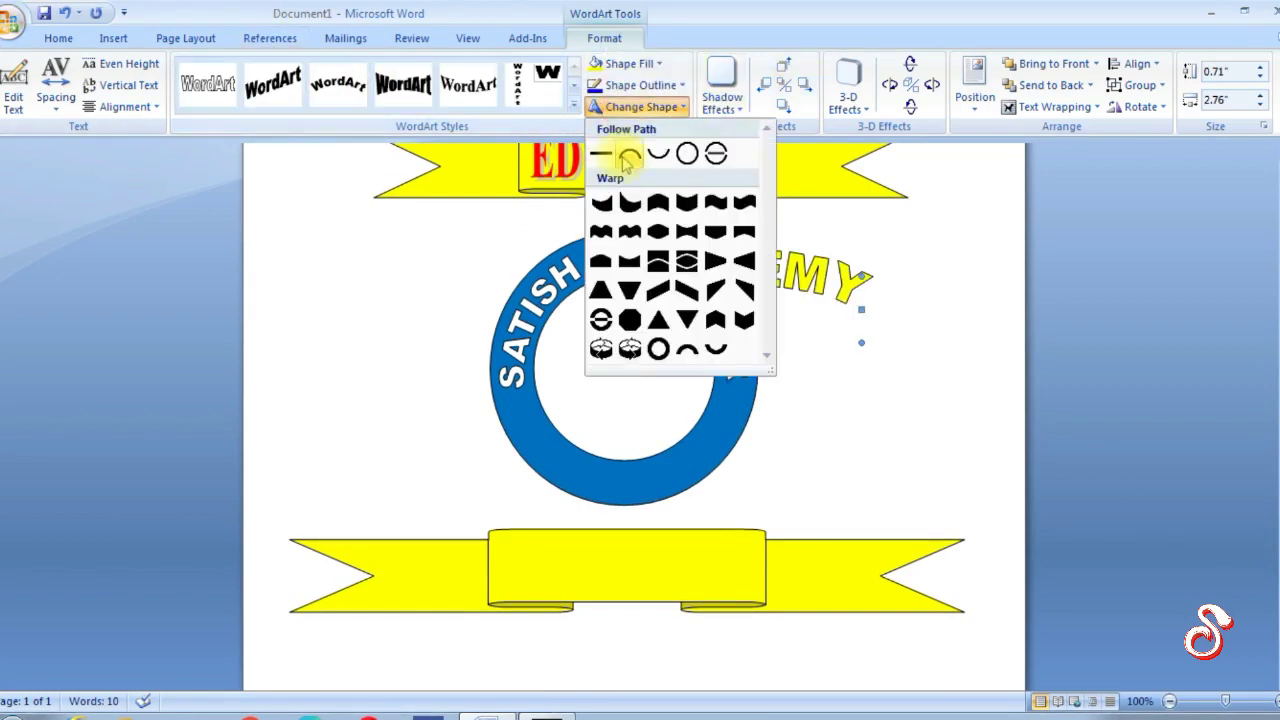
click(654, 149)
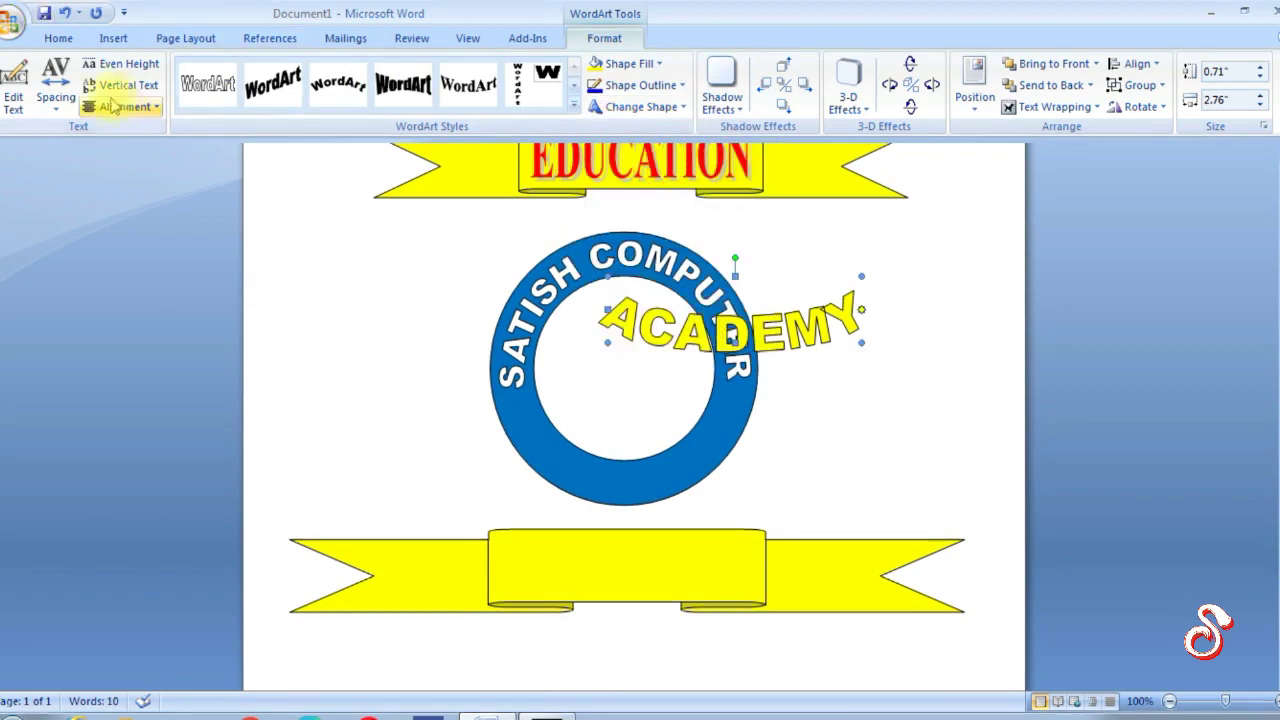
click(56, 85)
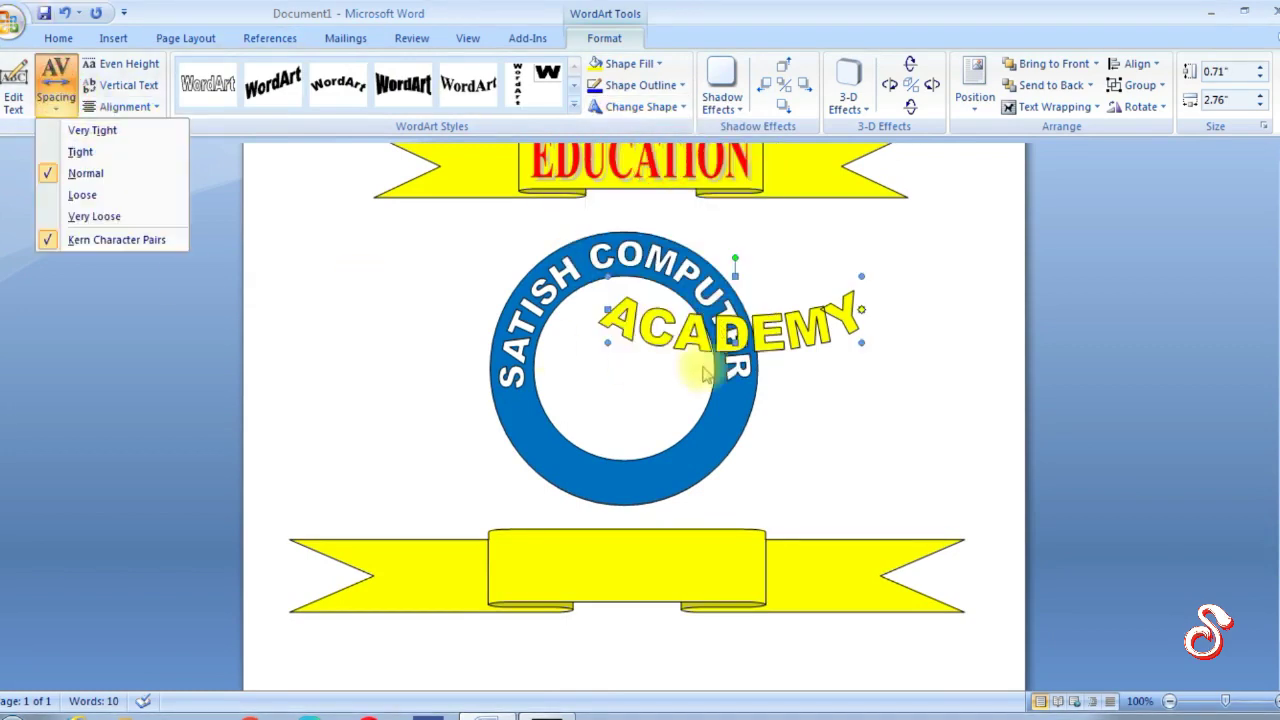
click(120, 216)
Move ACADEMY to the bottom of the blue ring and resize it to 1.48" by 2.17"
drag(770, 337, 666, 455)
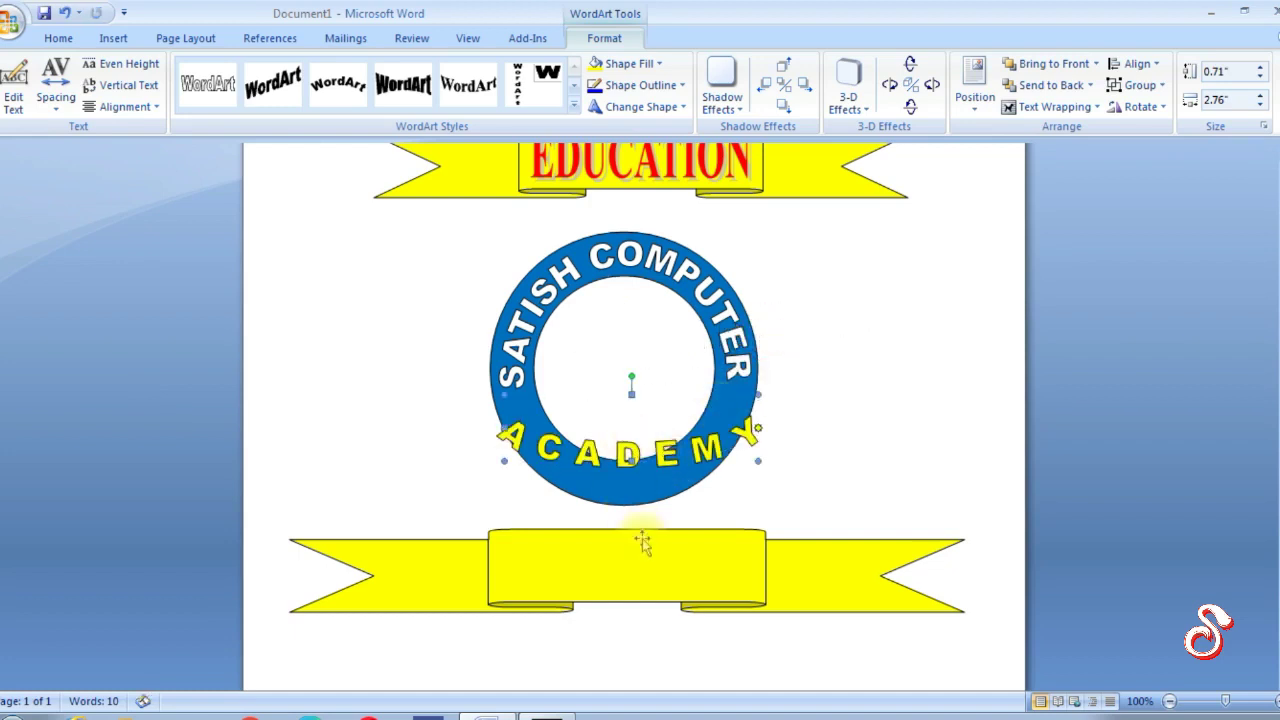
drag(628, 457, 631, 517)
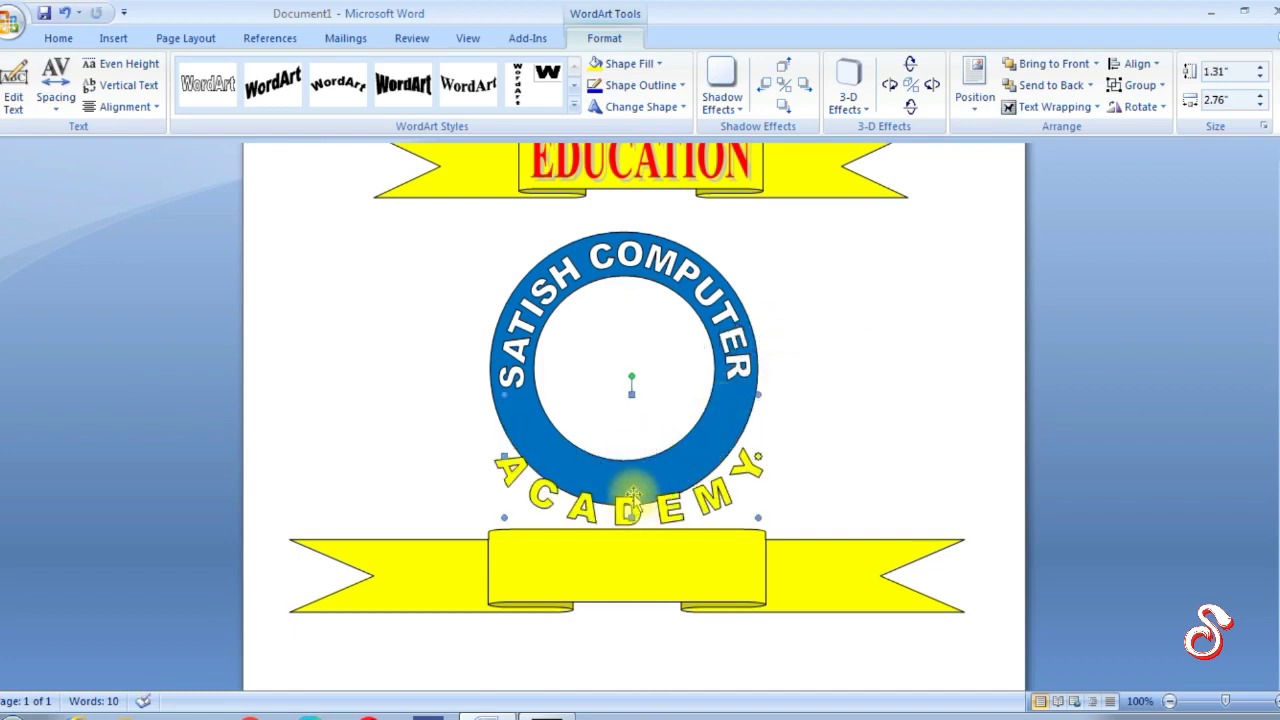
drag(500, 460, 536, 401)
mouse_move(760, 393)
mouse_down()
mouse_move(748, 400)
mouse_move(793, 407)
mouse_move(733, 378)
mouse_up()
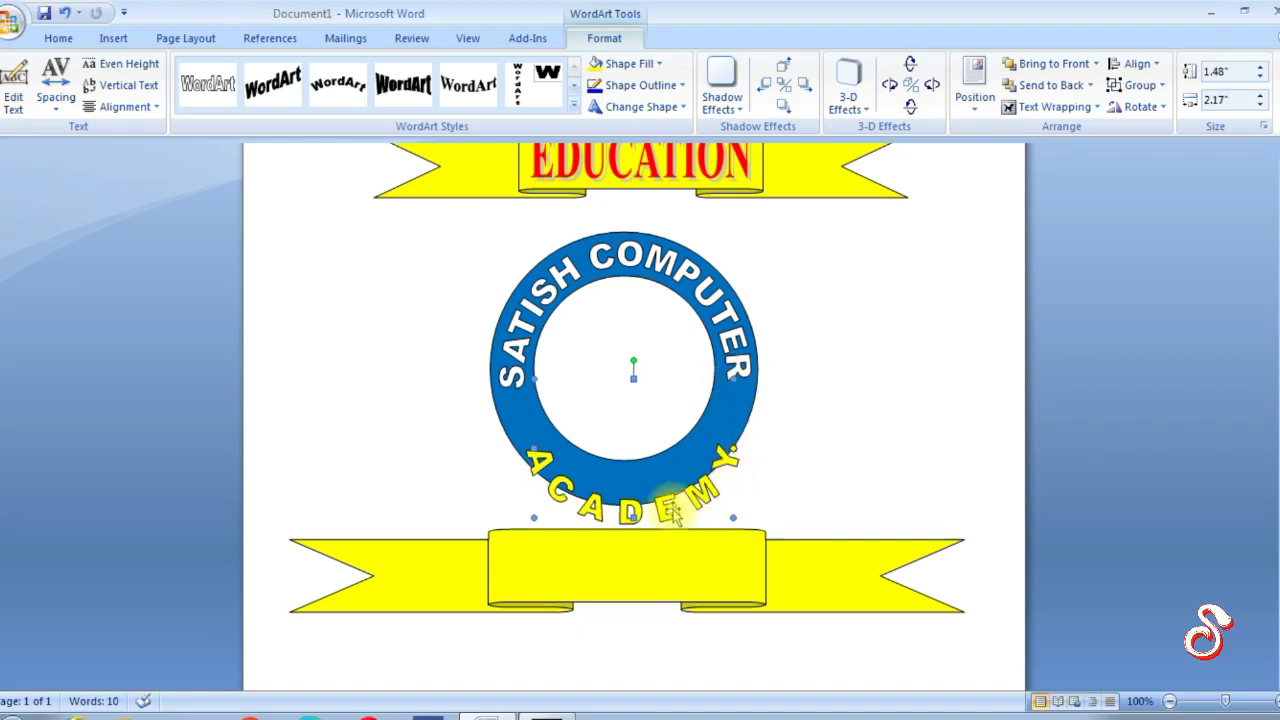
drag(667, 510, 664, 479)
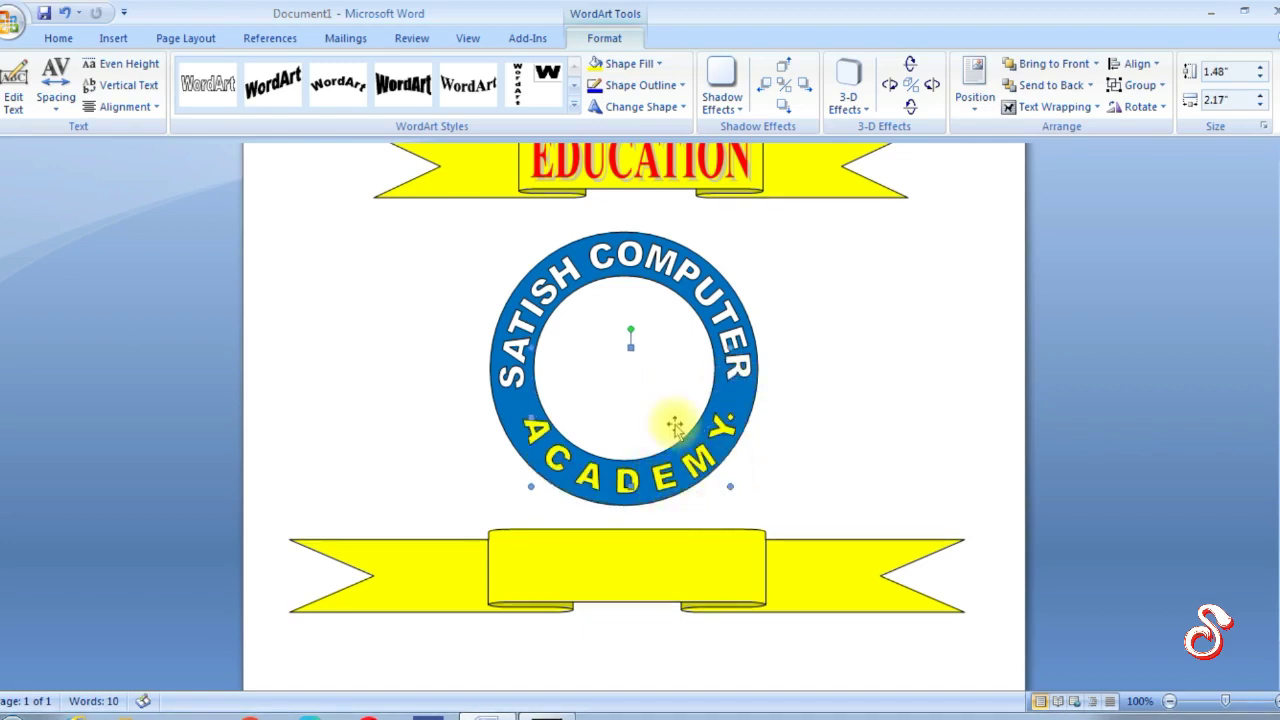
drag(674, 427, 672, 427)
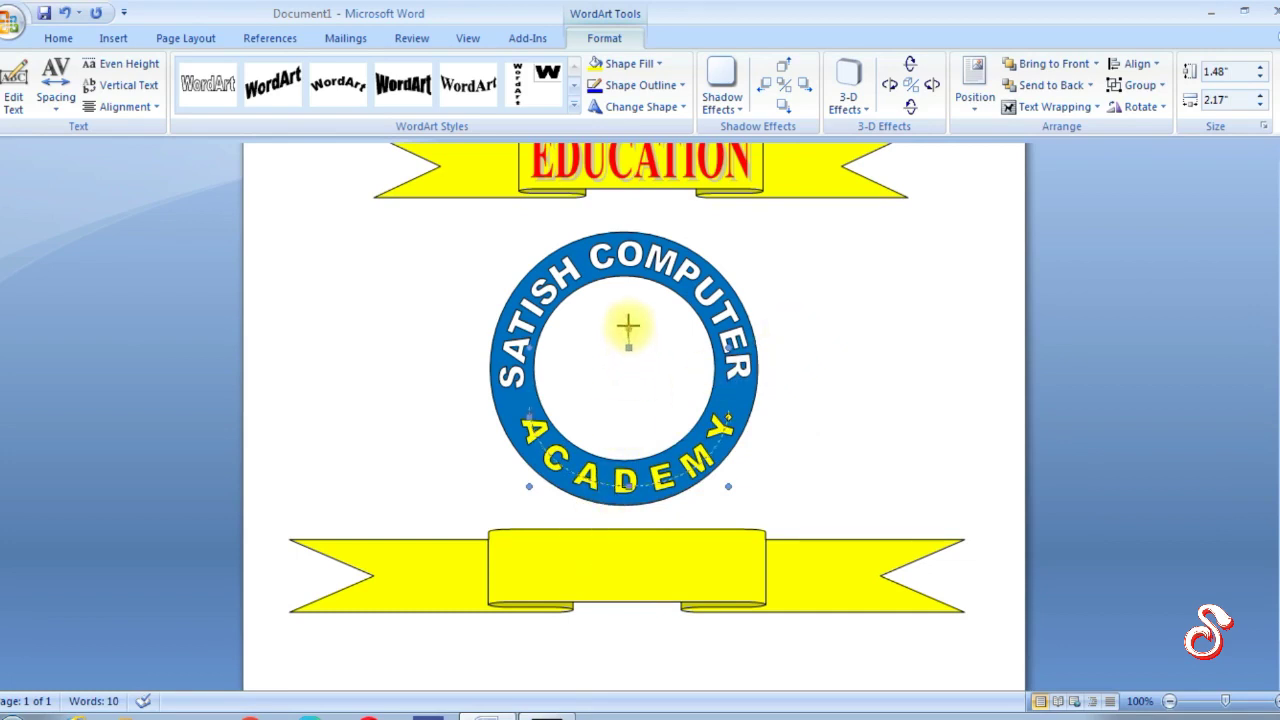
Enlarge the ACADEMY arc to 1.78" by 2.3" and nudge it to hug the ring's bottom
drag(627, 320, 628, 319)
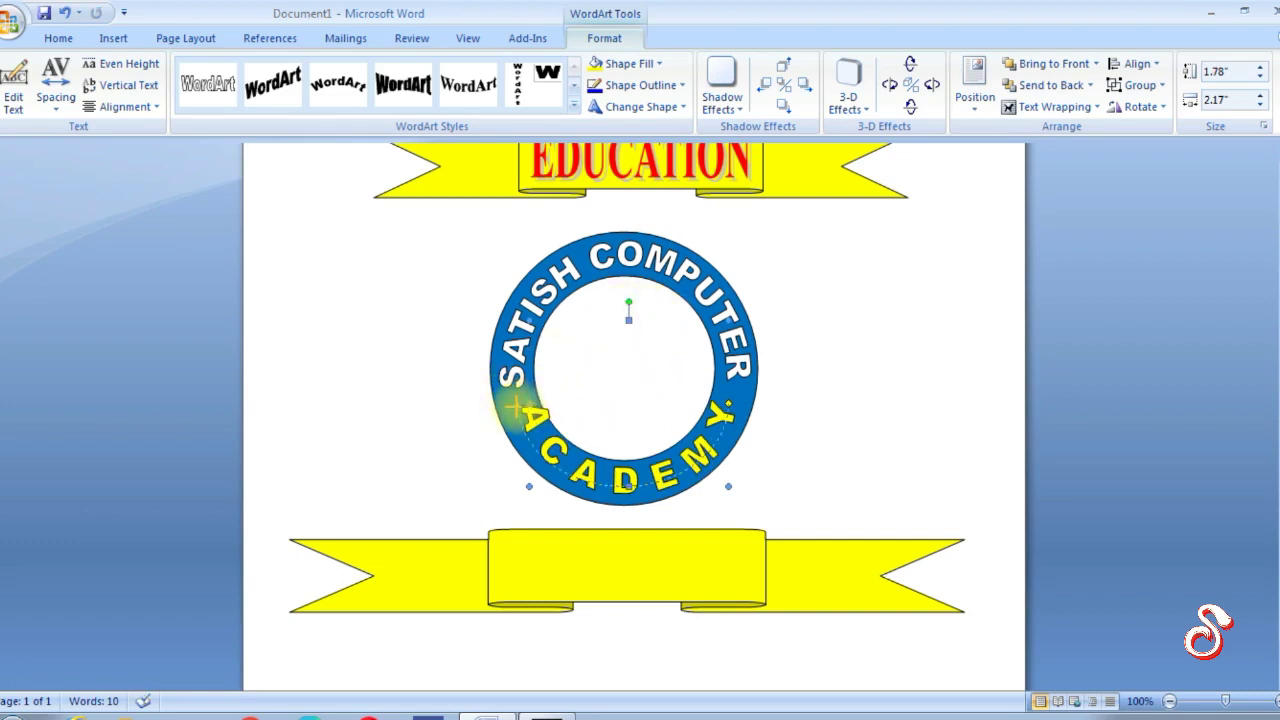
drag(512, 407, 517, 407)
key(Right)
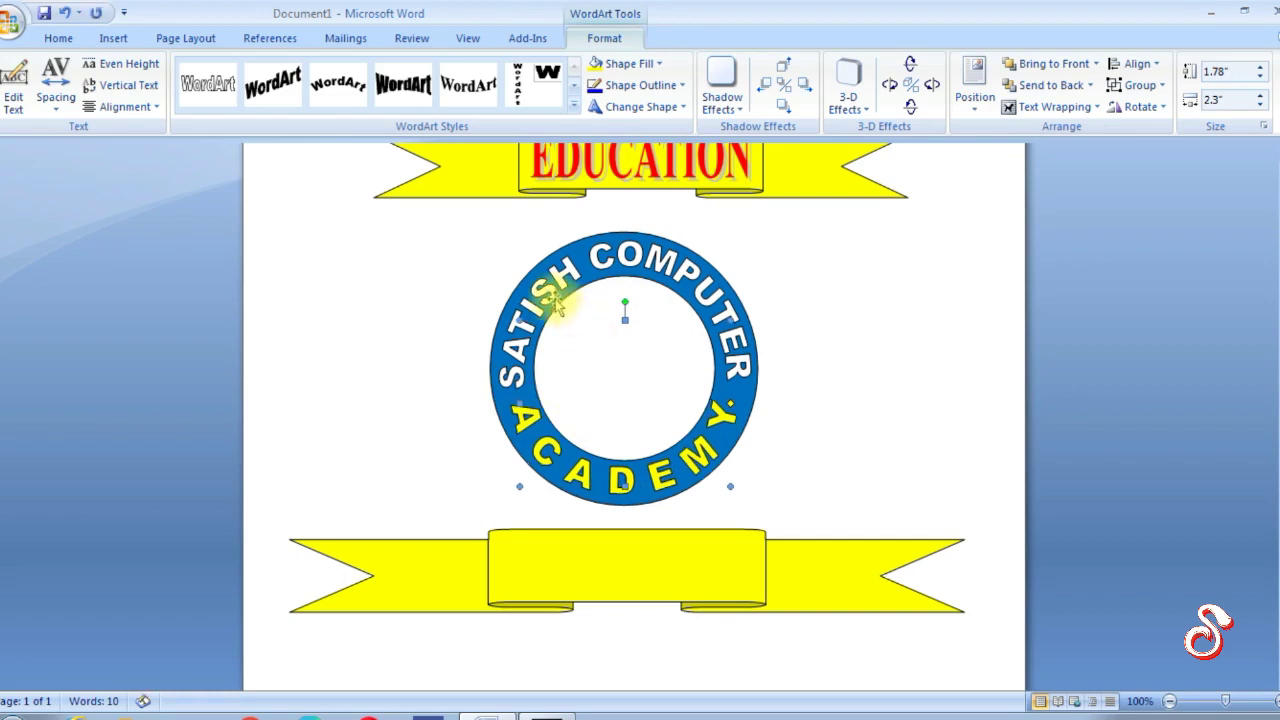
key(ctrl+Right)
key(ctrl+Left)
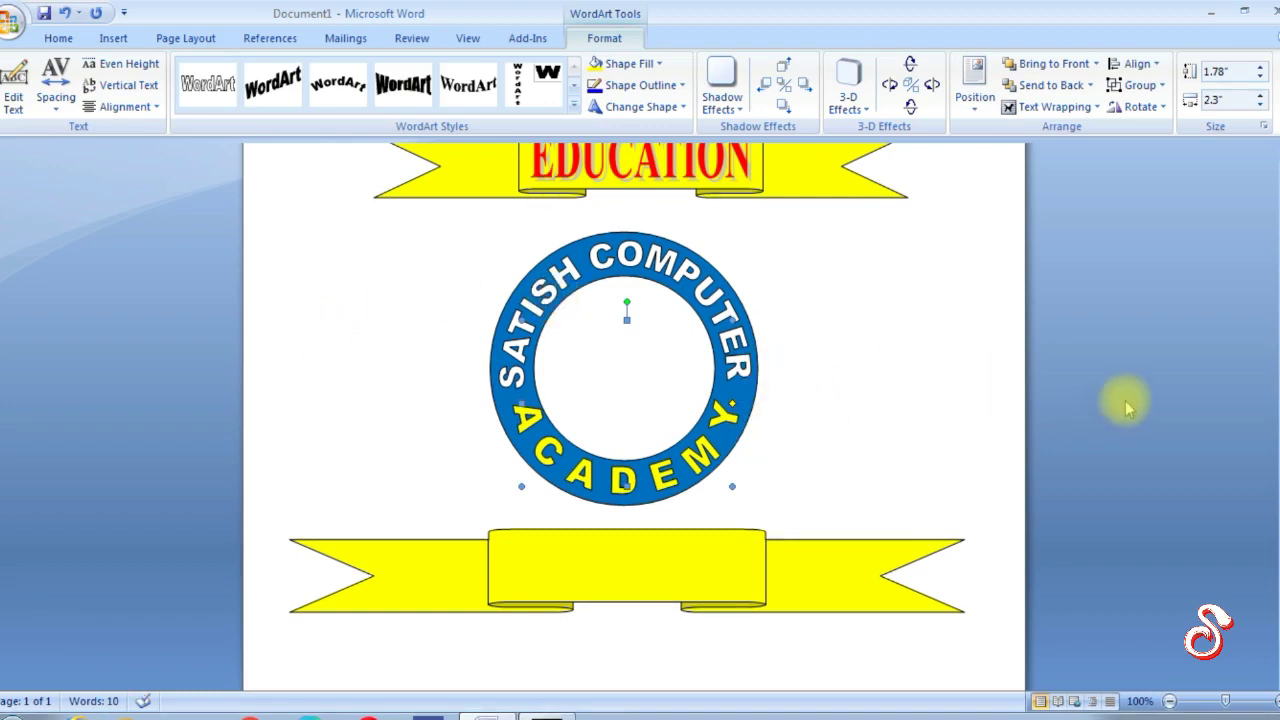
Group the ACADEMY WordArt with the SATISH COMPUTER text
shift+click(540, 312)
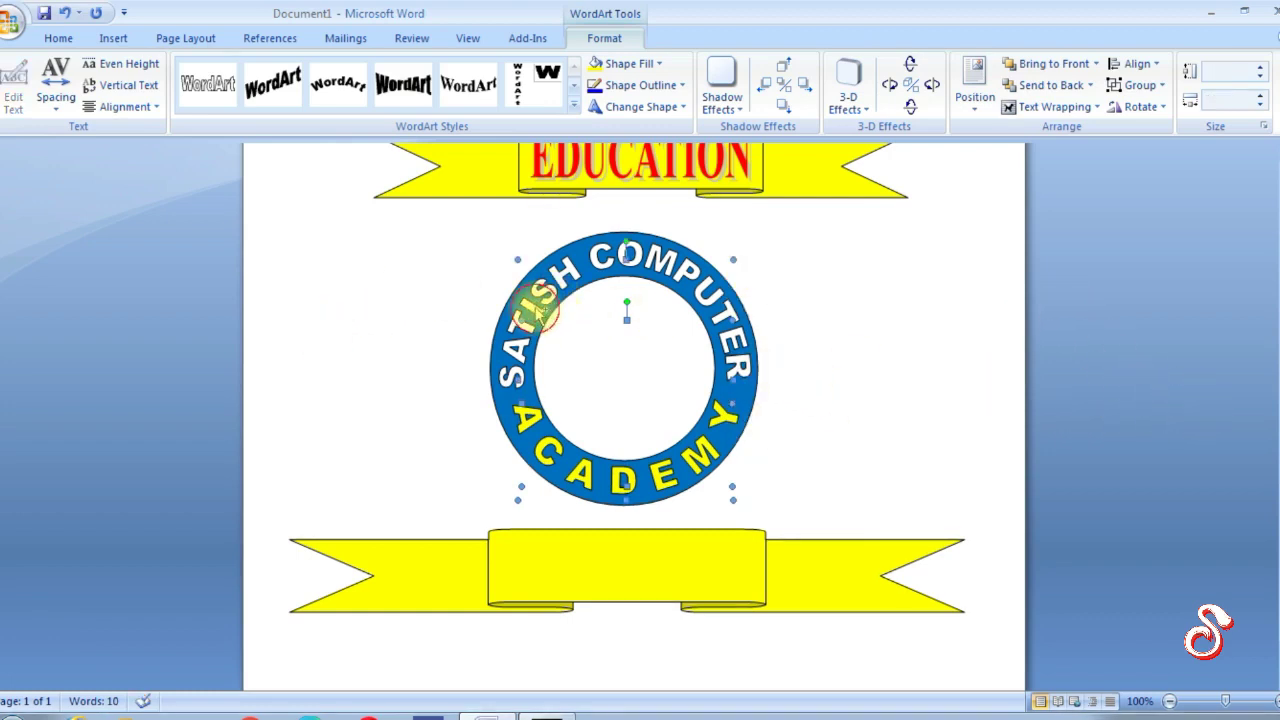
click(1135, 85)
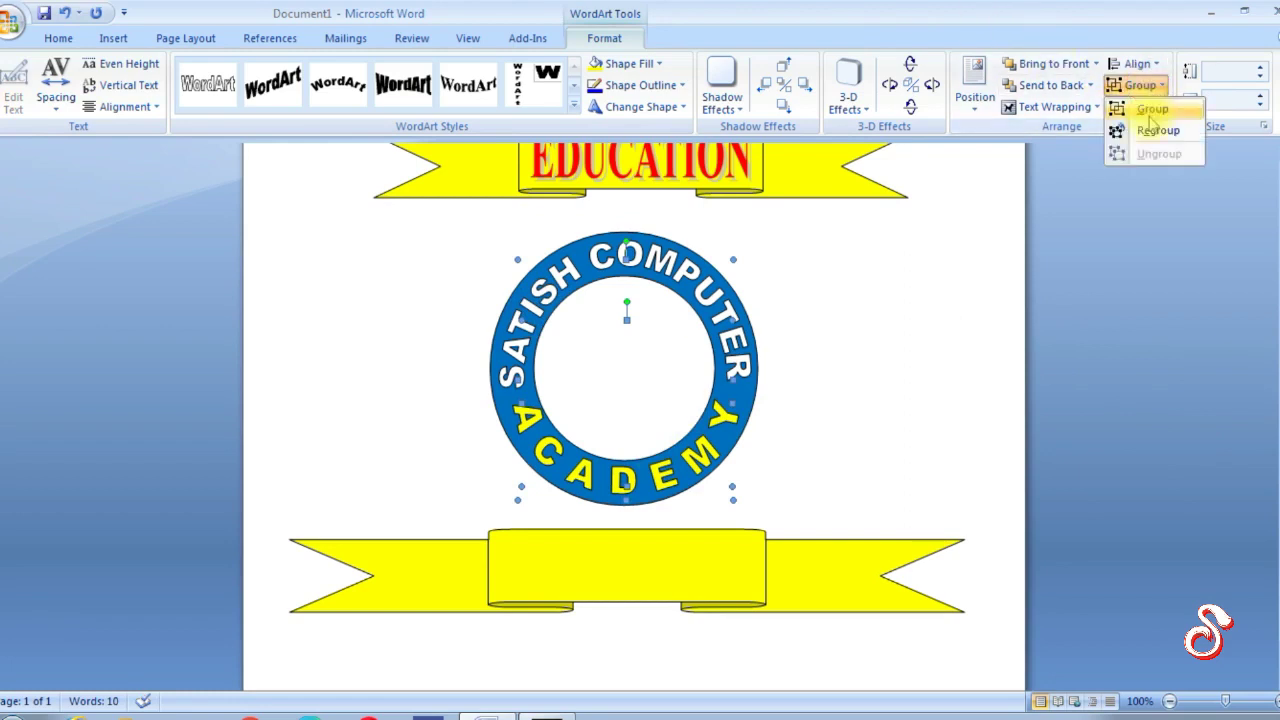
click(1150, 112)
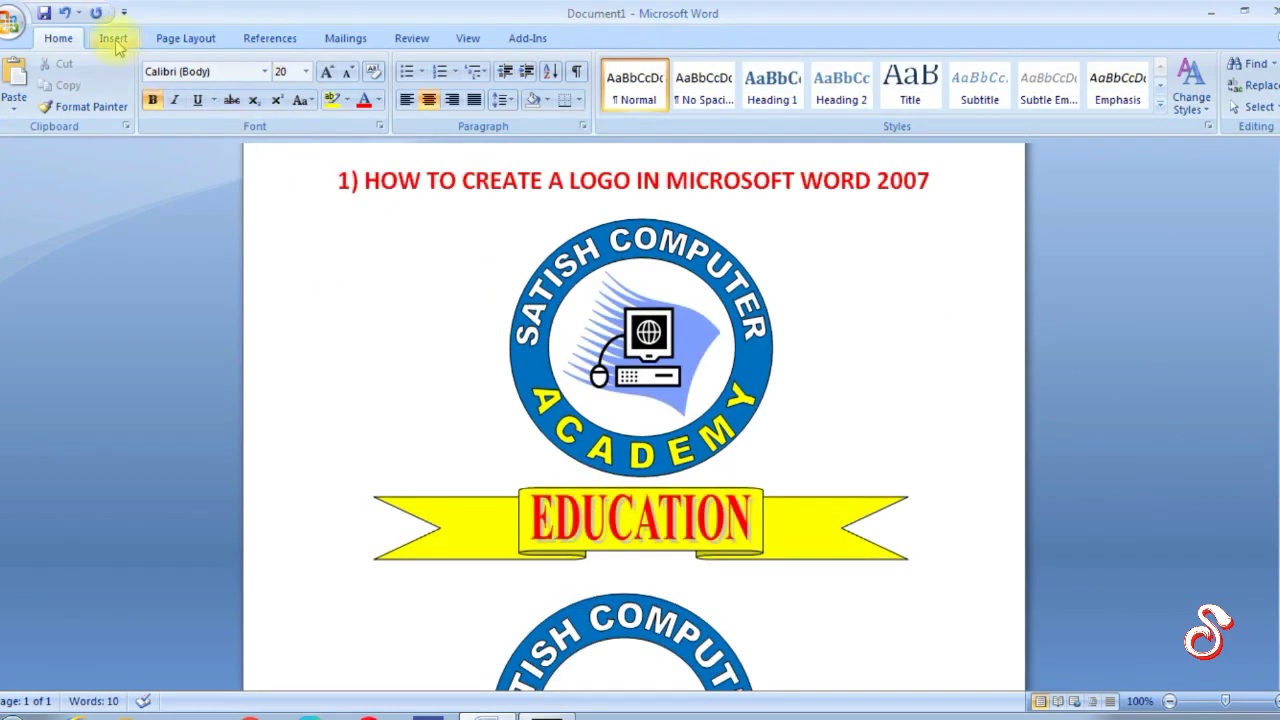
Insert a bold plain-style WordArt reading EDUCATION
click(113, 40)
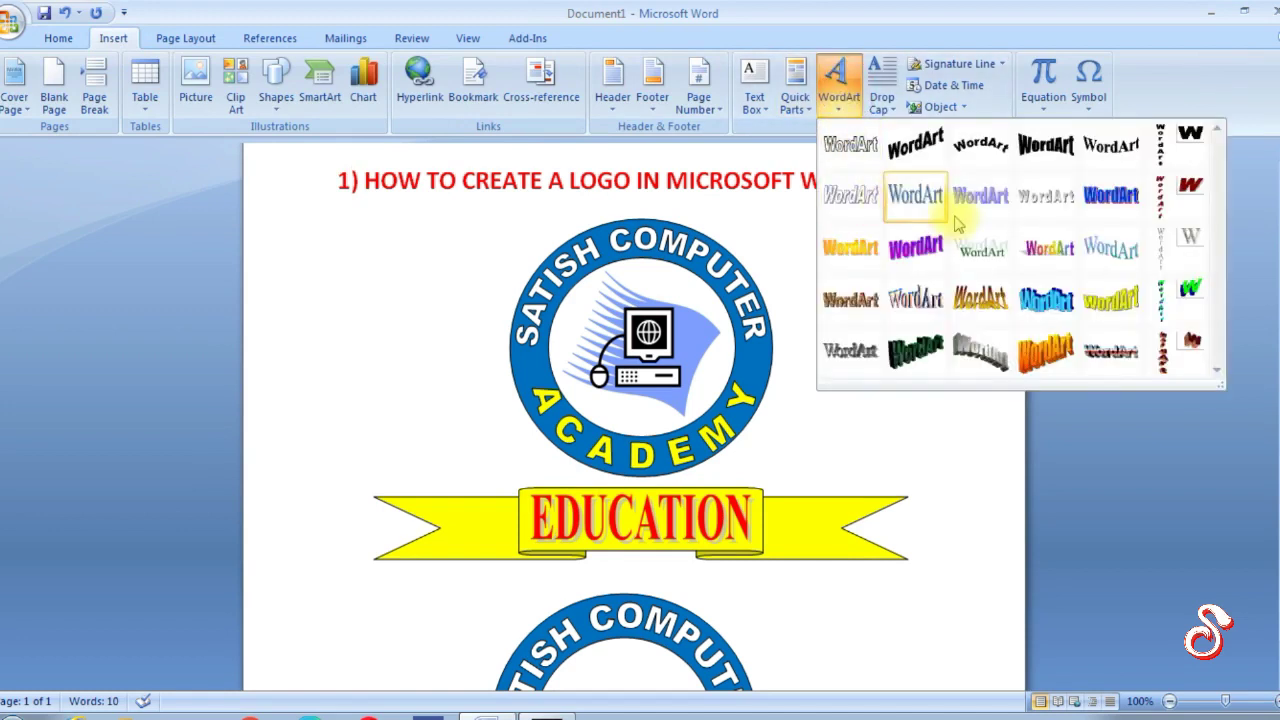
click(1112, 248)
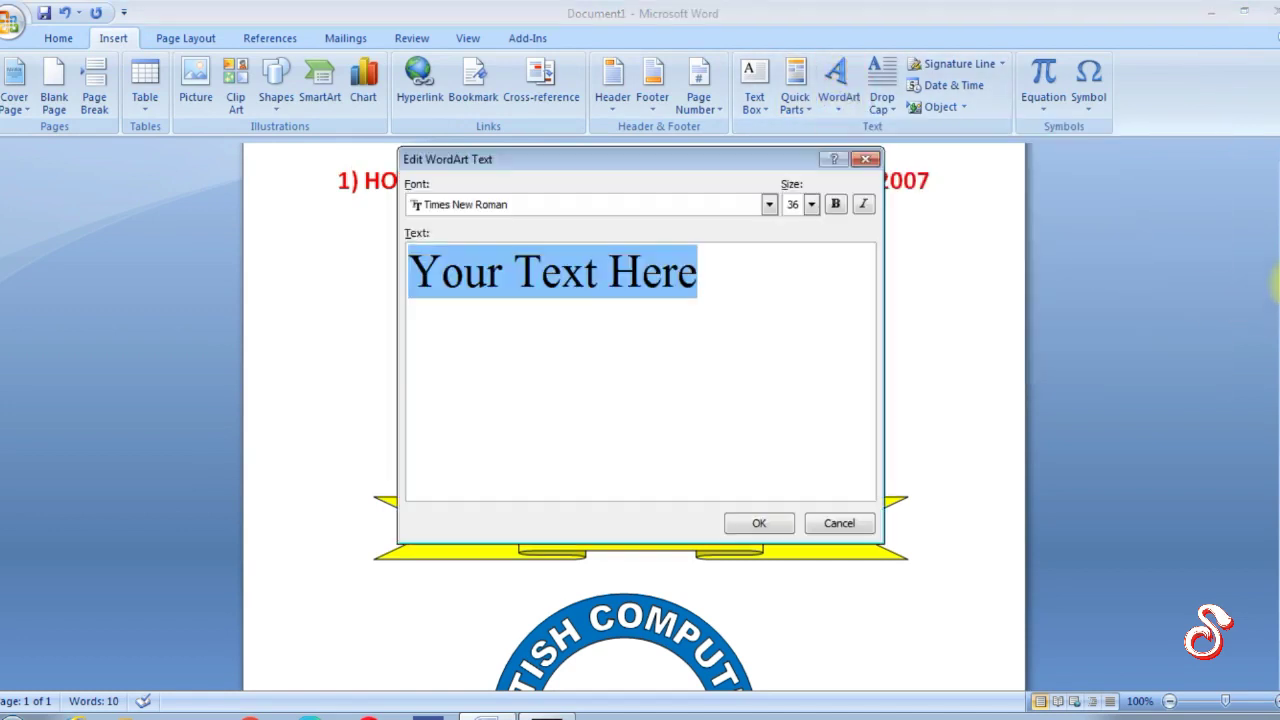
text(EDUCATION)
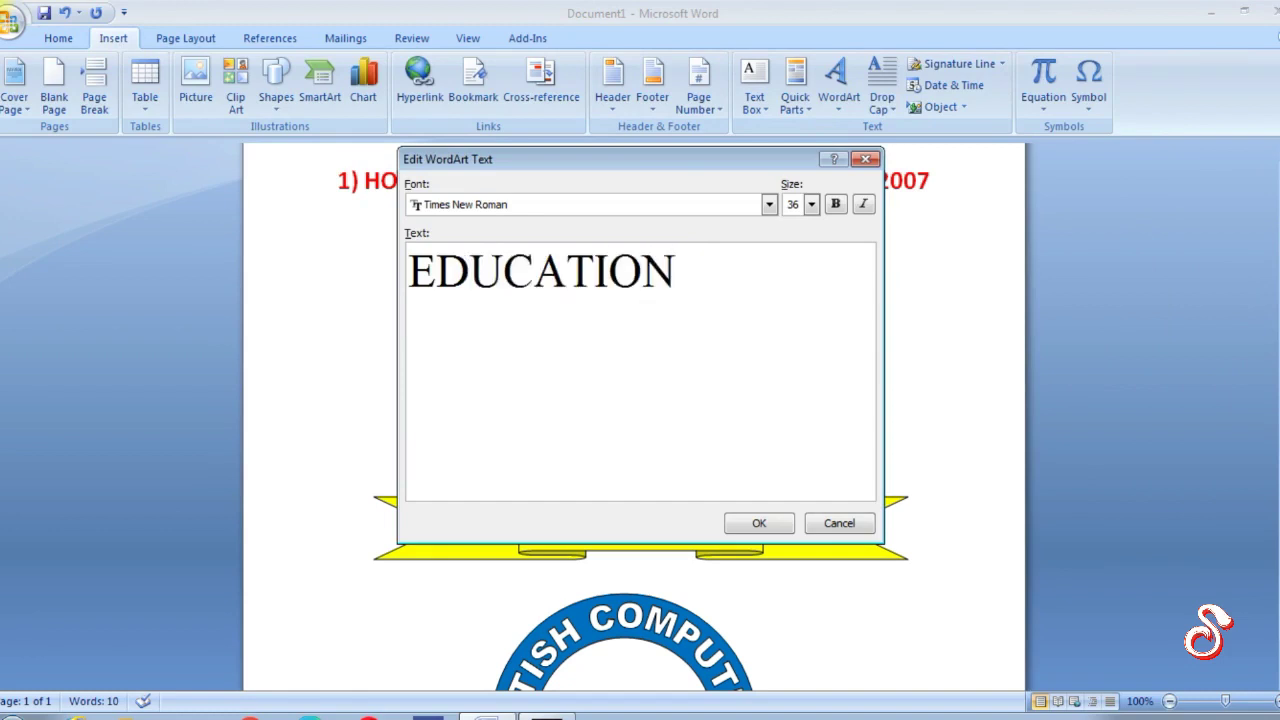
click(836, 204)
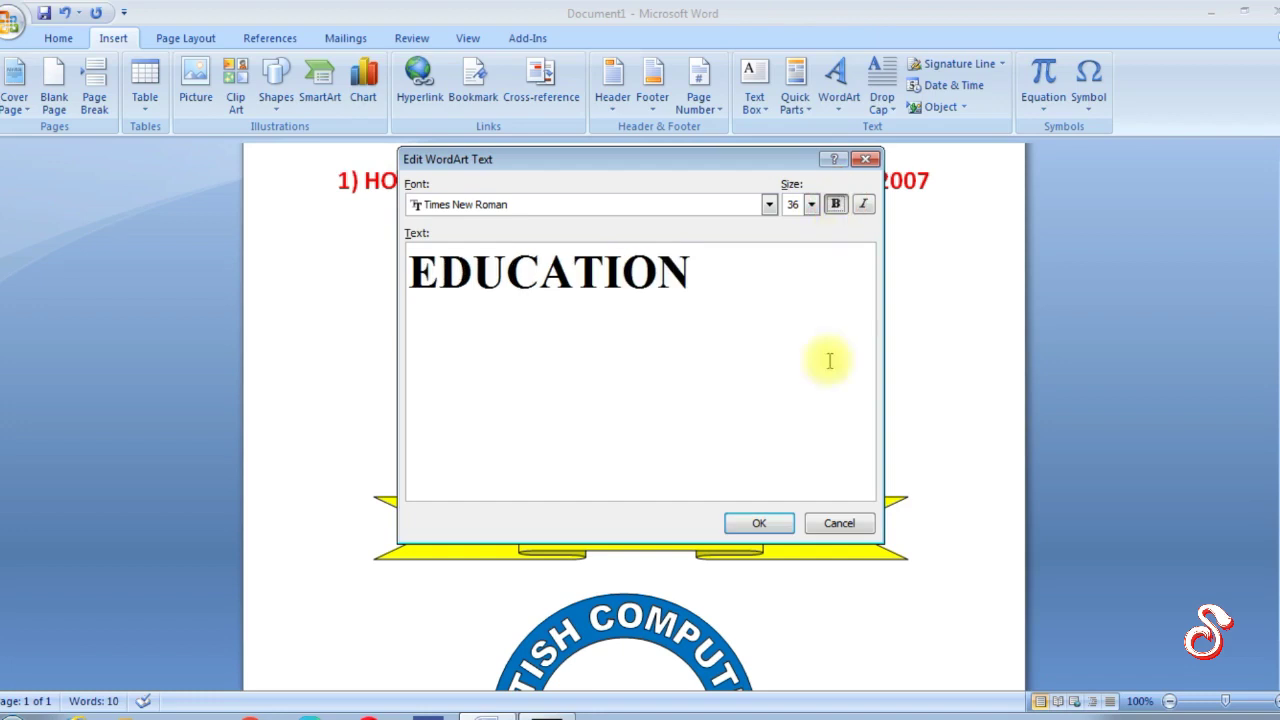
click(765, 523)
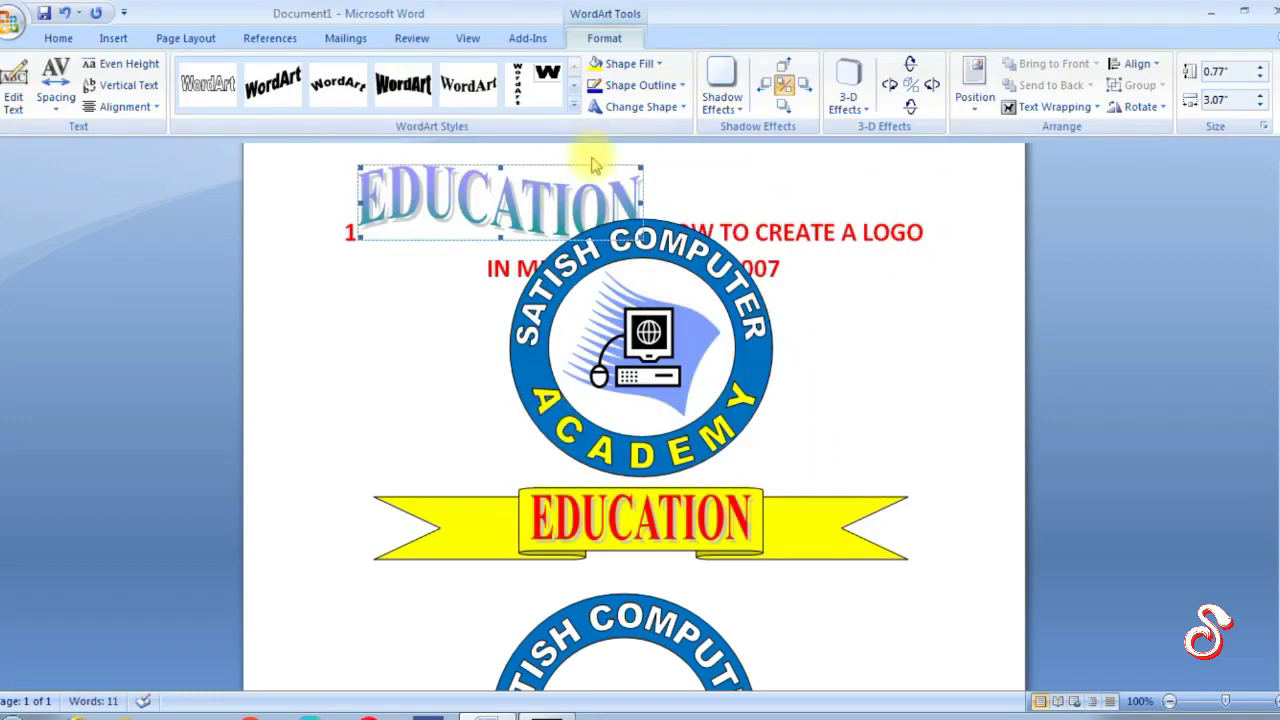
Set the EDUCATION WordArt to In Front of Text and fill it red
click(1057, 106)
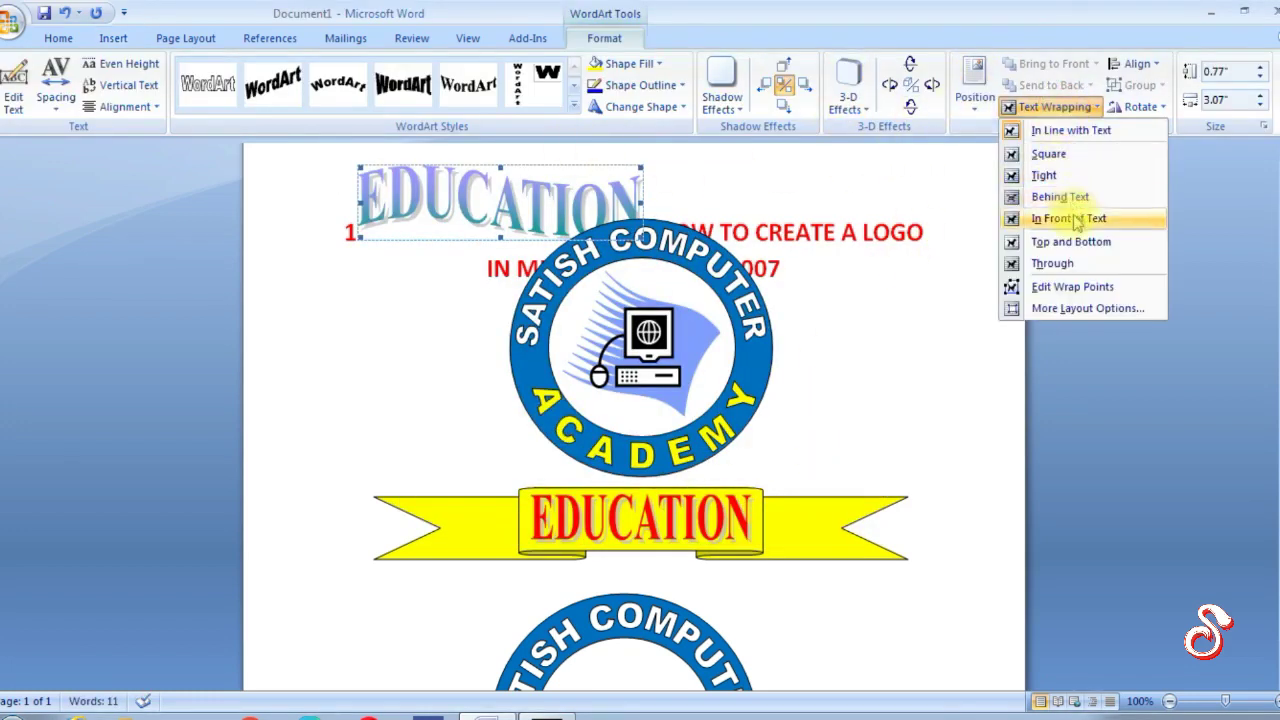
click(1065, 214)
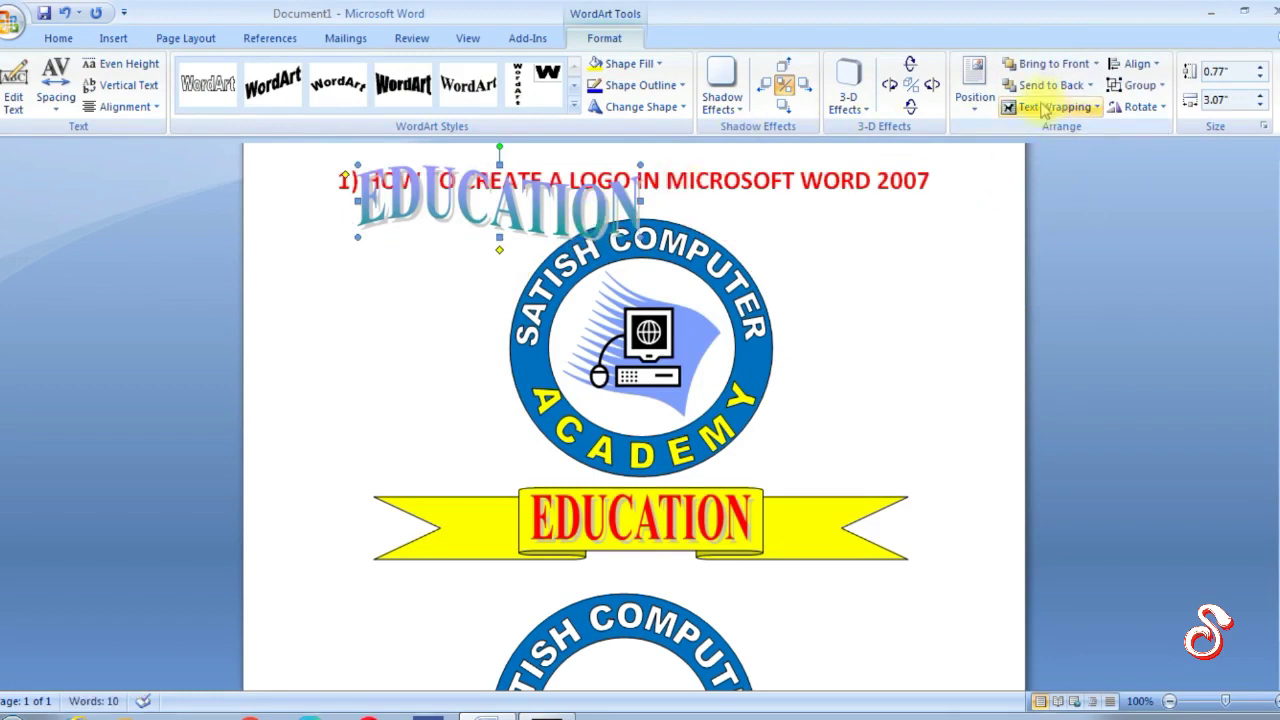
click(642, 106)
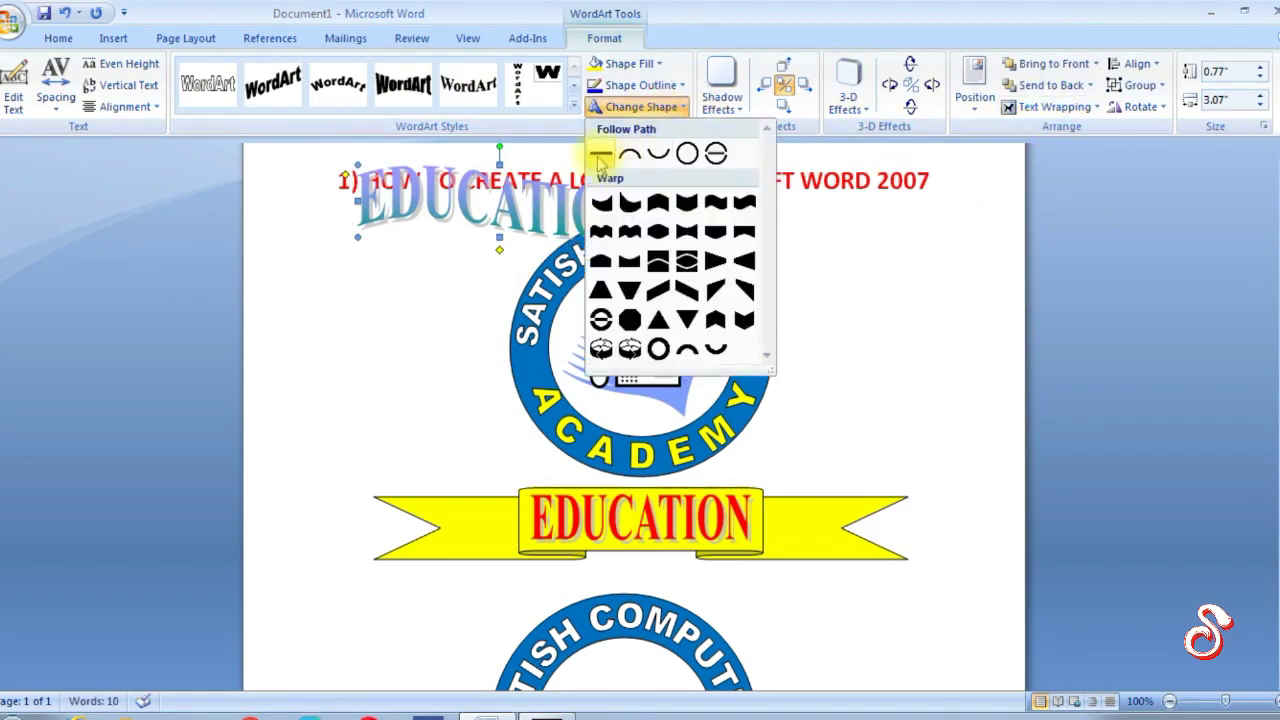
click(570, 215)
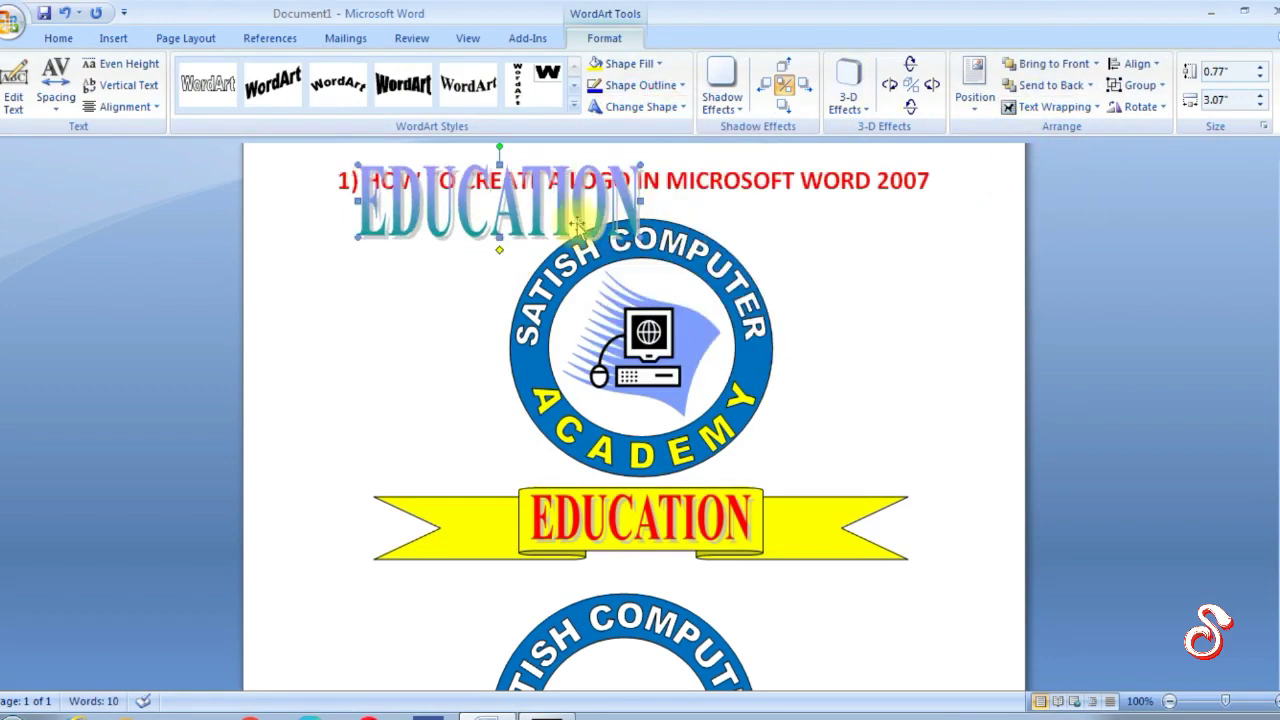
click(625, 63)
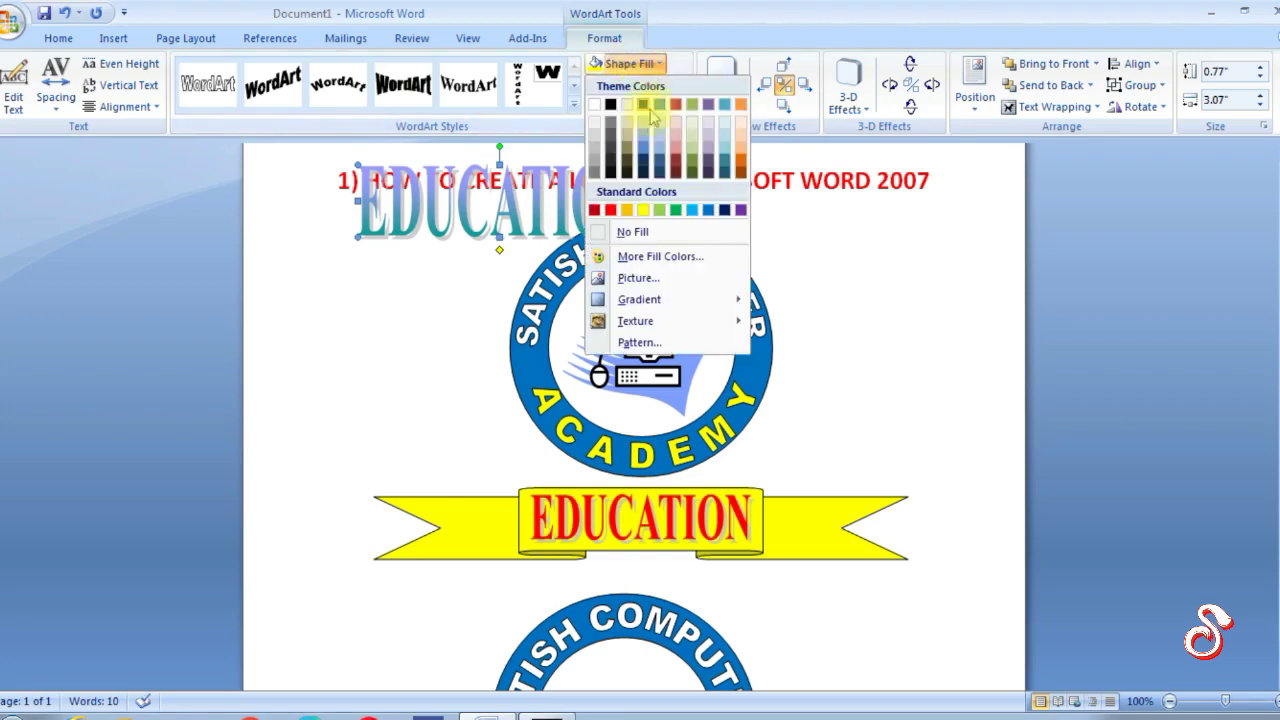
click(612, 210)
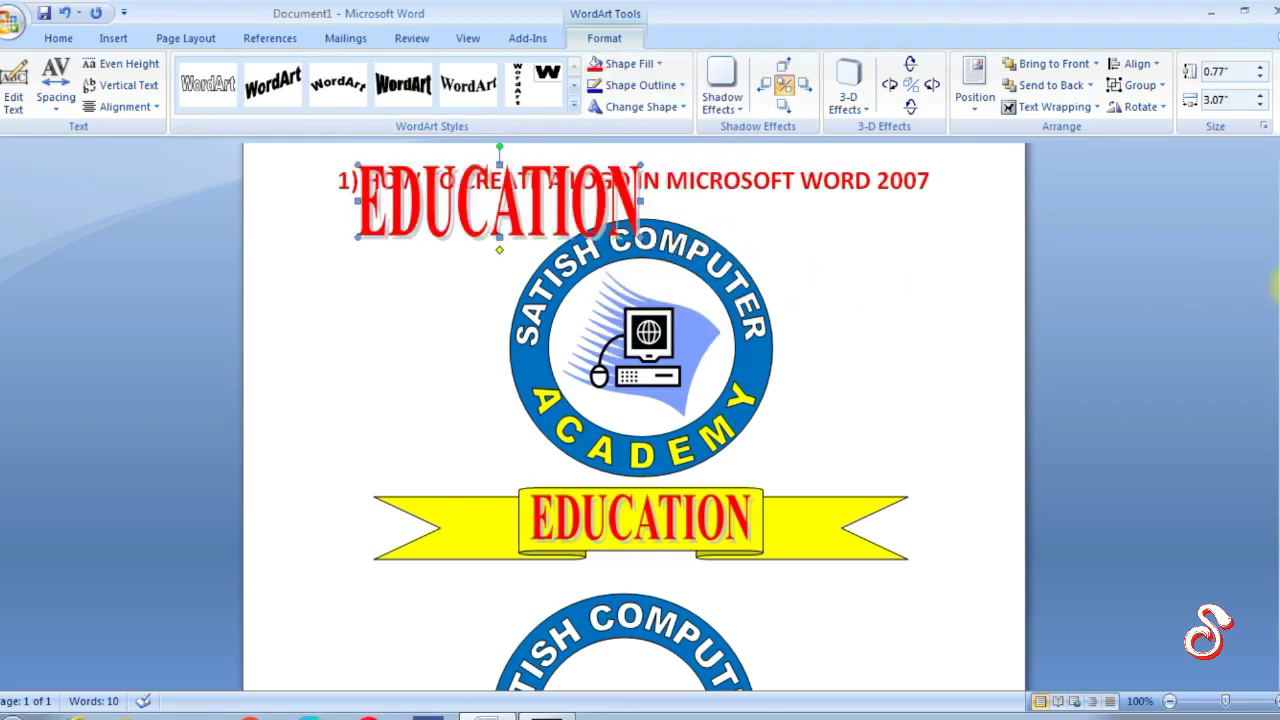
Move the EDUCATION WordArt onto the second logo's yellow banner and resize it, undoing an accidental logo move
scroll(900, 214, up, 1)
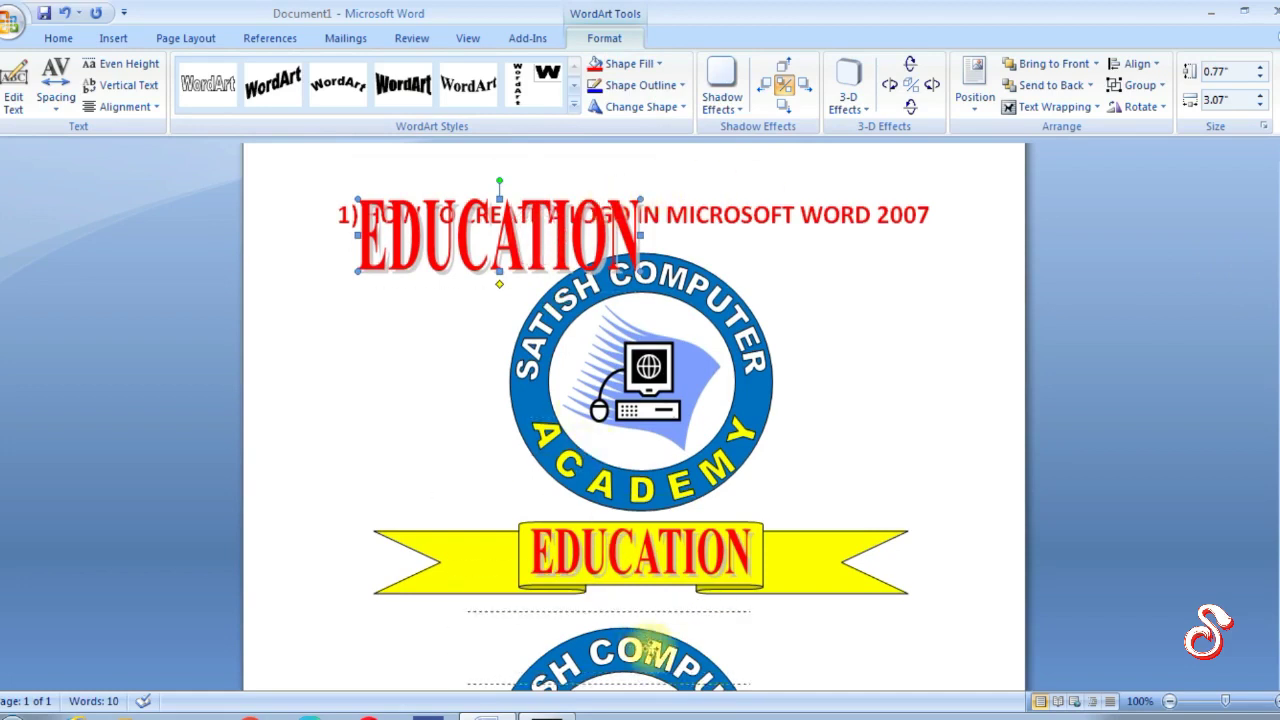
drag(537, 240, 648, 655)
scroll(1272, 430, down, 7)
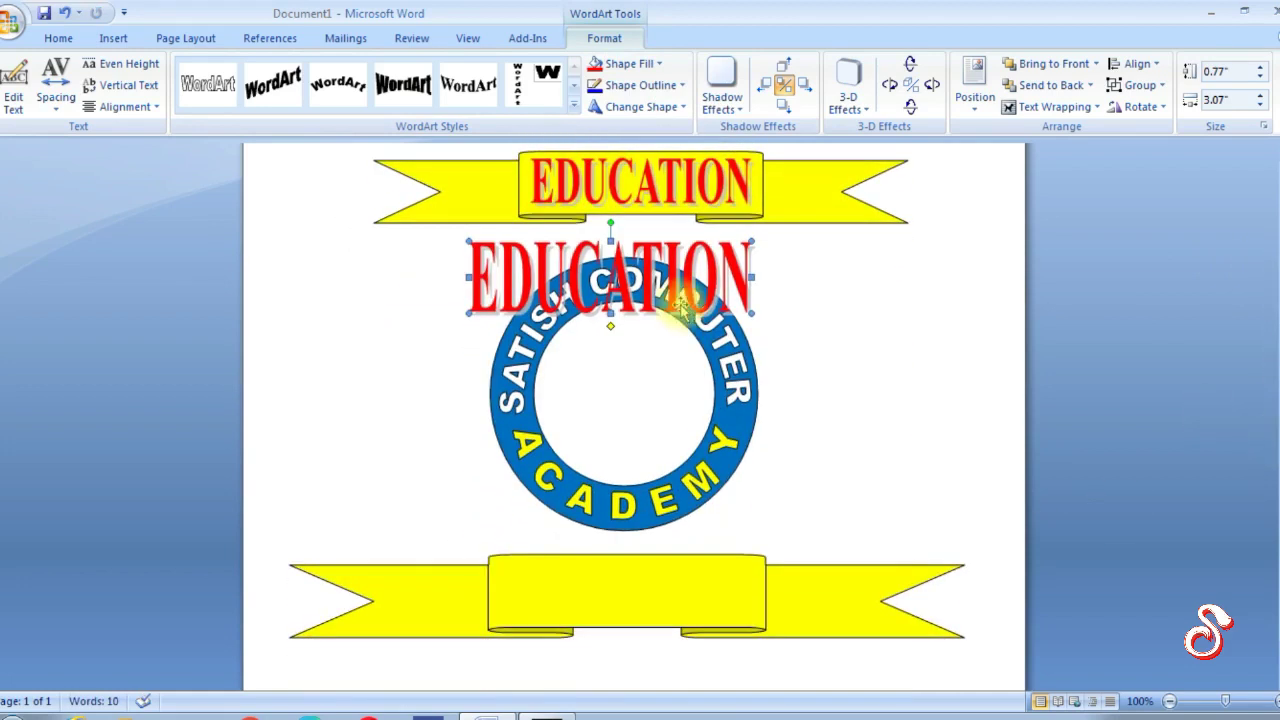
drag(648, 579, 648, 580)
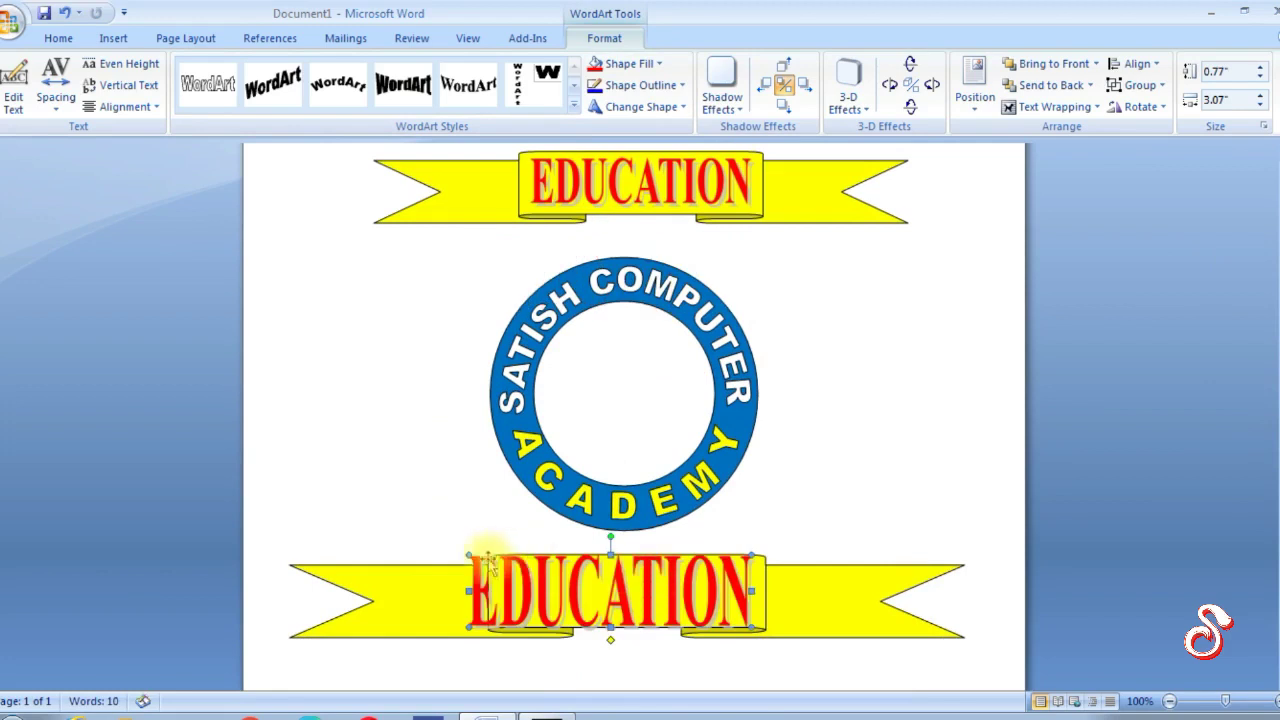
drag(463, 549, 537, 570)
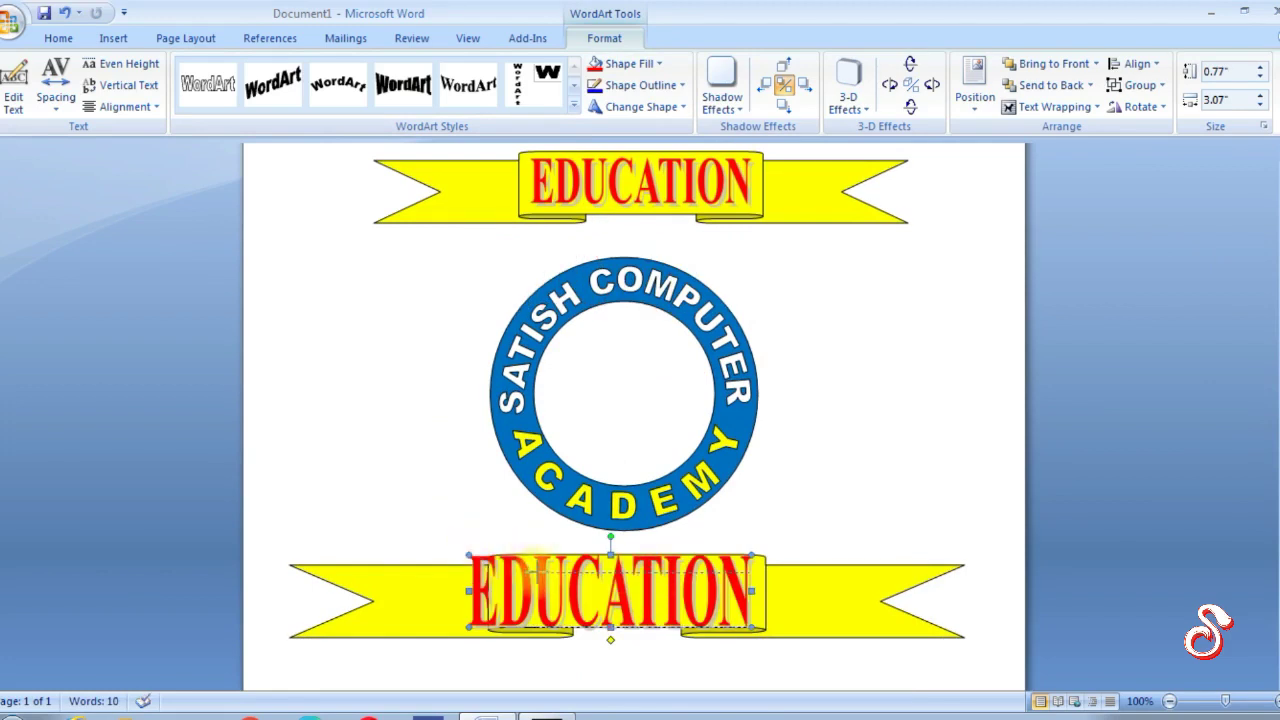
mouse_move(650, 598)
mouse_down()
mouse_move(636, 596)
mouse_move(651, 627)
mouse_move(609, 591)
mouse_up()
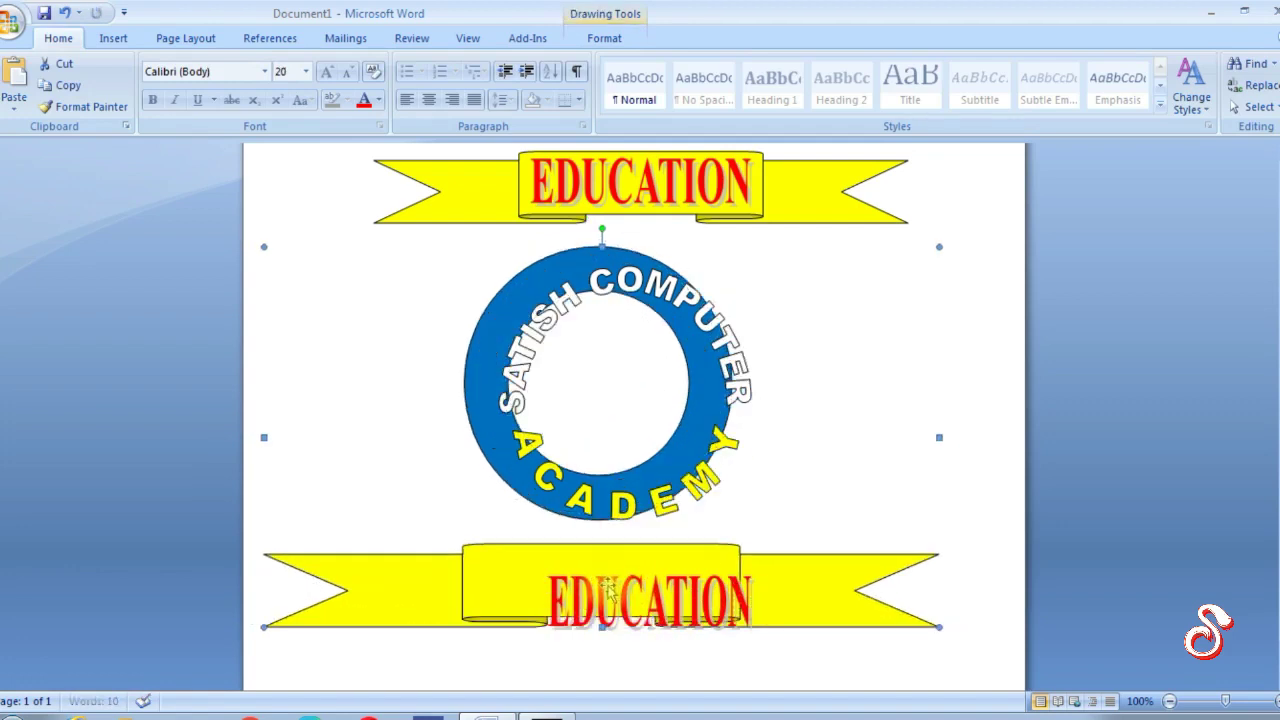
key(ctrl+z)
Widen the EDUCATION WordArt across the banner and nudge it until centred
click(577, 591)
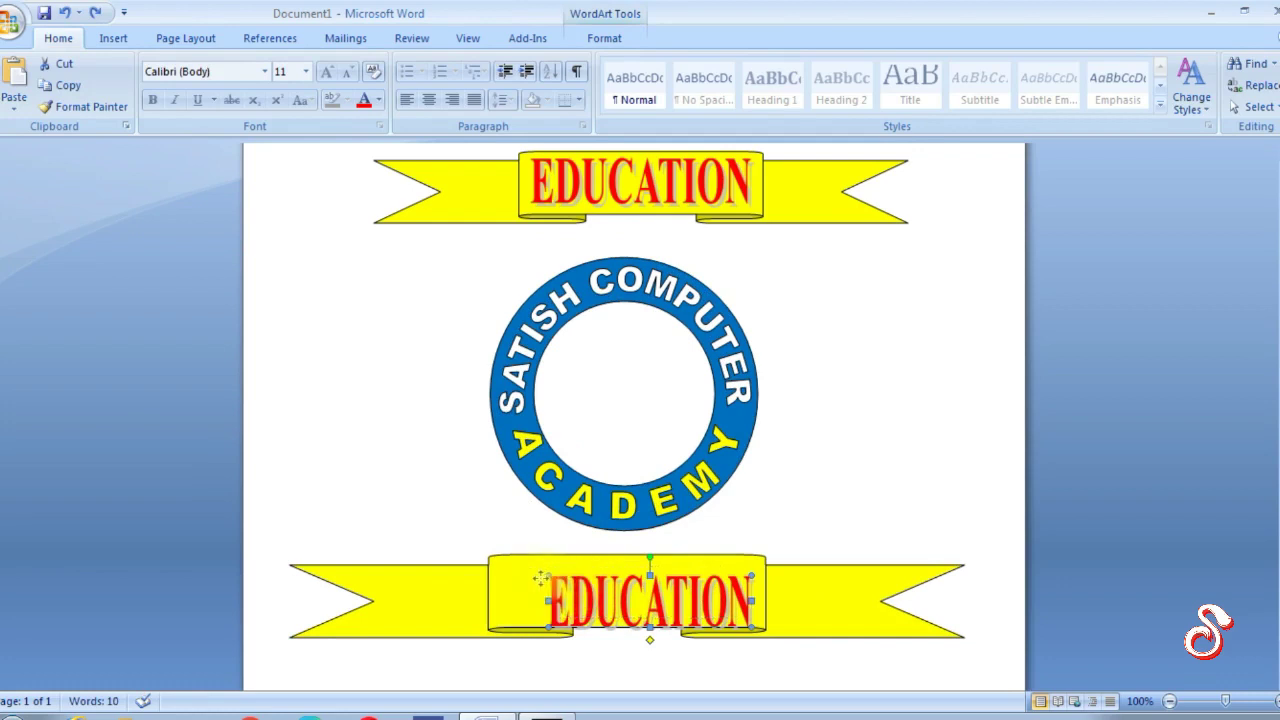
drag(539, 578, 502, 568)
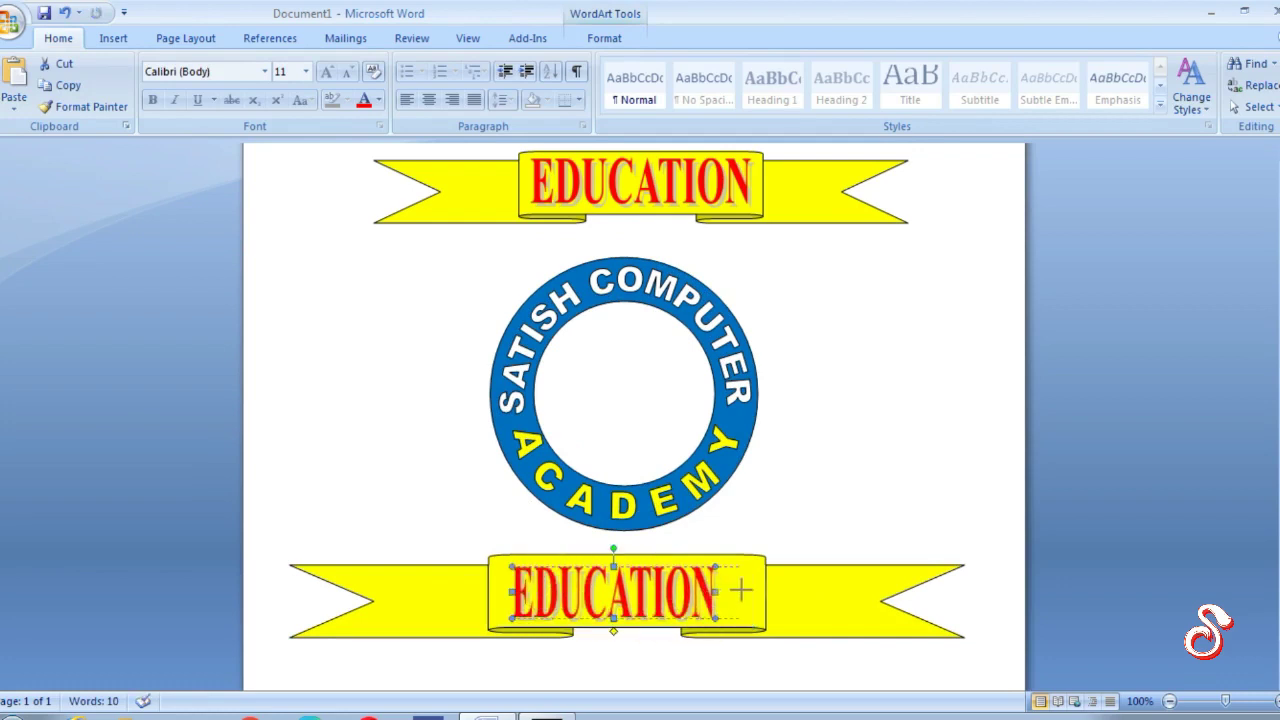
drag(741, 590, 741, 590)
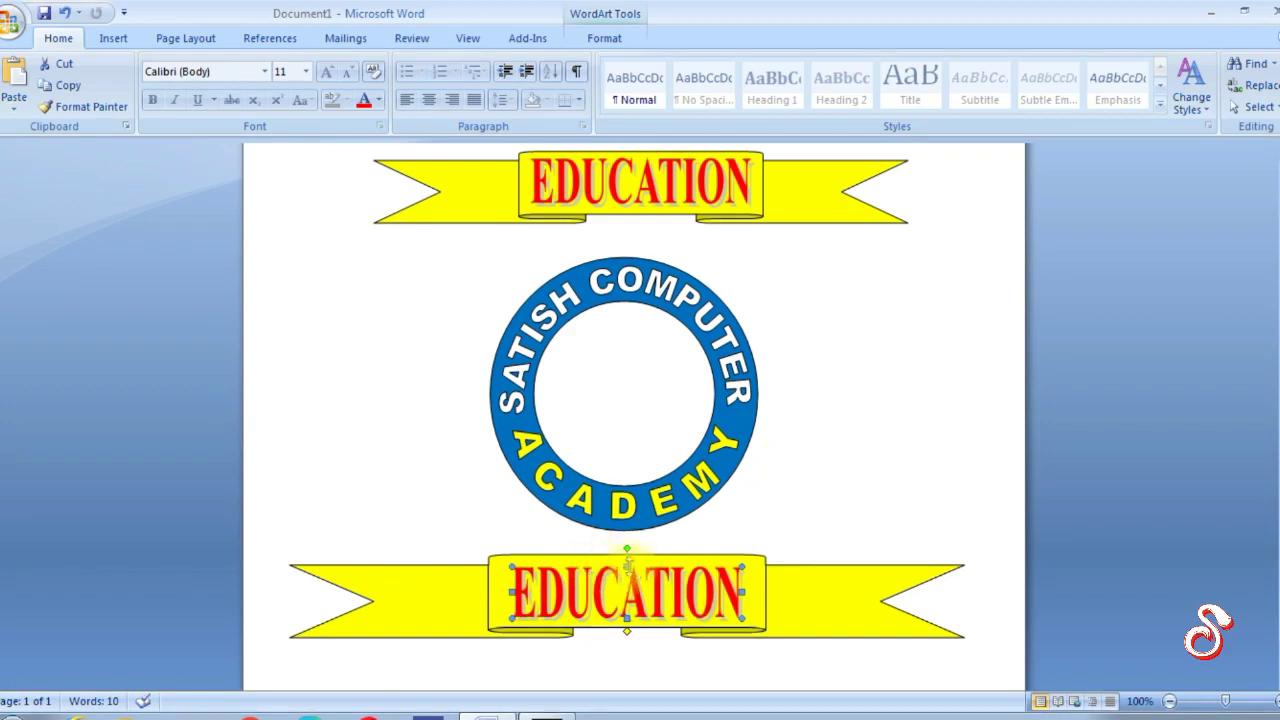
drag(626, 577, 626, 578)
key(ctrl+Up)
key(ctrl+Up)
key(ctrl+Up)
key(ctrl+Up)
key(ctrl+Up)
key(ctrl+Up)
key(ctrl+Up)
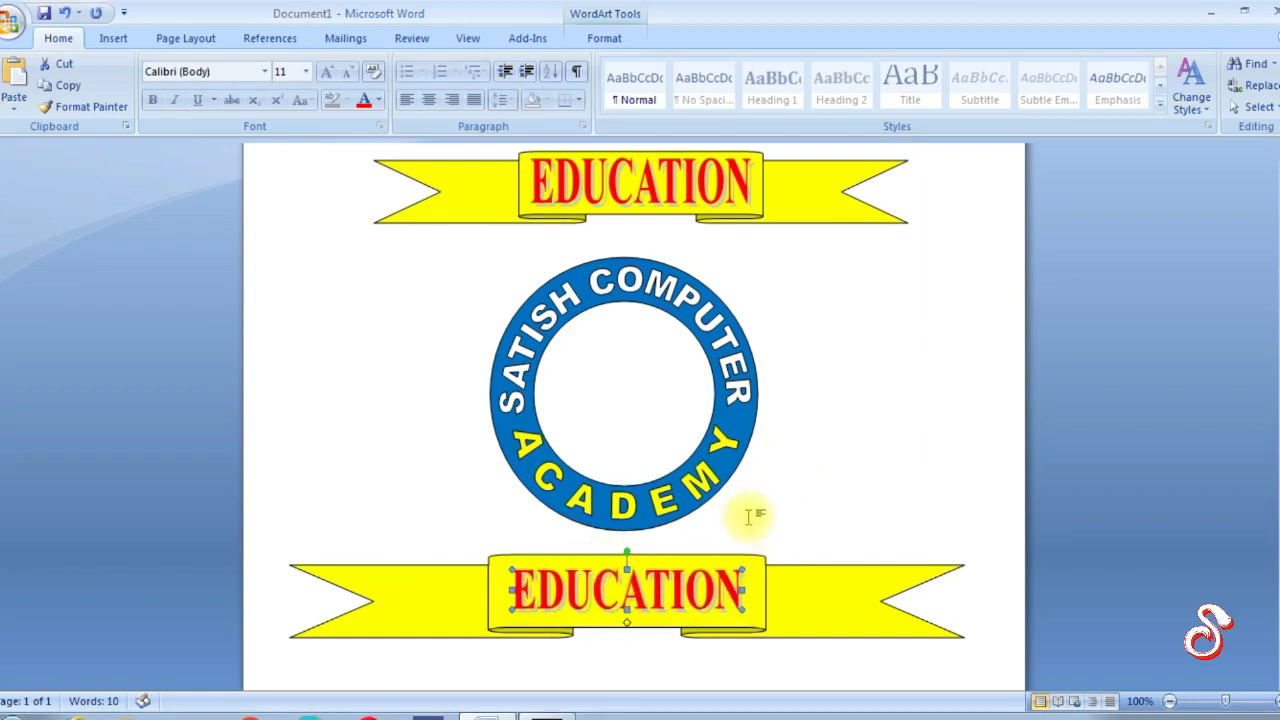
key(ctrl+Up)
key(ctrl+Right)
key(ctrl+Right)
key(ctrl+Right)
key(ctrl+Left)
key(ctrl+Left)
key(ctrl+Left)
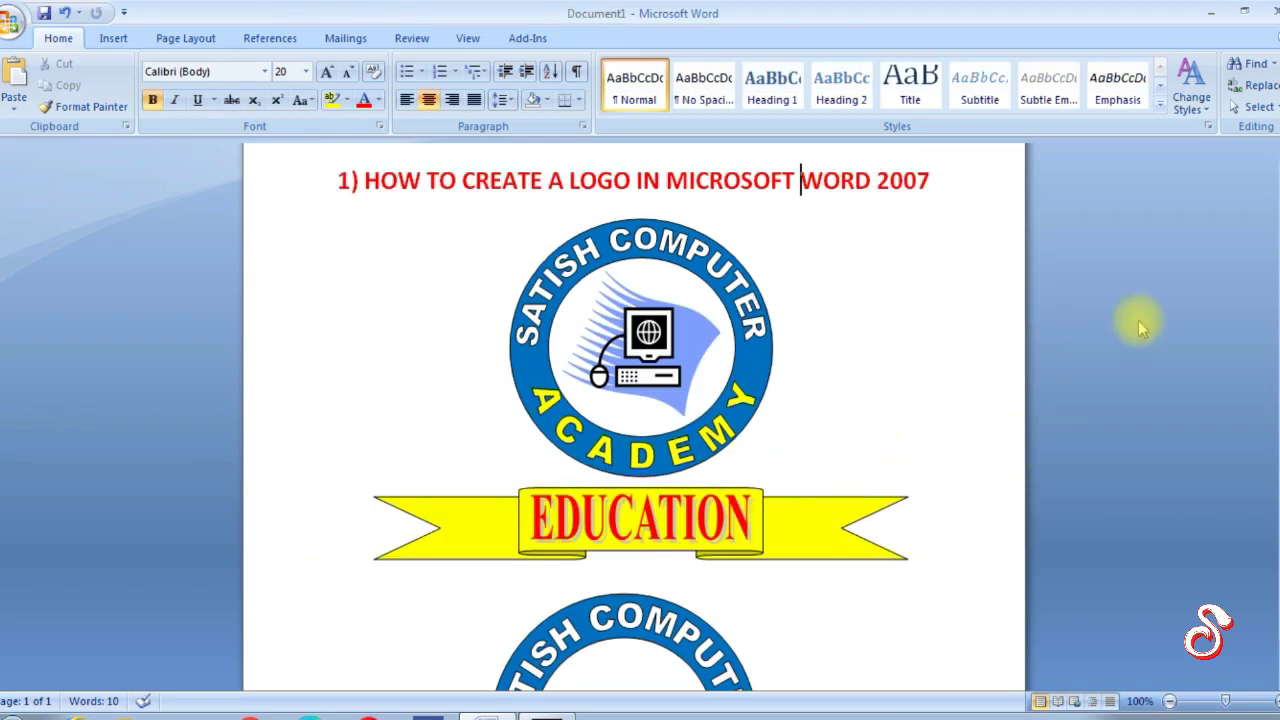
Group the EDUCATION WordArt with the yellow ribbon
click(574, 514)
shift+click(448, 520)
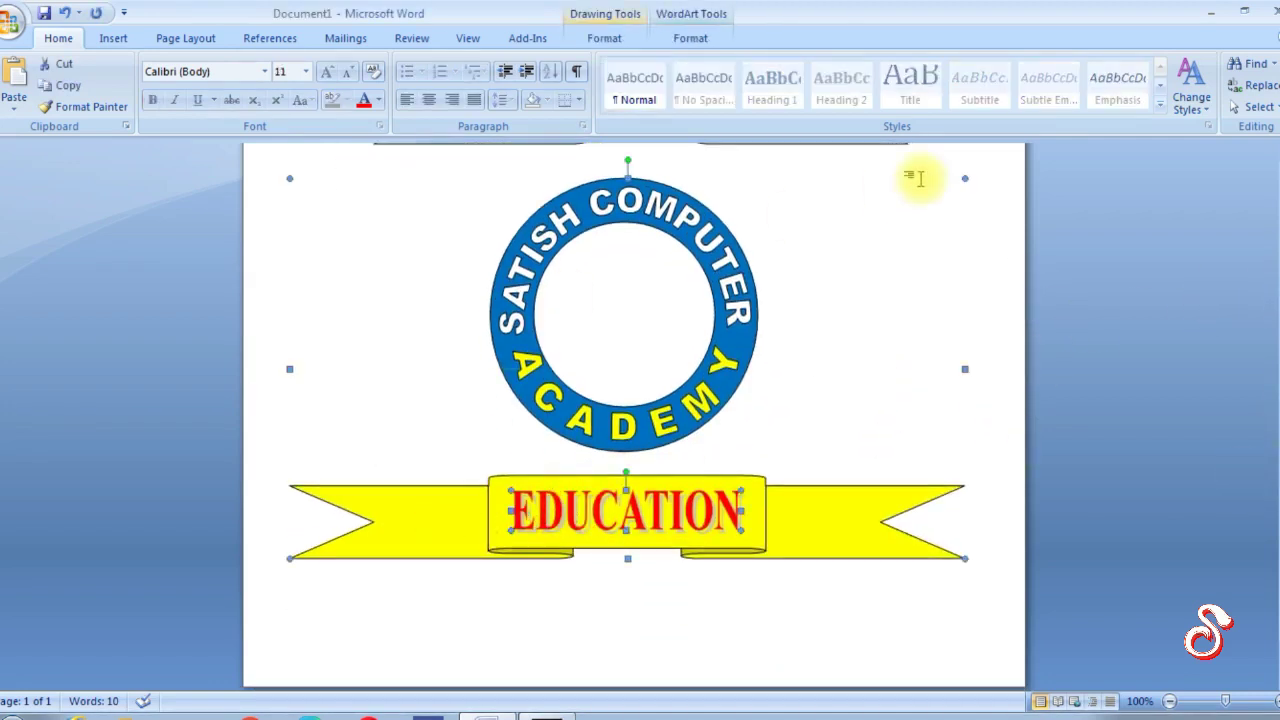
click(703, 38)
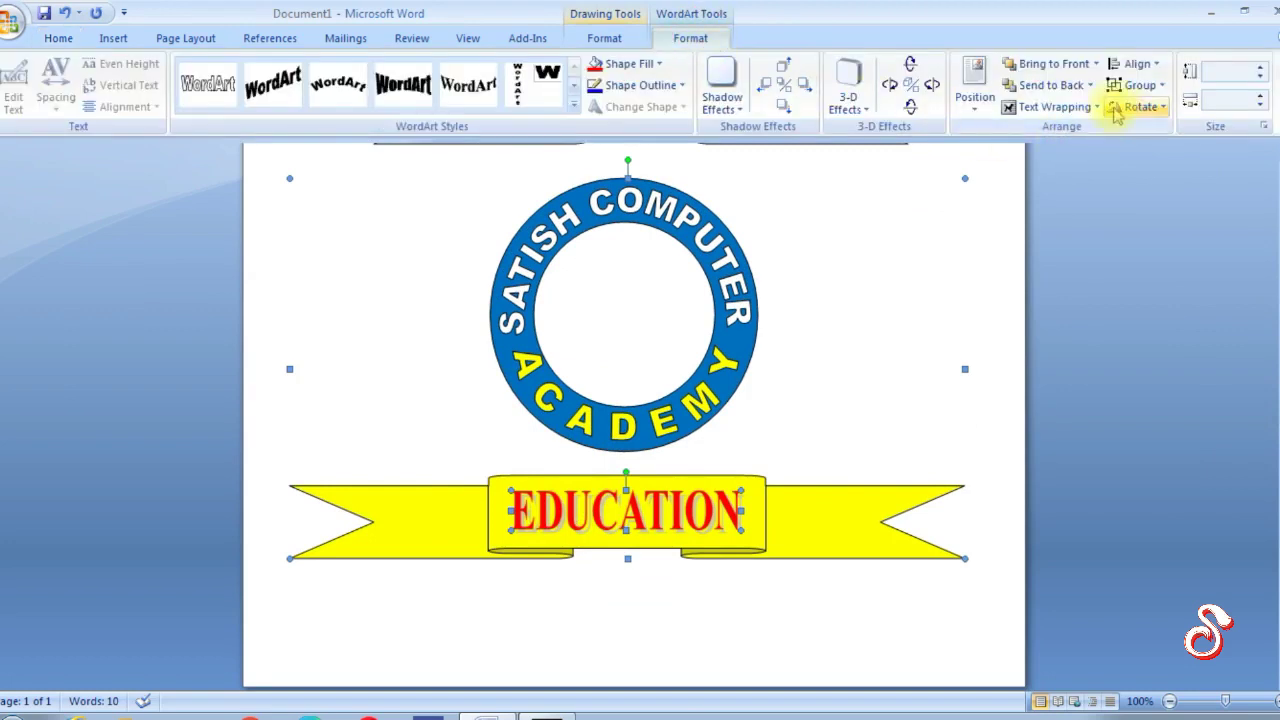
click(1055, 106)
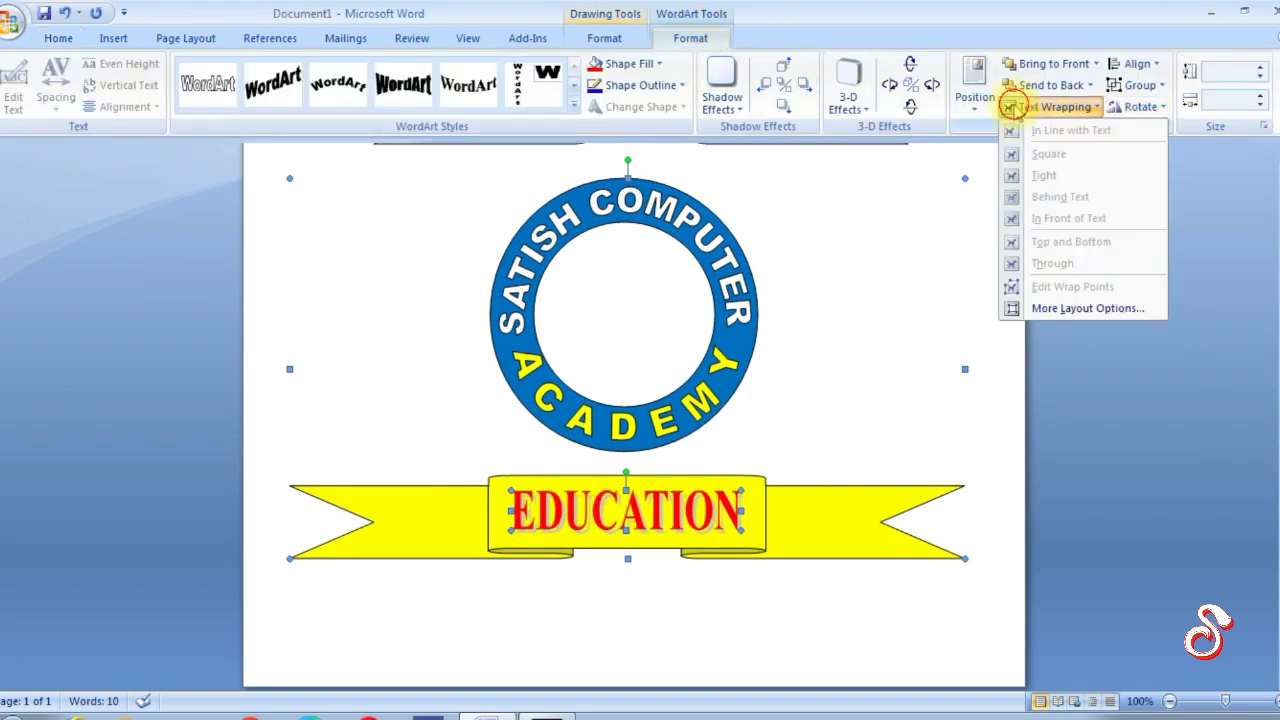
click(1140, 85)
click(1150, 103)
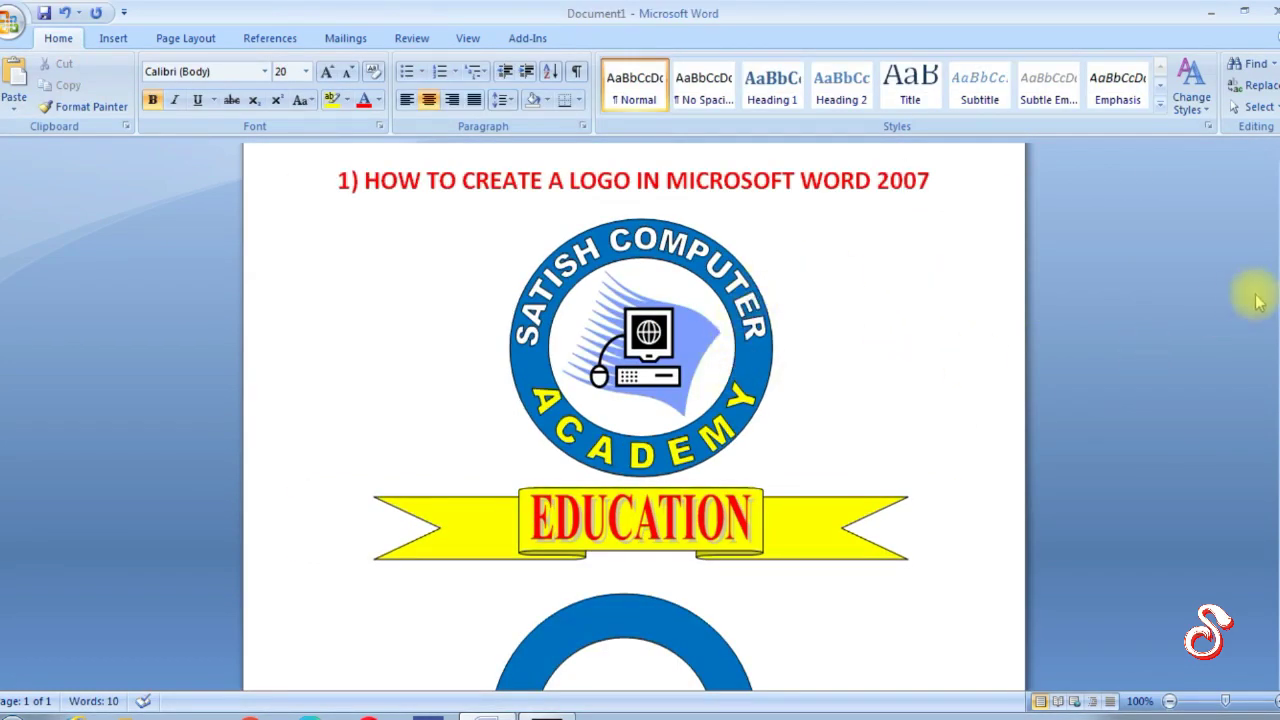
Send the second logo's blue ring behind its curved lettering
scroll(1258, 320, down, 4)
scroll(1262, 390, down, 1)
click(614, 444)
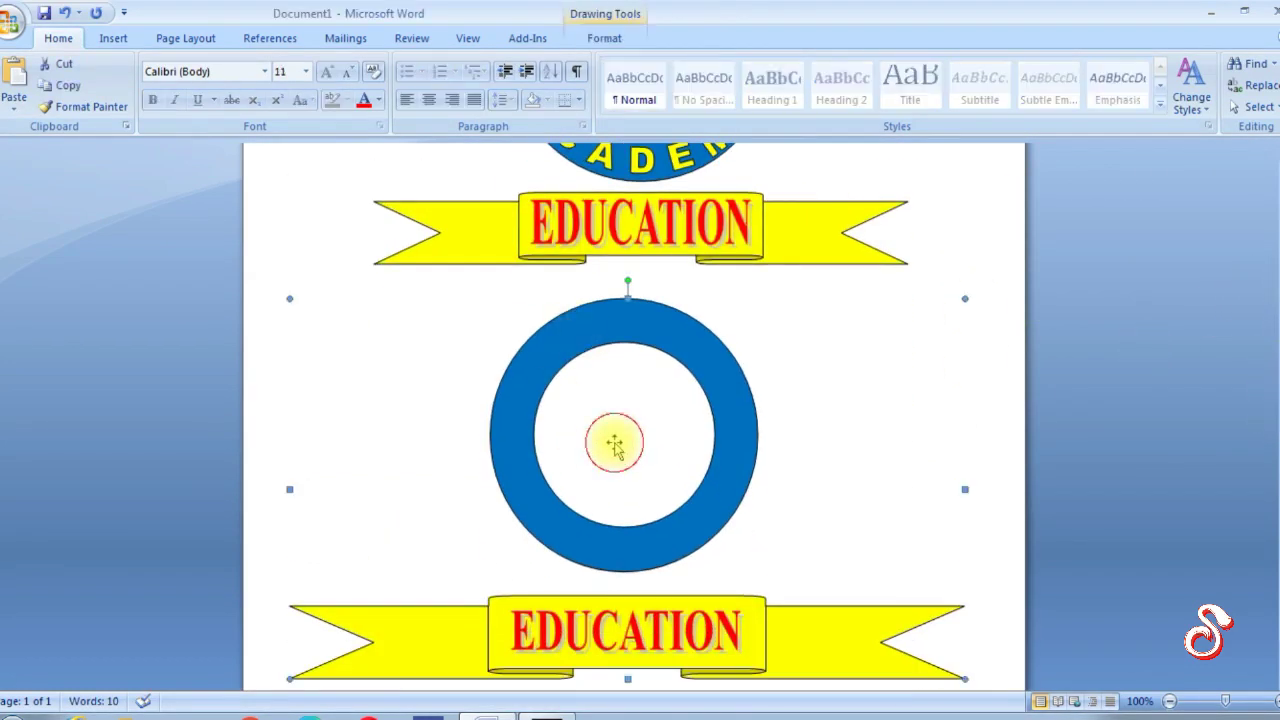
click(620, 40)
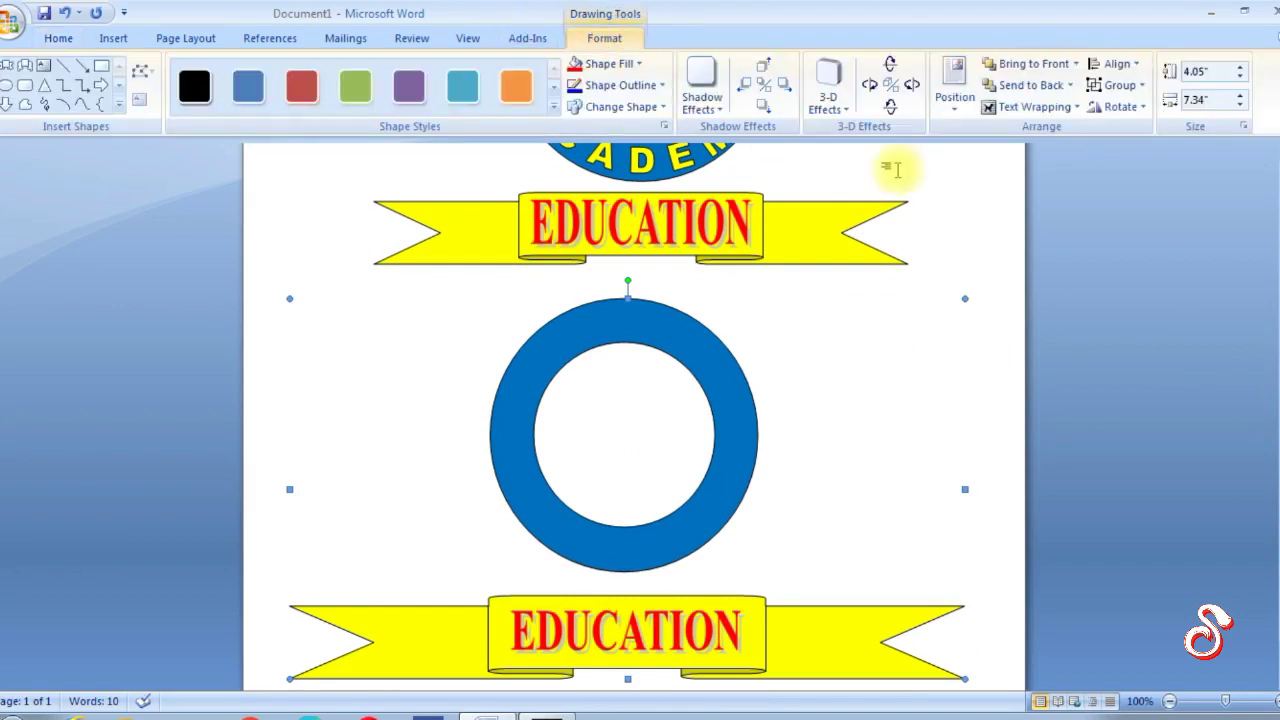
click(1005, 85)
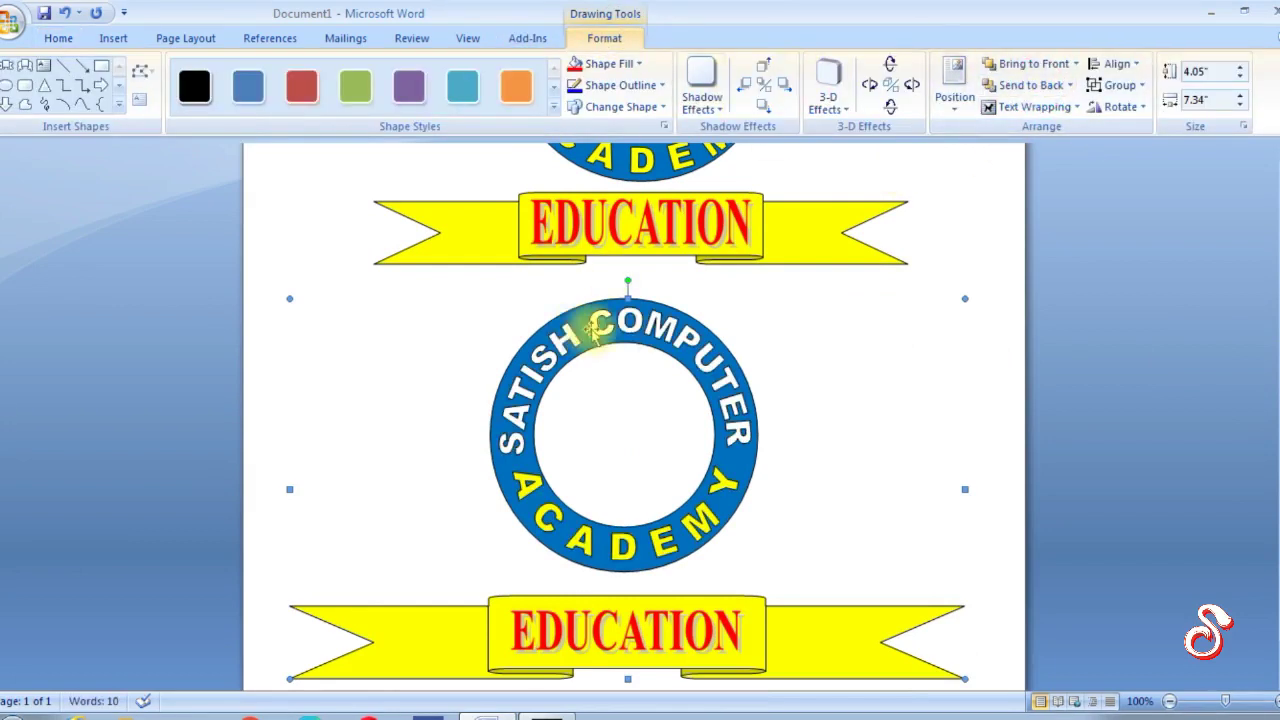
Group the ring, lettering and EDUCATION ribbon into one object
click(1118, 85)
click(1145, 113)
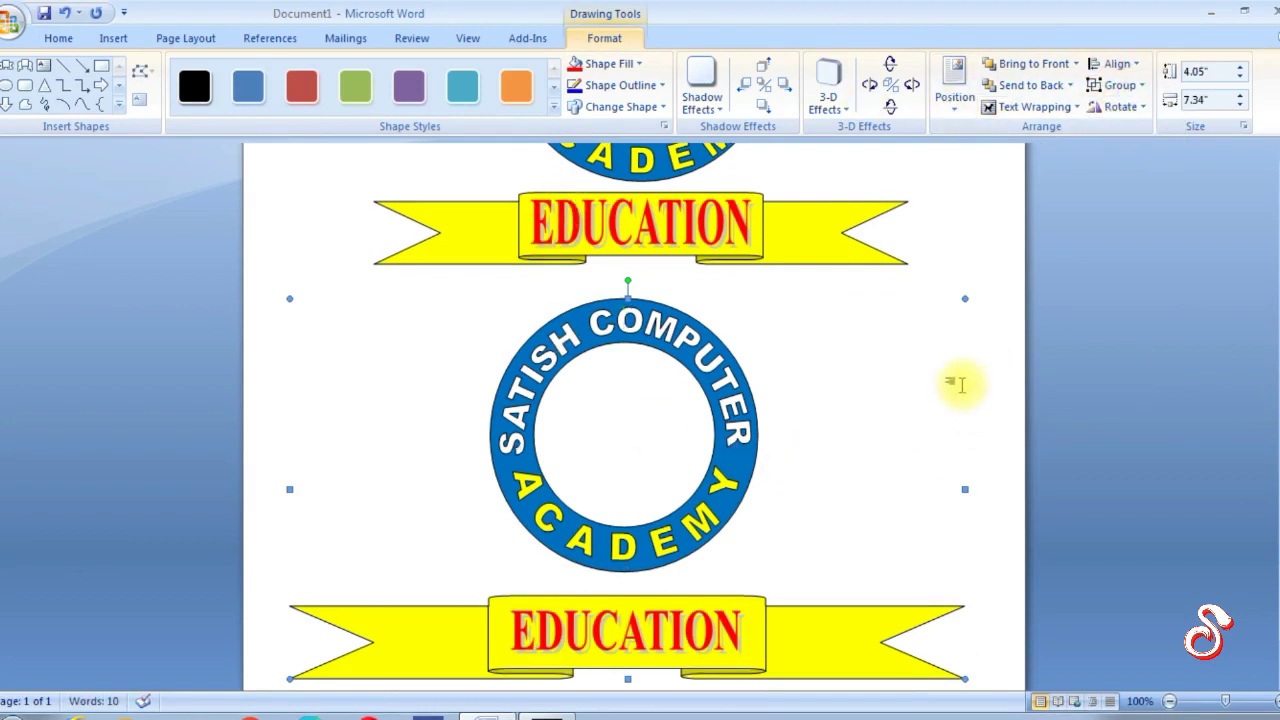
click(977, 414)
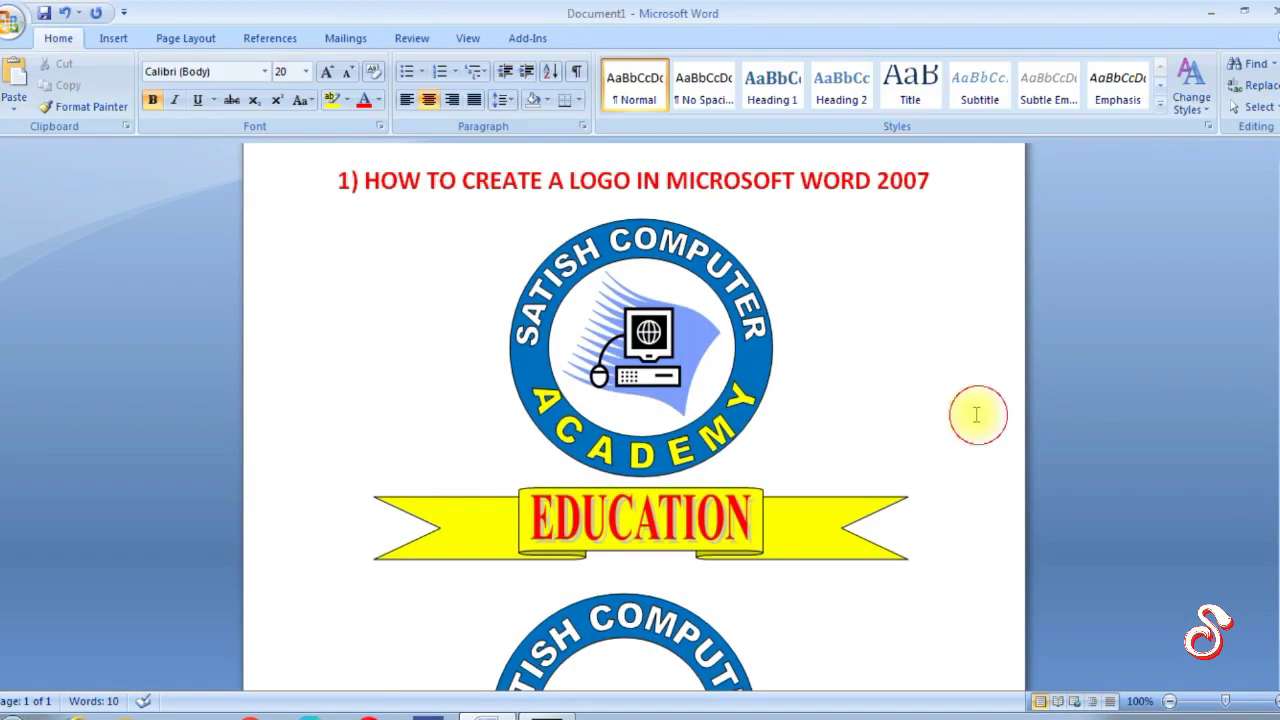
scroll(1273, 450, down, 4)
scroll(1273, 455, down, 2)
scroll(1273, 455, up, 2)
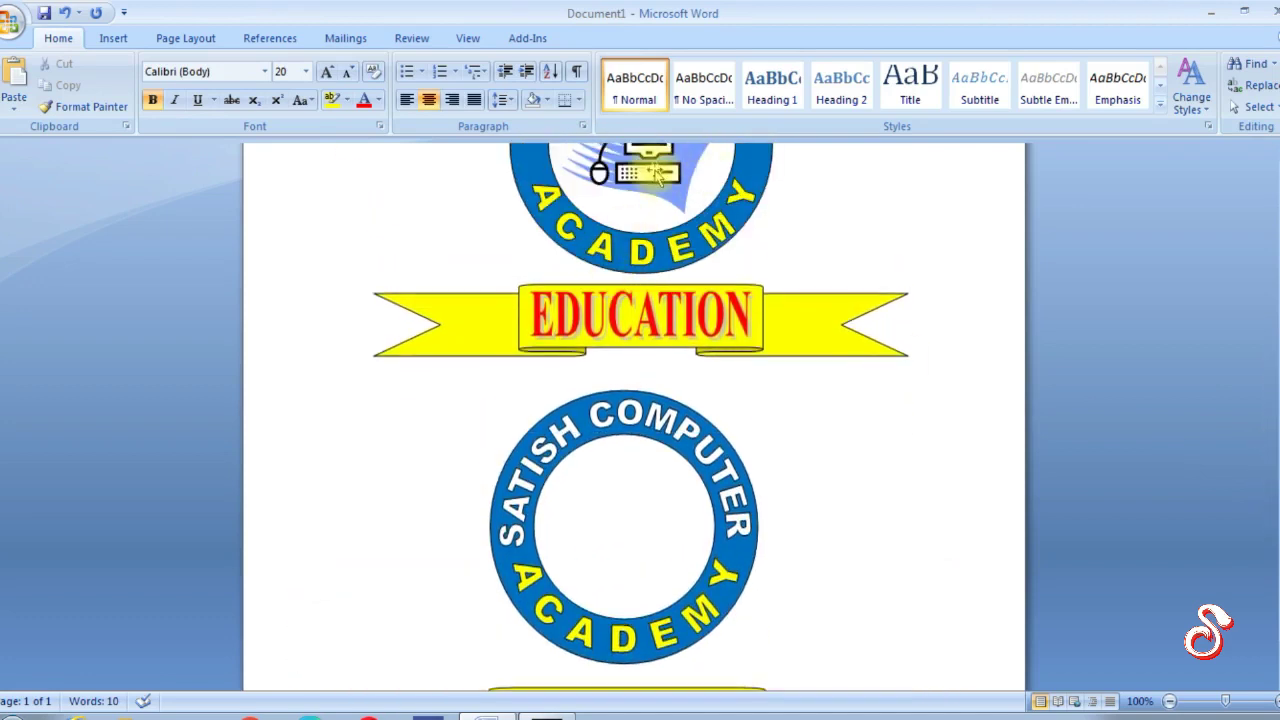
scroll(1273, 420, up, 1)
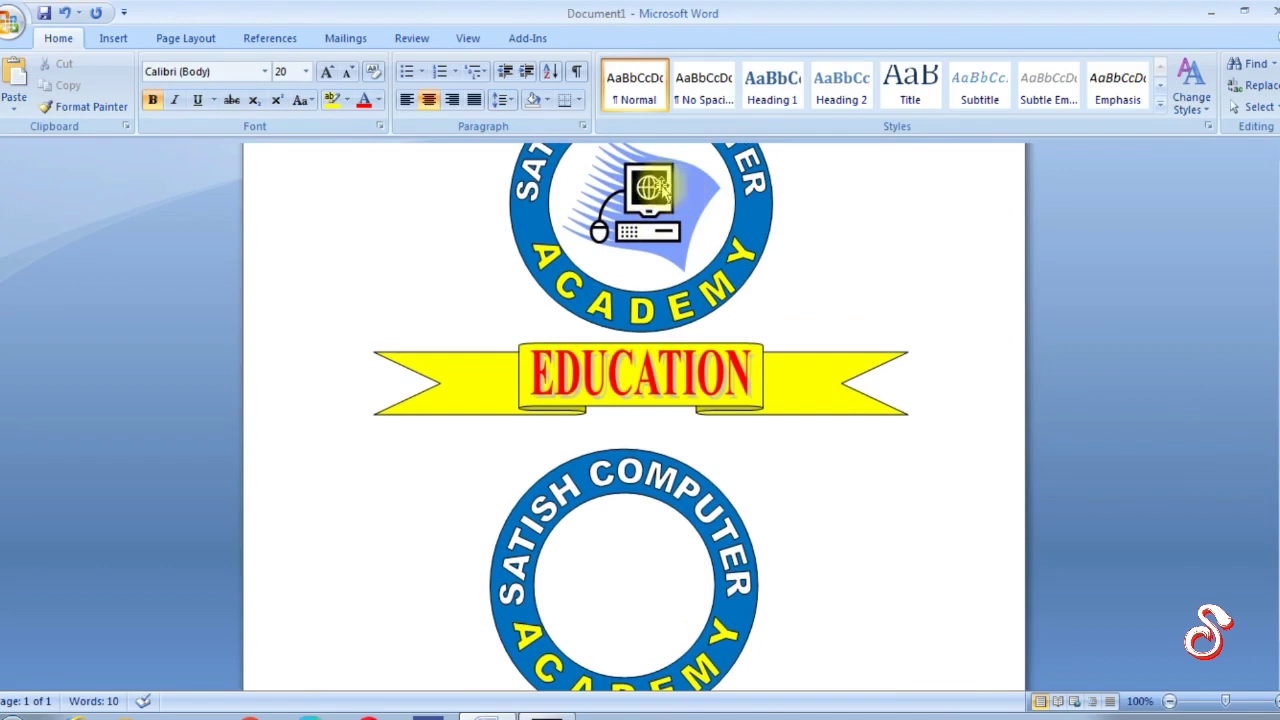
Search Clip Art for COMPUTER and insert the computer clip
click(118, 42)
click(235, 86)
click(1170, 192)
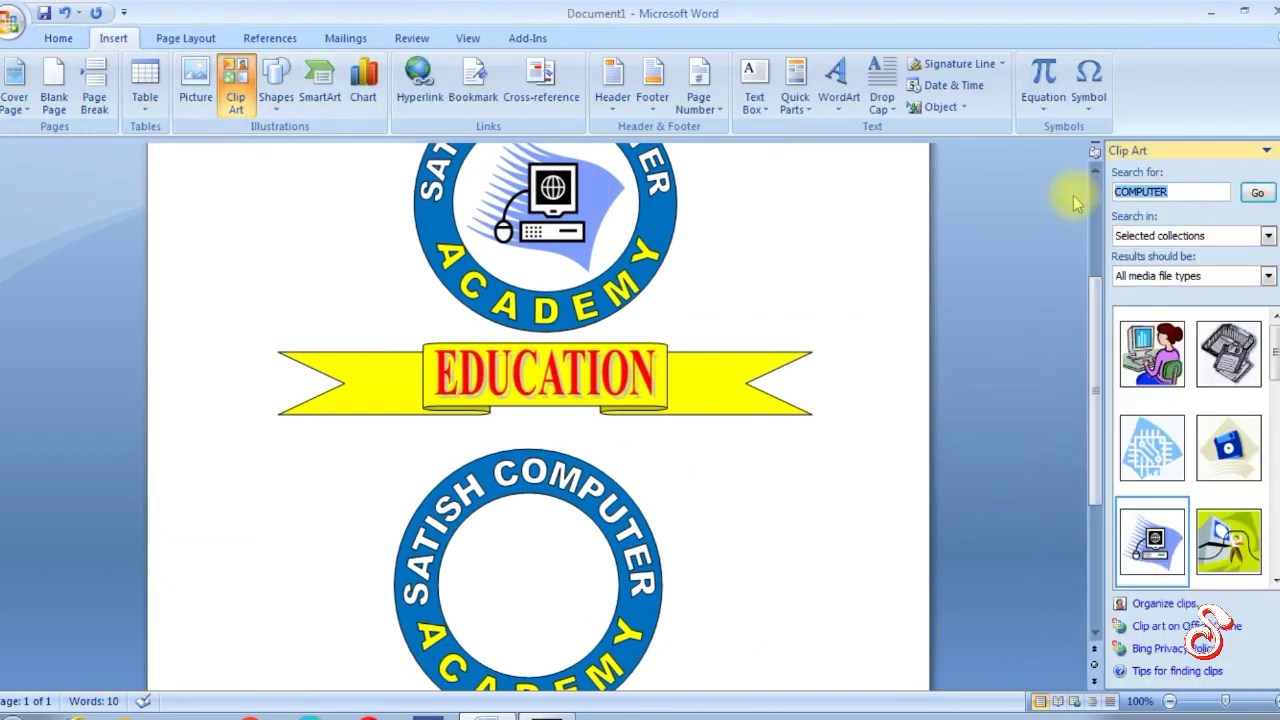
text(C)
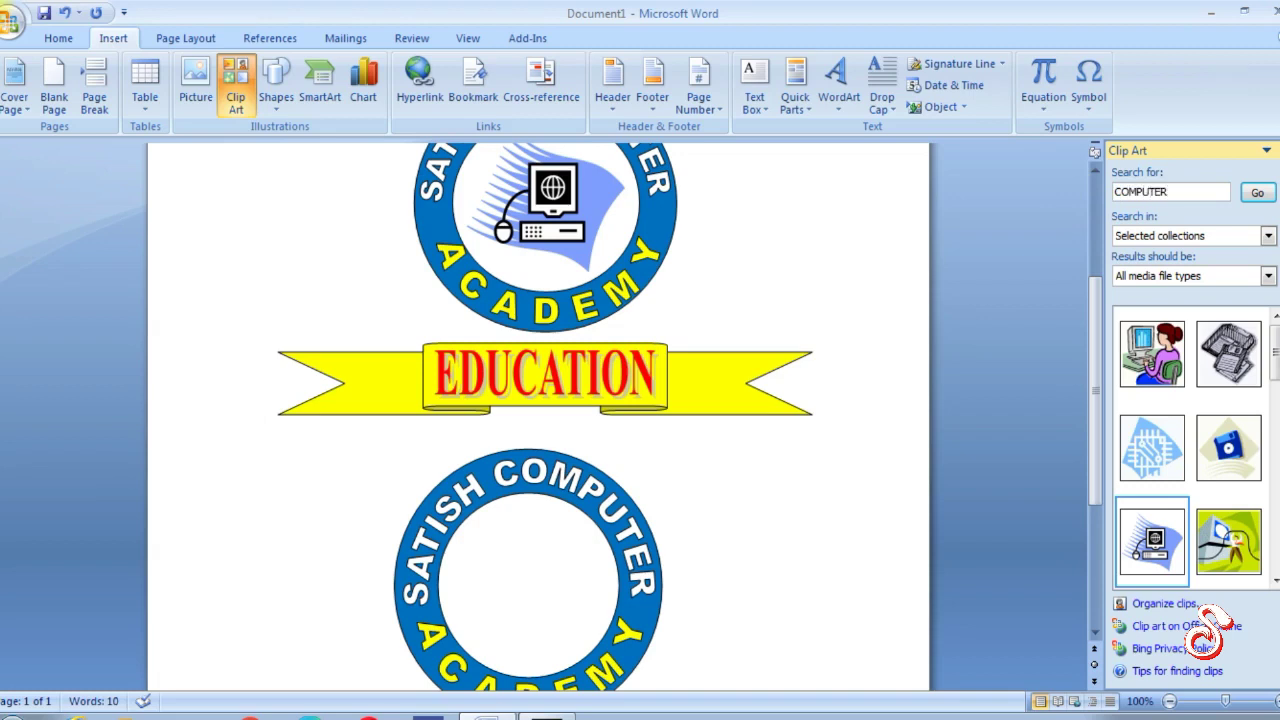
click(1262, 191)
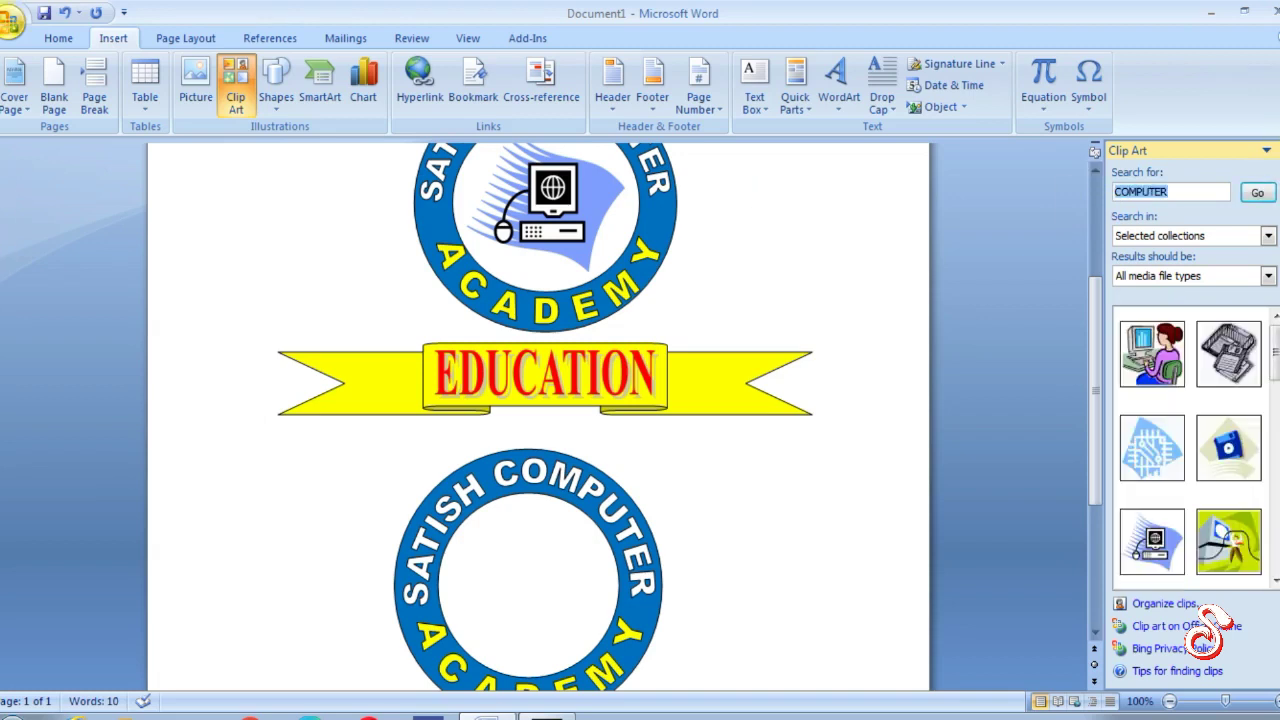
click(1165, 565)
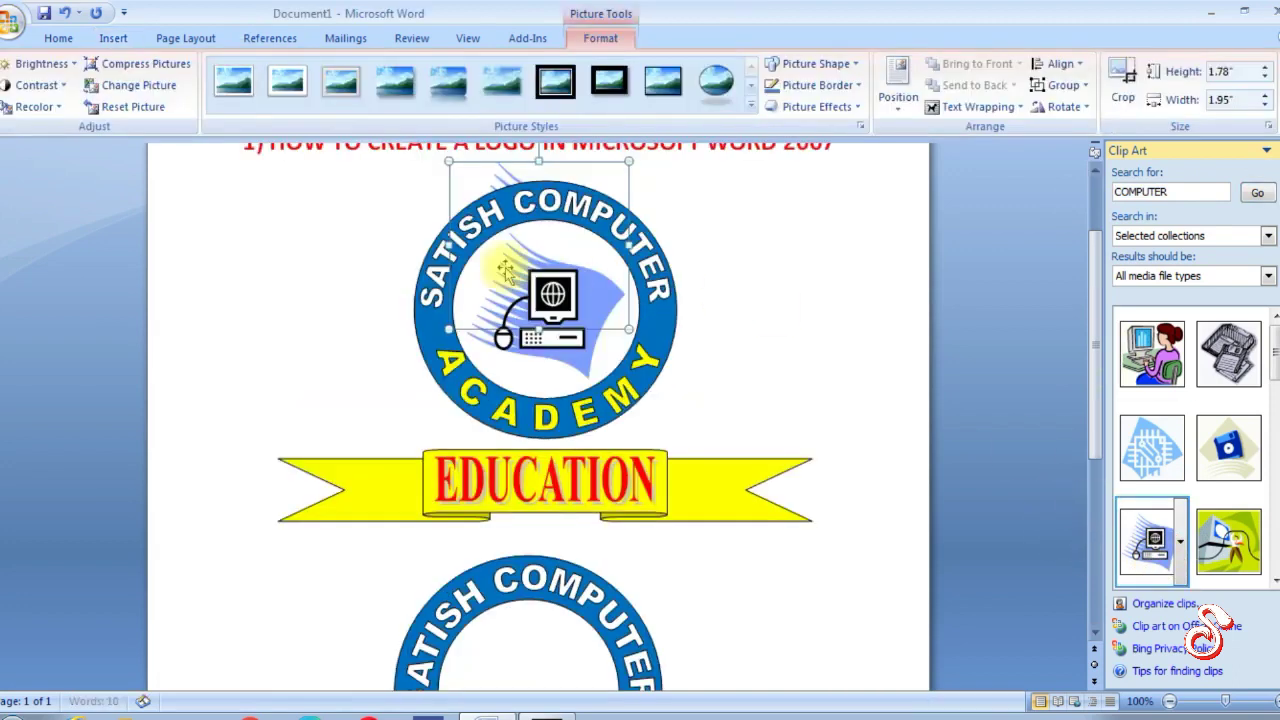
Set the clip art to In Front of Text, place it inside the second ring, and close the pane
click(988, 107)
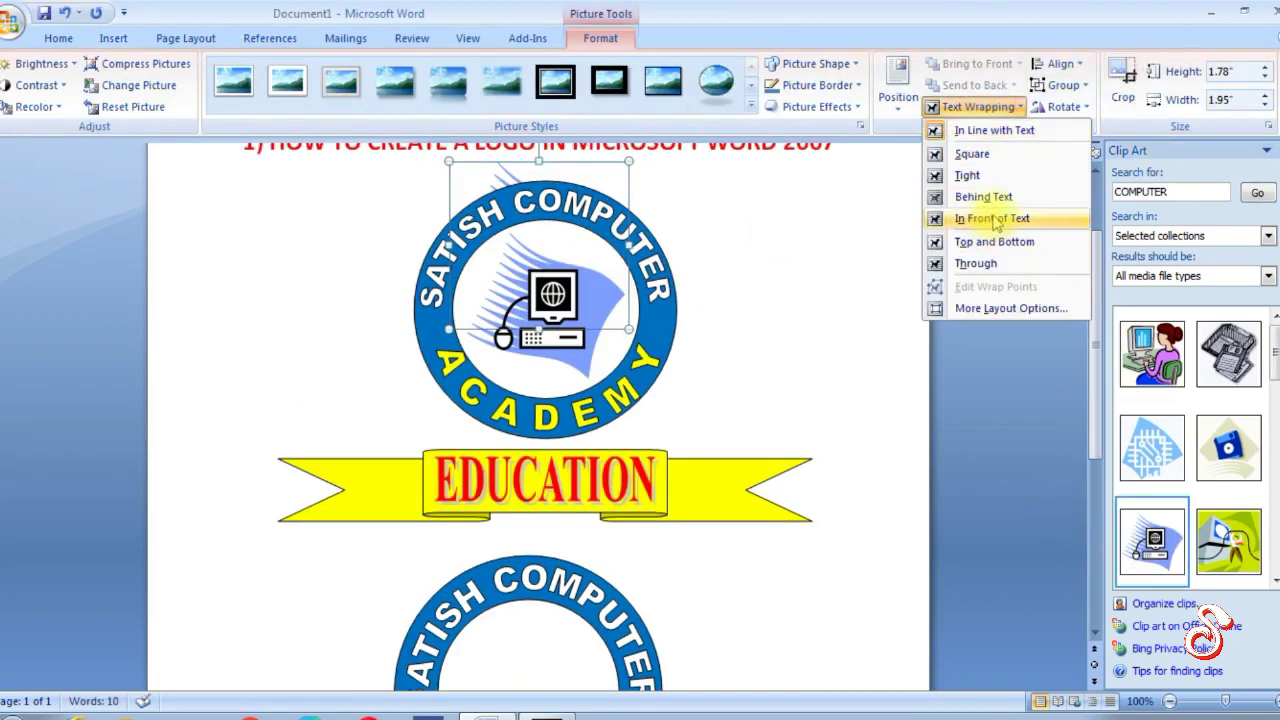
click(980, 216)
mouse_move(572, 297)
mouse_down()
mouse_move(567, 236)
mouse_move(543, 649)
mouse_up()
click(1270, 150)
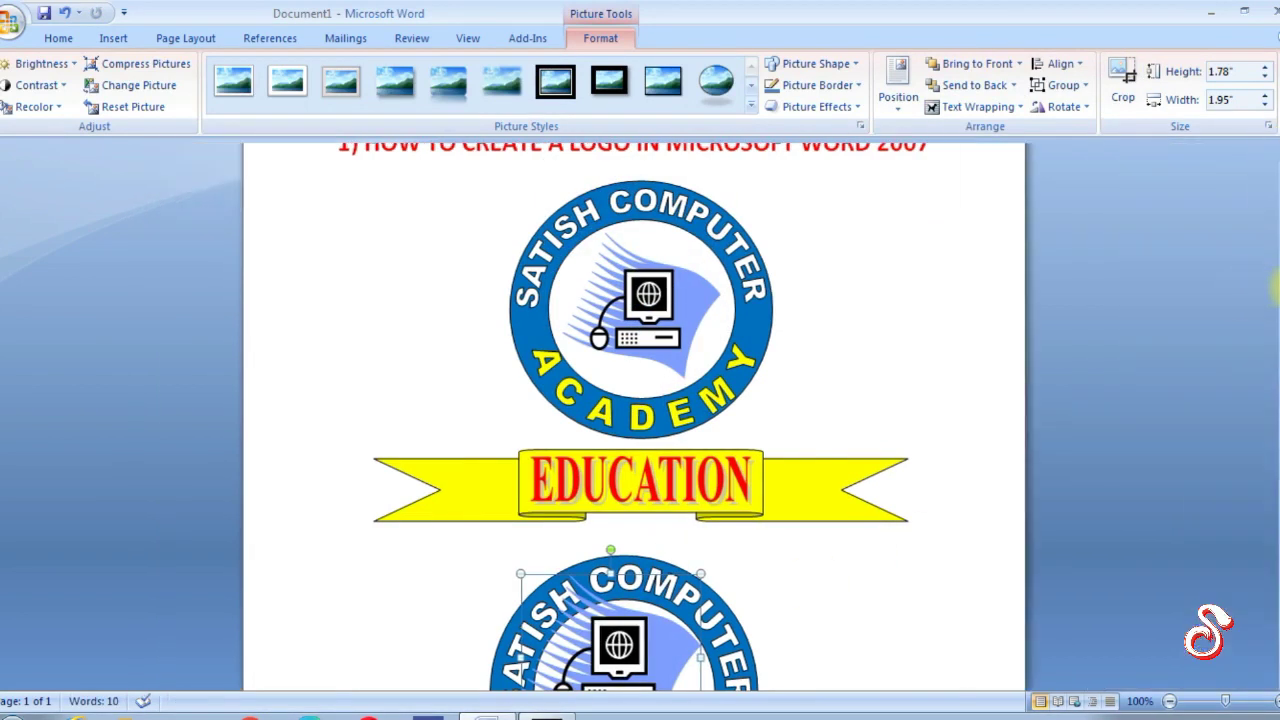
Shrink the computer clip art and position it inside the second ring
scroll(1258, 405, down, 5)
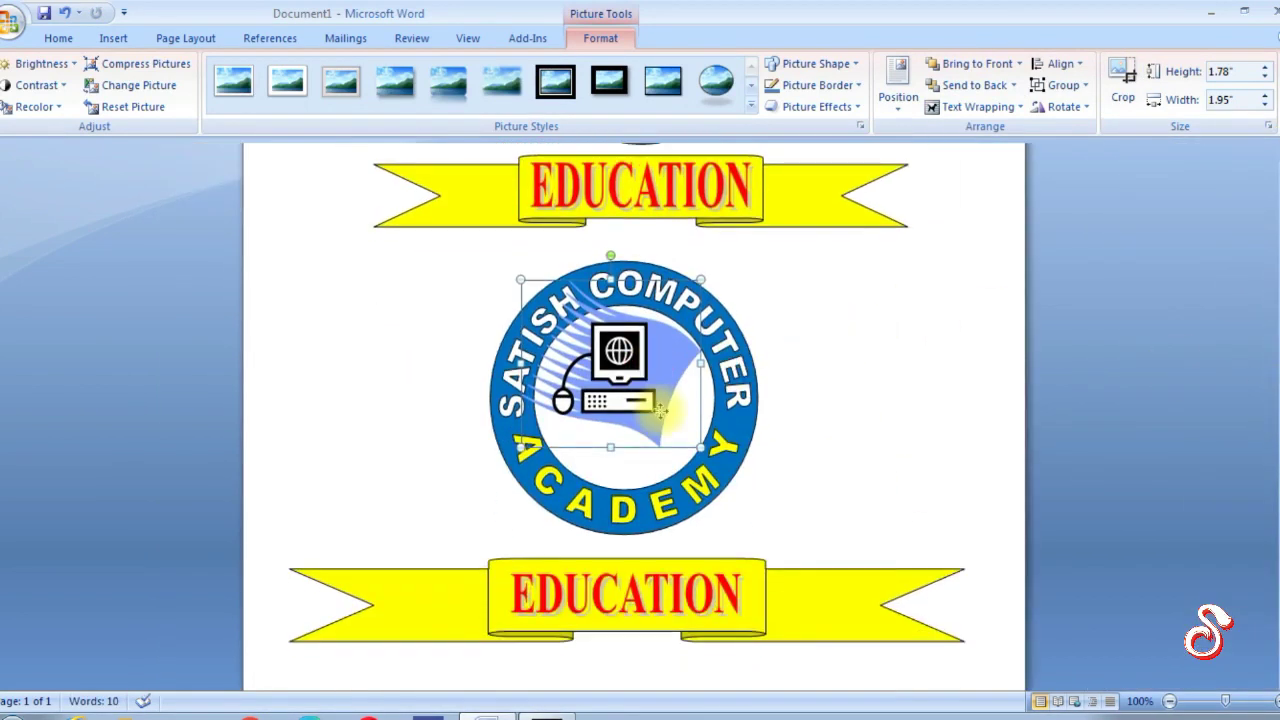
drag(657, 404, 666, 443)
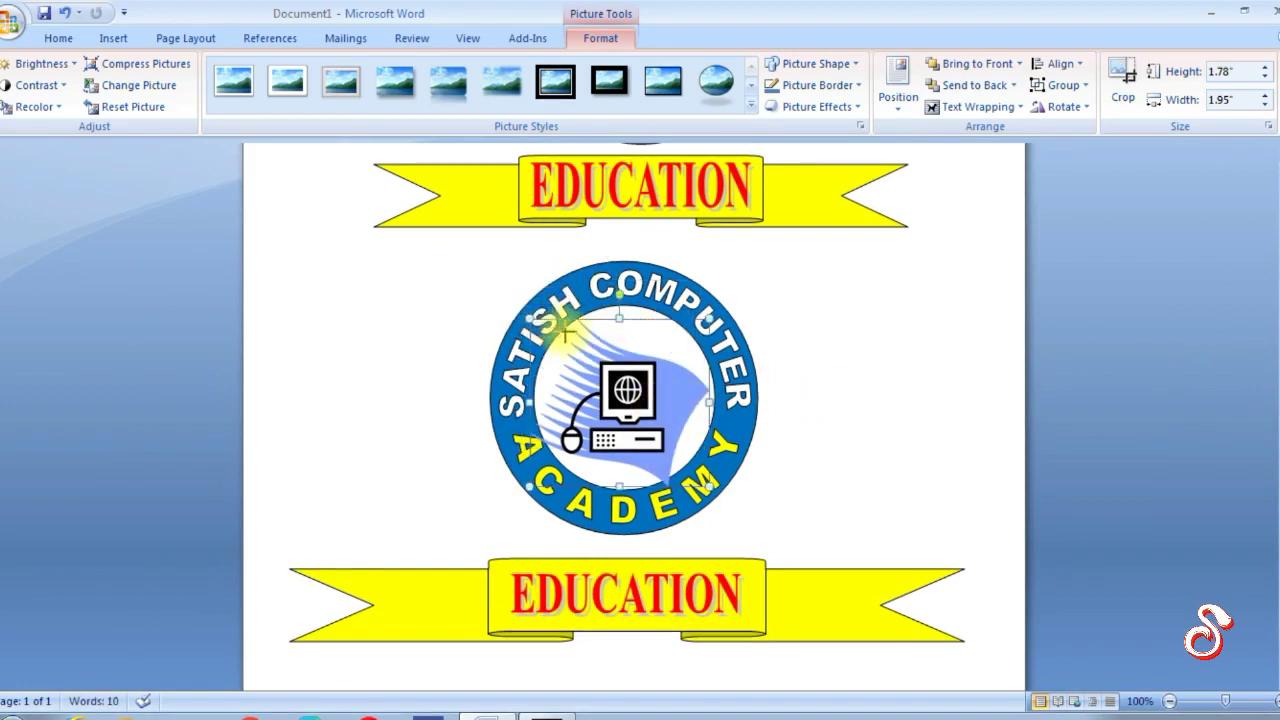
drag(566, 333, 579, 345)
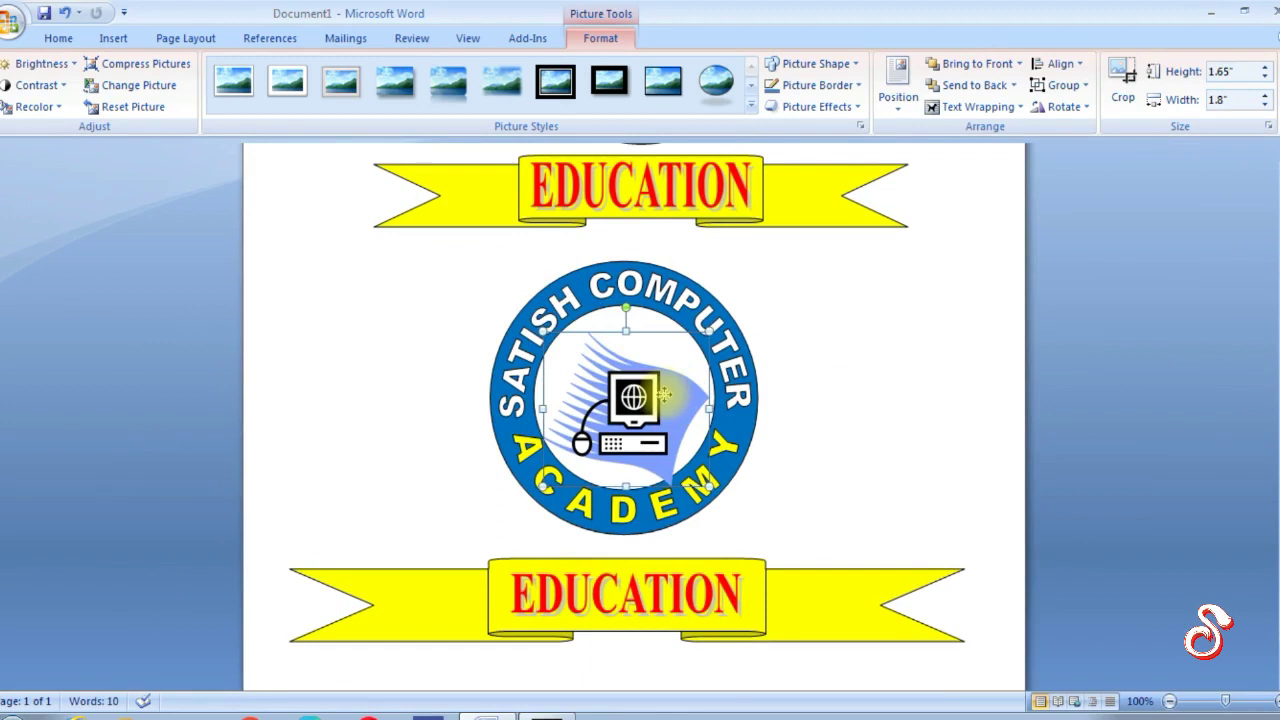
drag(663, 397, 658, 380)
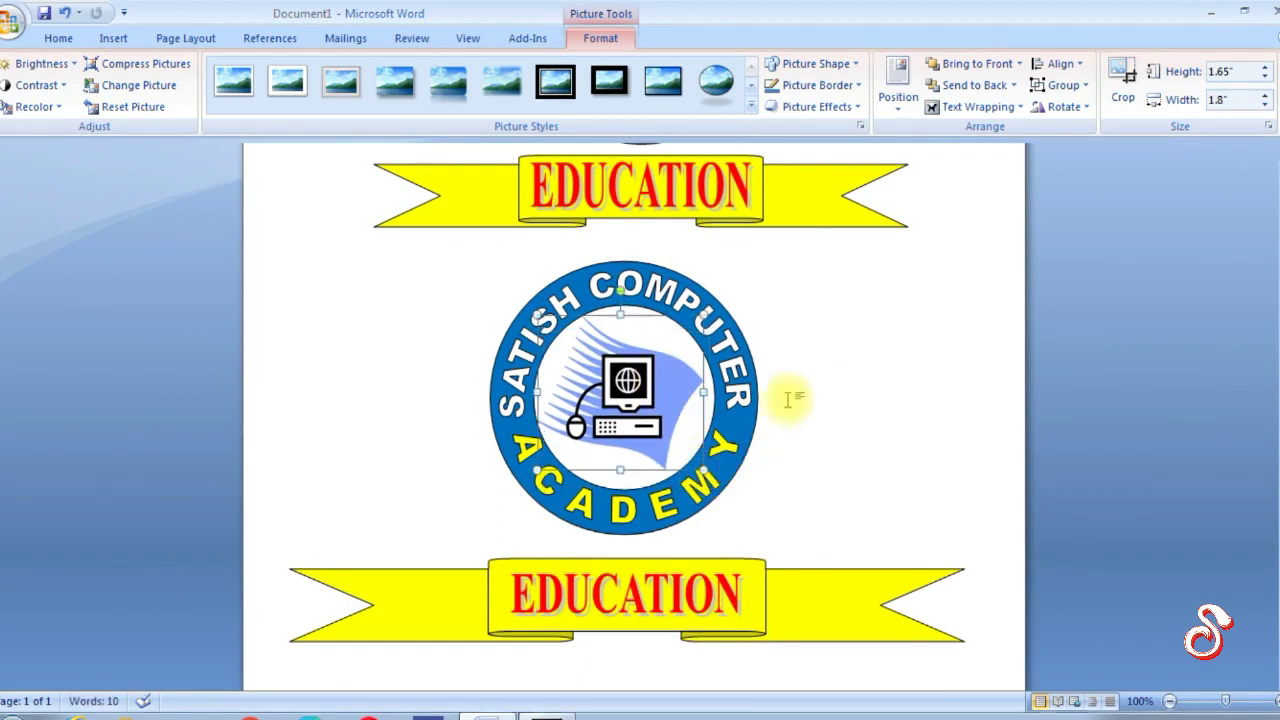
key(Down)
key(Down)
key(Down)
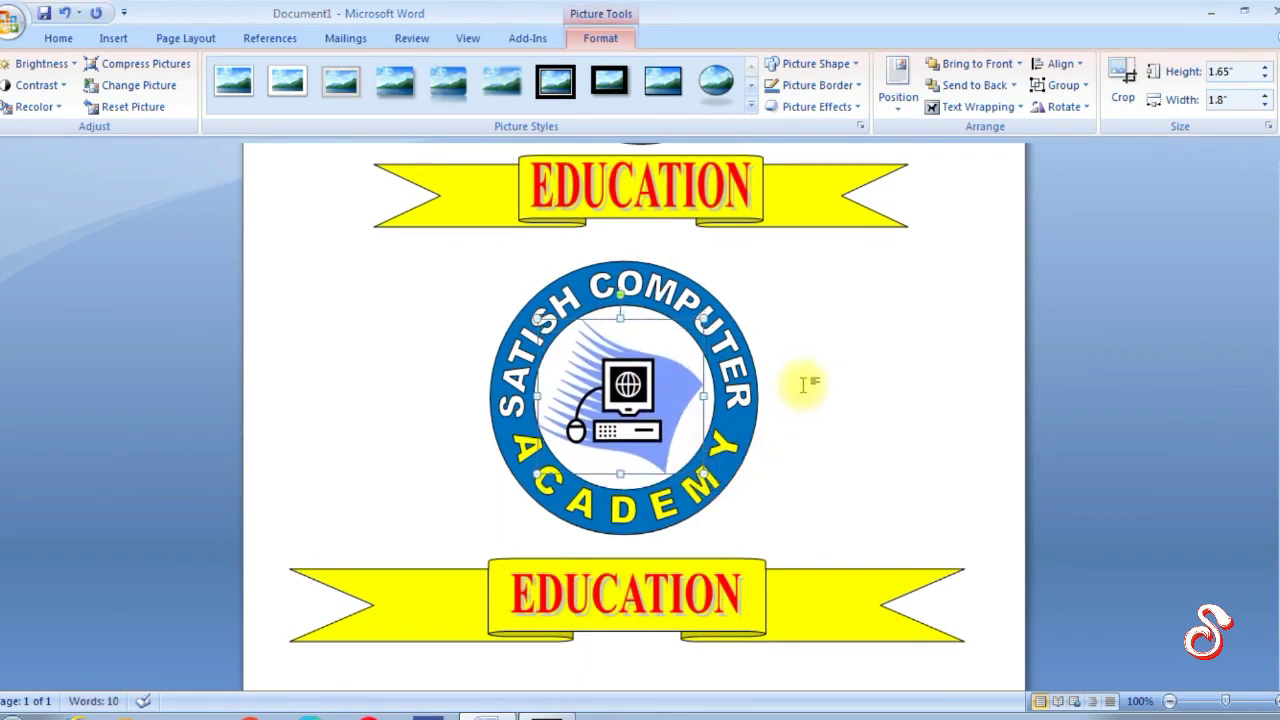
key(Right)
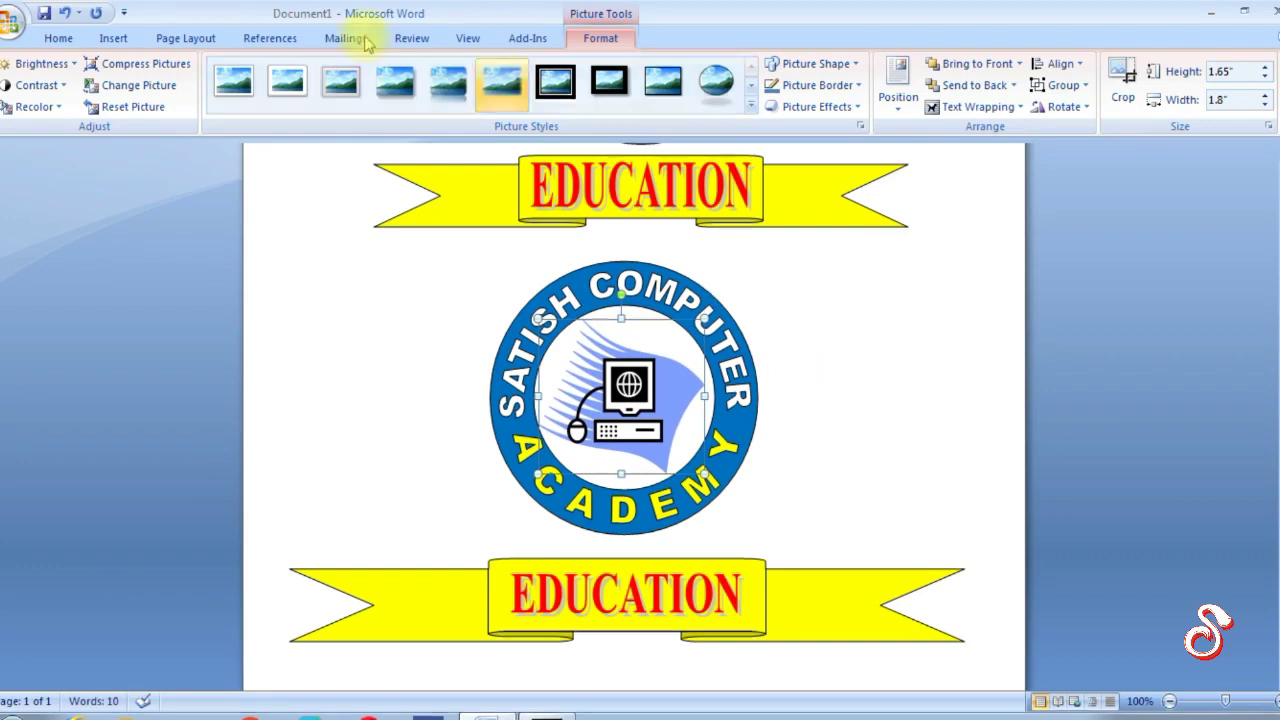
scroll(463, 371, up, 5)
click(429, 349)
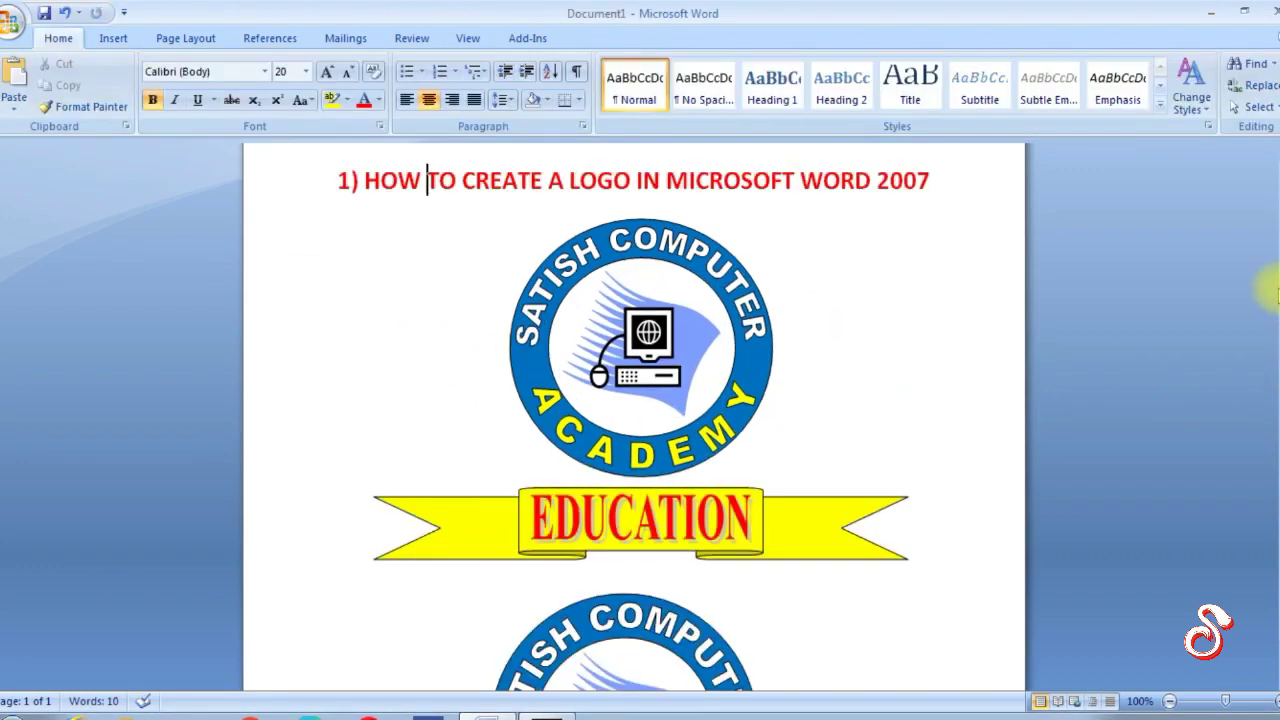
Shrink the computer clip art slightly more to fit the white circle
scroll(1272, 405, down, 3)
scroll(1272, 405, down, 2)
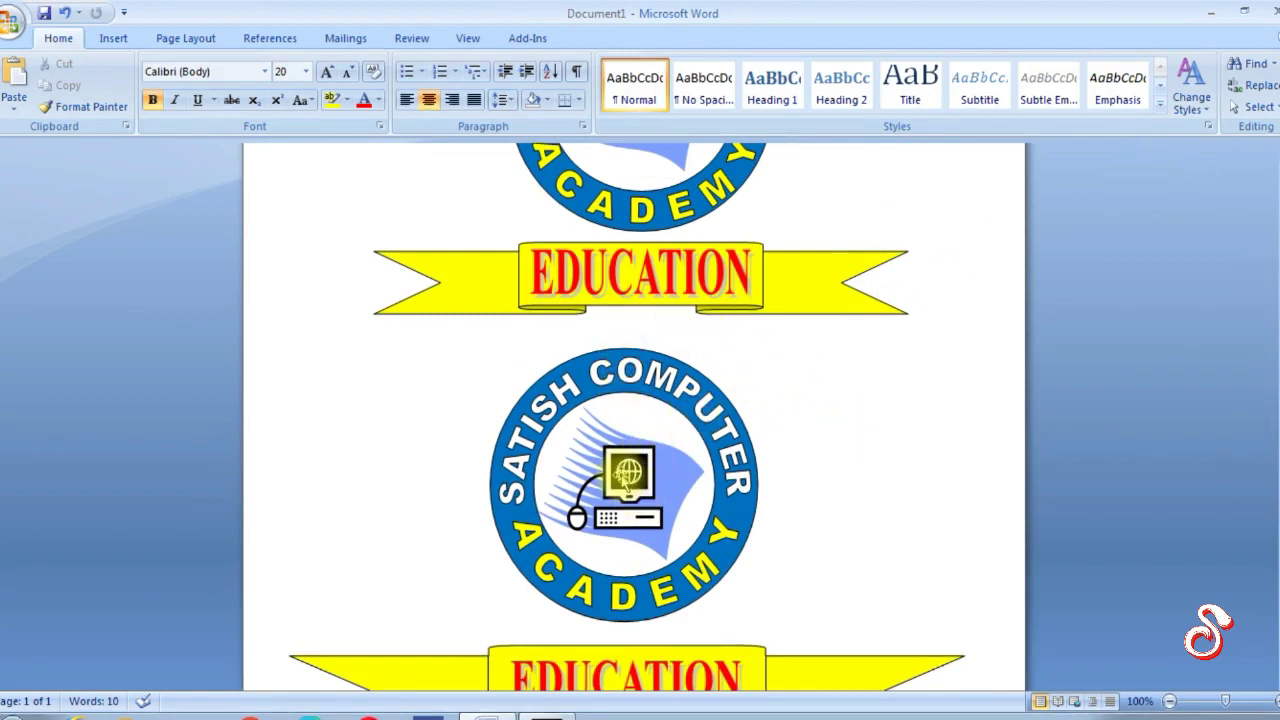
click(645, 490)
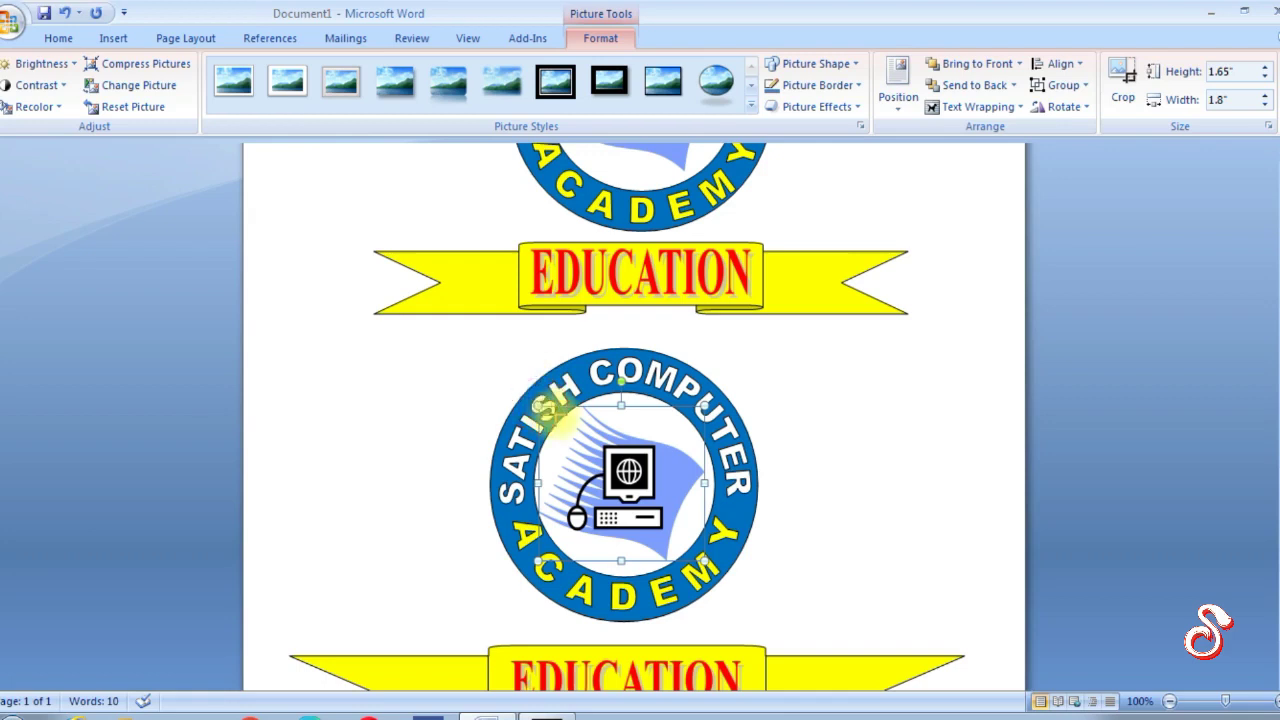
drag(545, 407, 552, 412)
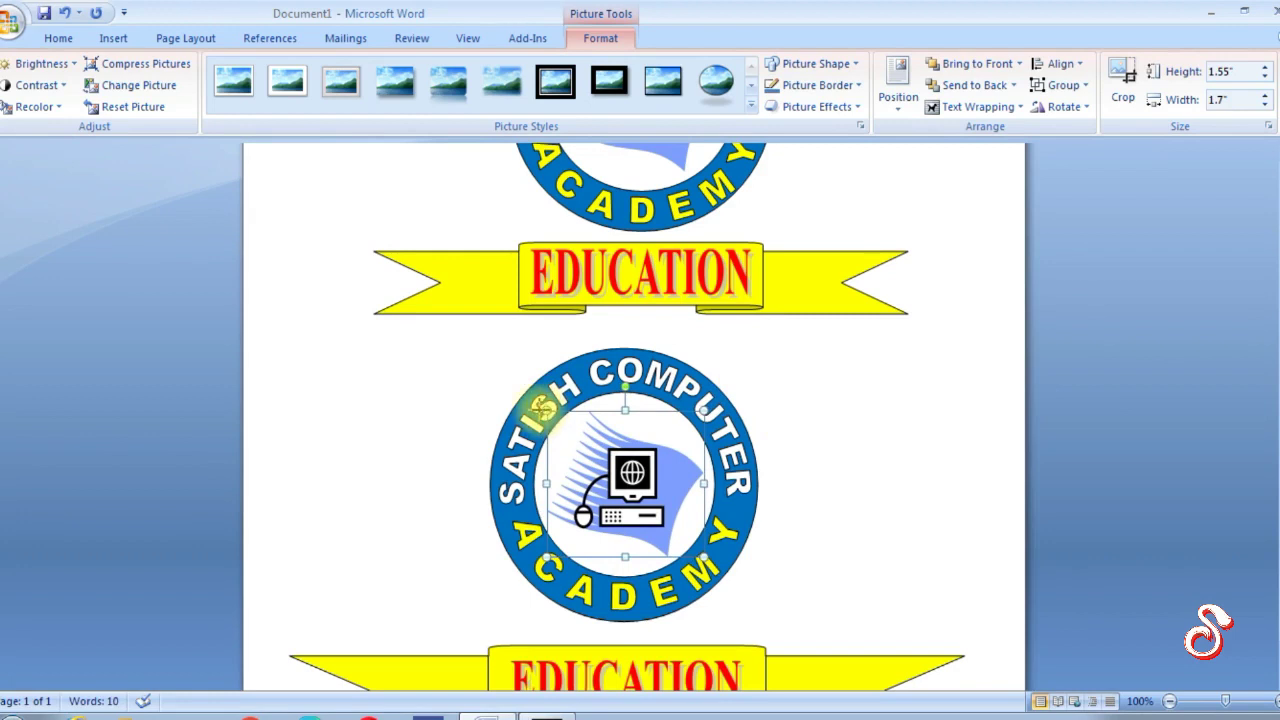
click(817, 491)
Nudge the clip art left and right until centred in the ring, at 1.62" by 1.77"
scroll(817, 491, up, 5)
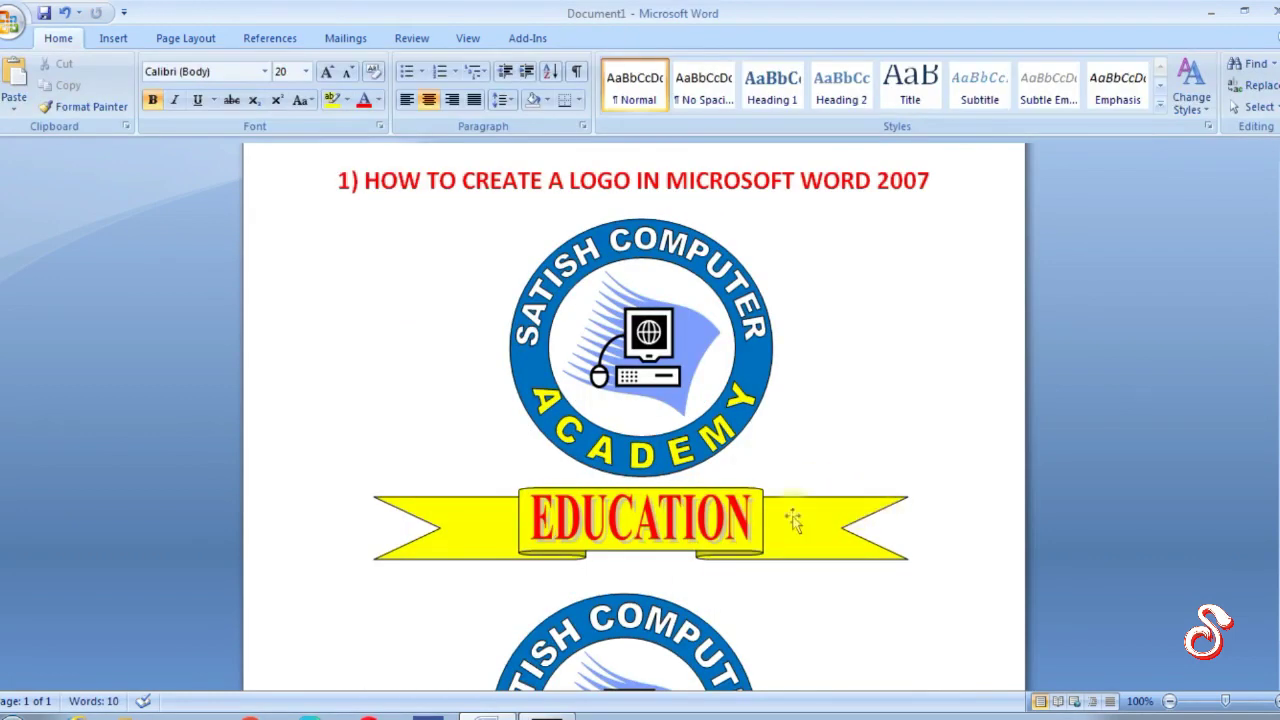
scroll(1270, 450, down, 3)
scroll(1265, 480, down, 2)
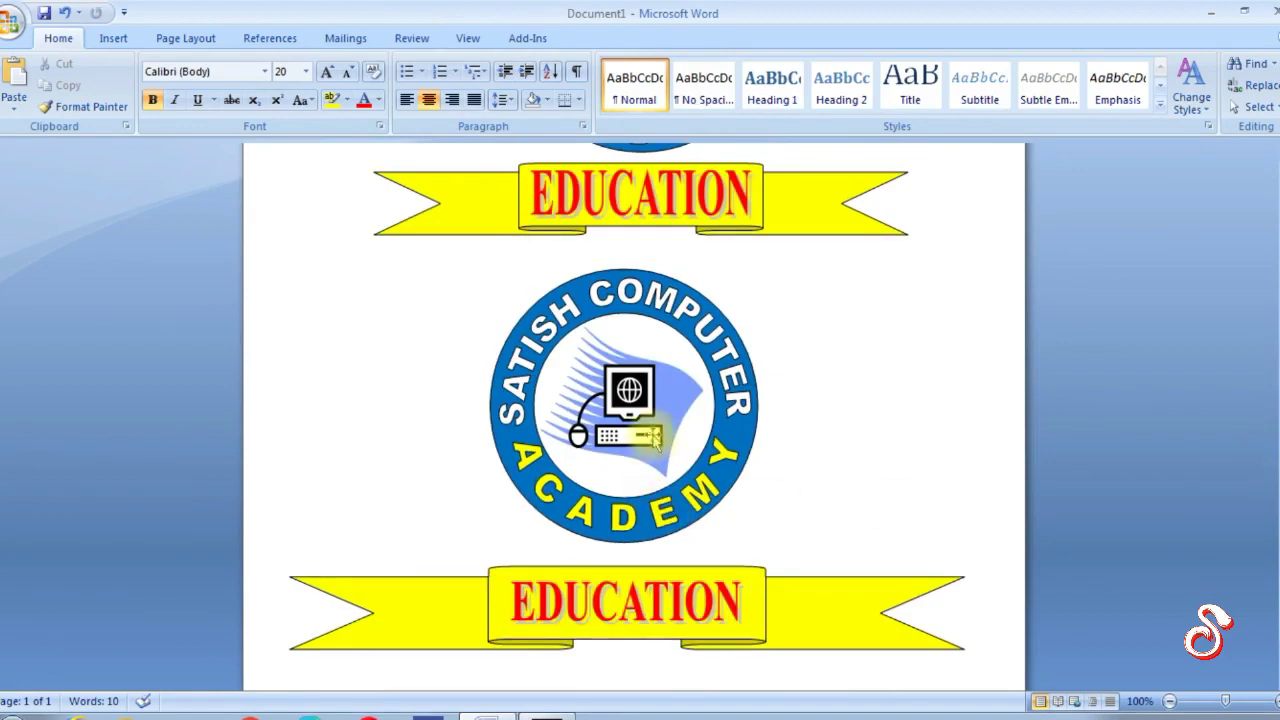
click(684, 450)
key(Right)
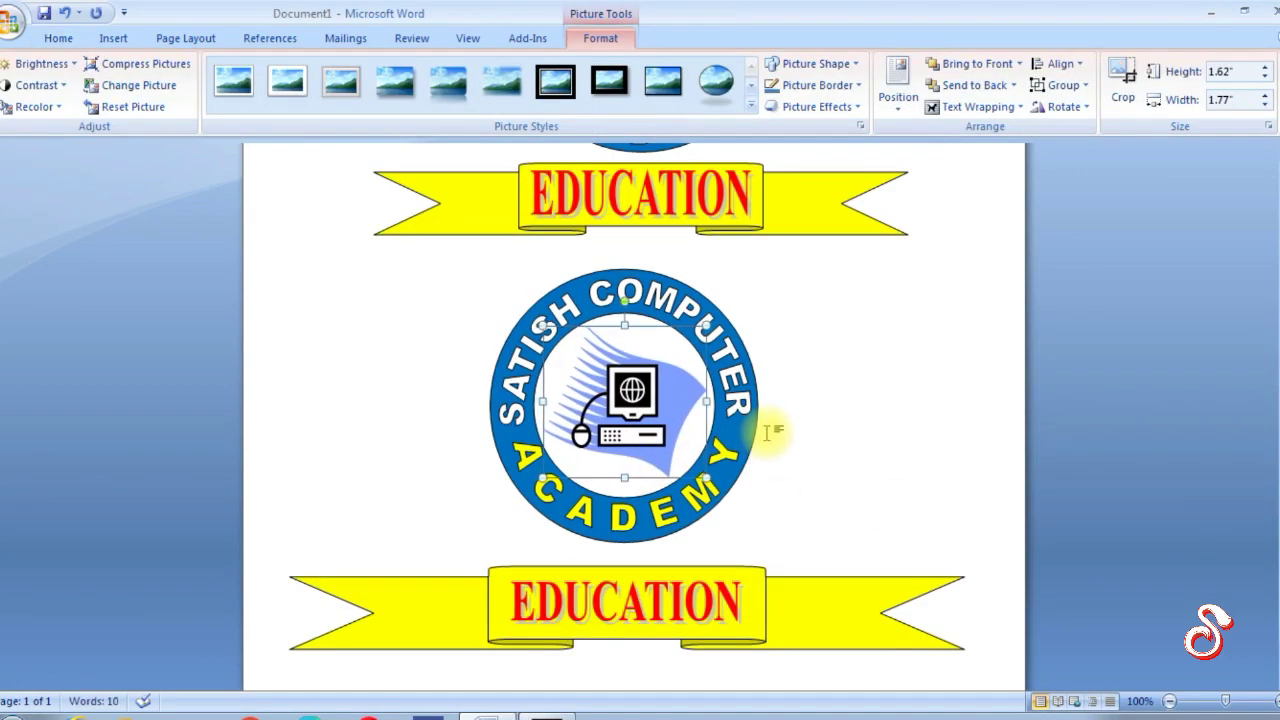
key(Left)
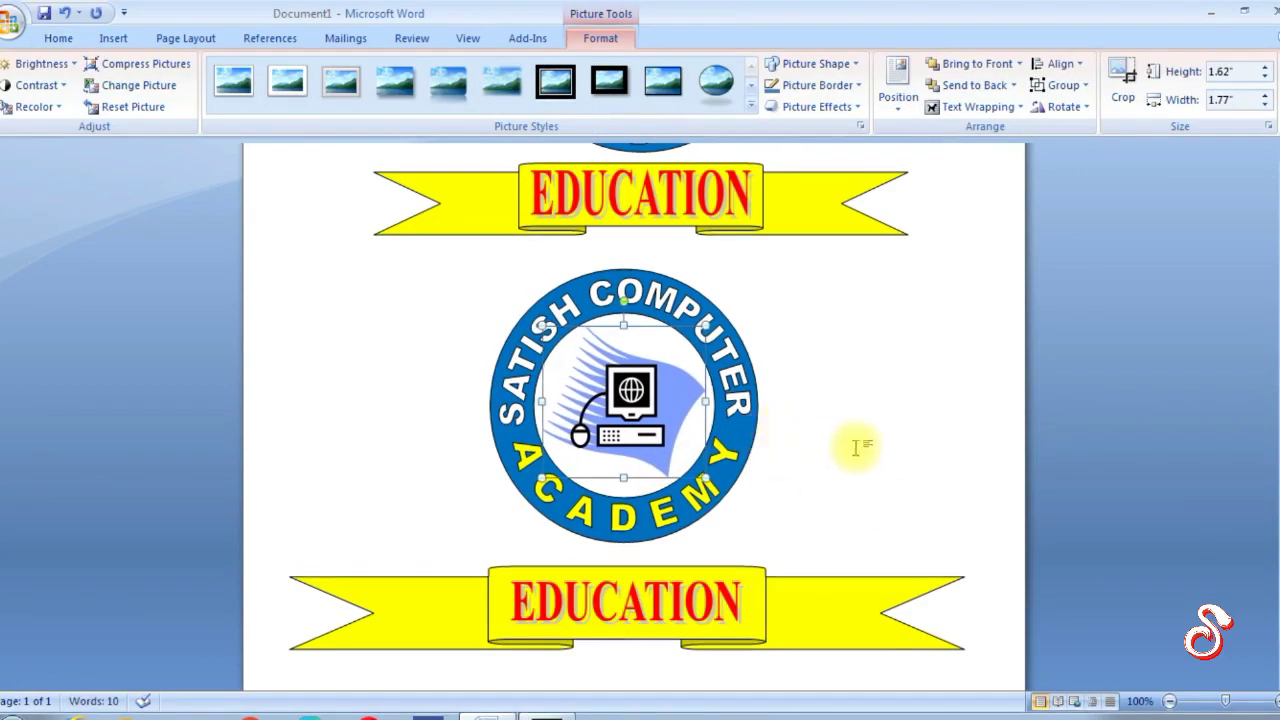
click(845, 332)
drag(1276, 307, 1276, 460)
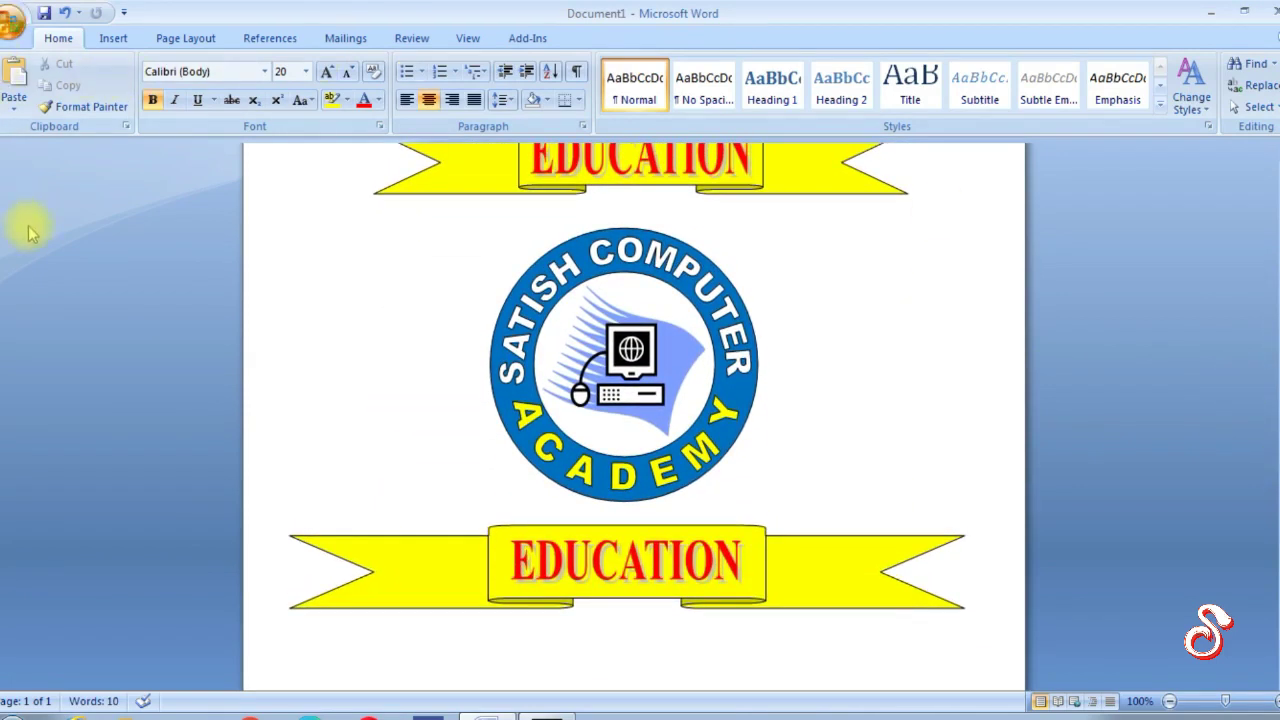
key(ctrl+F2)
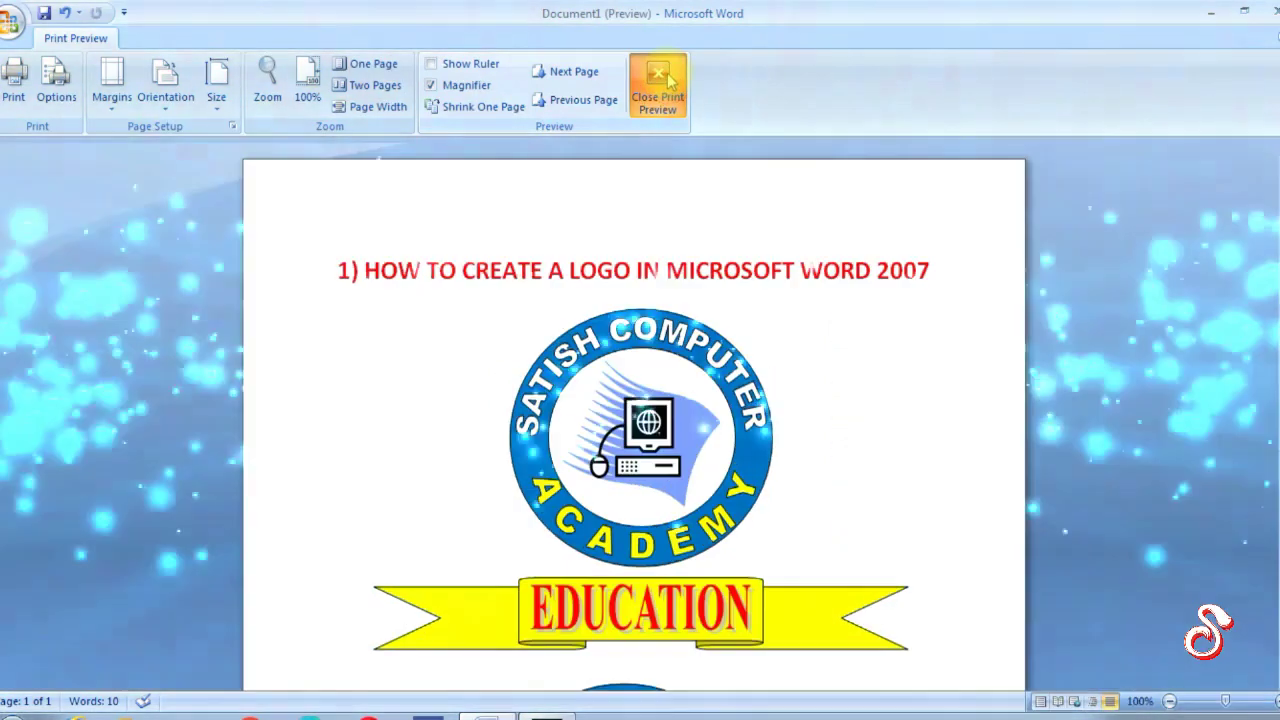
click(660, 88)
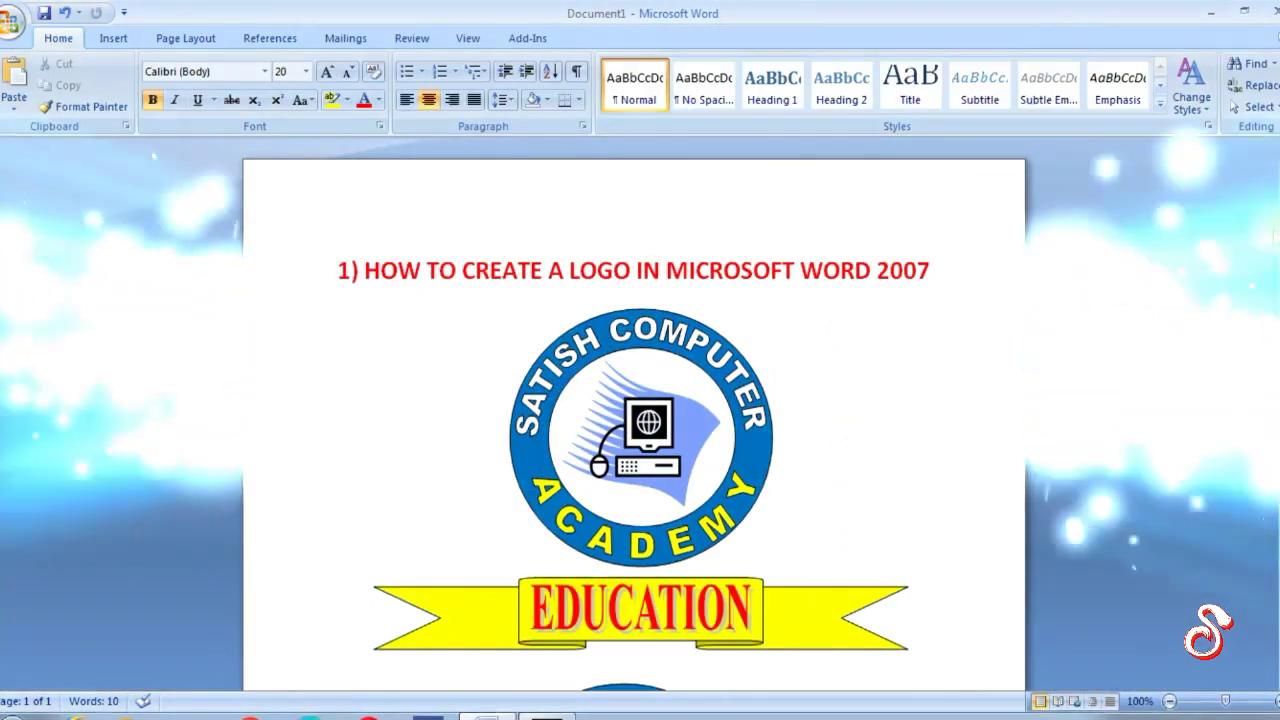
scroll(634, 420, down, 8)
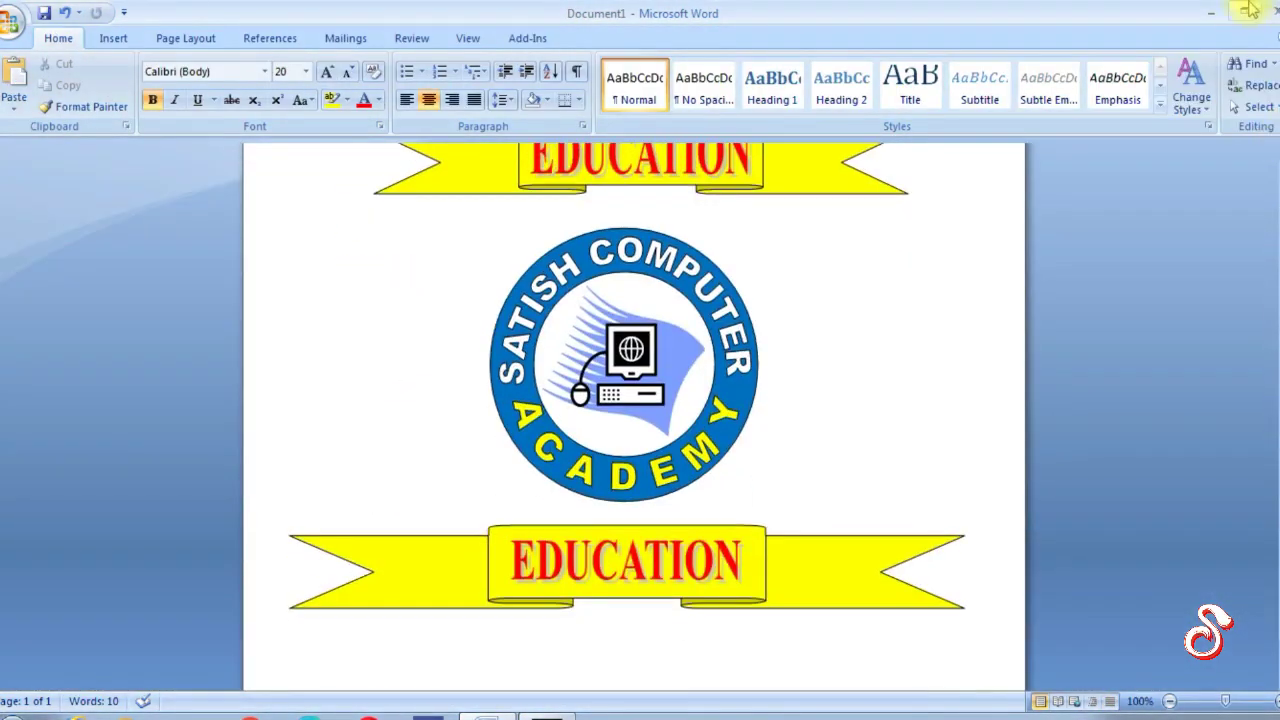